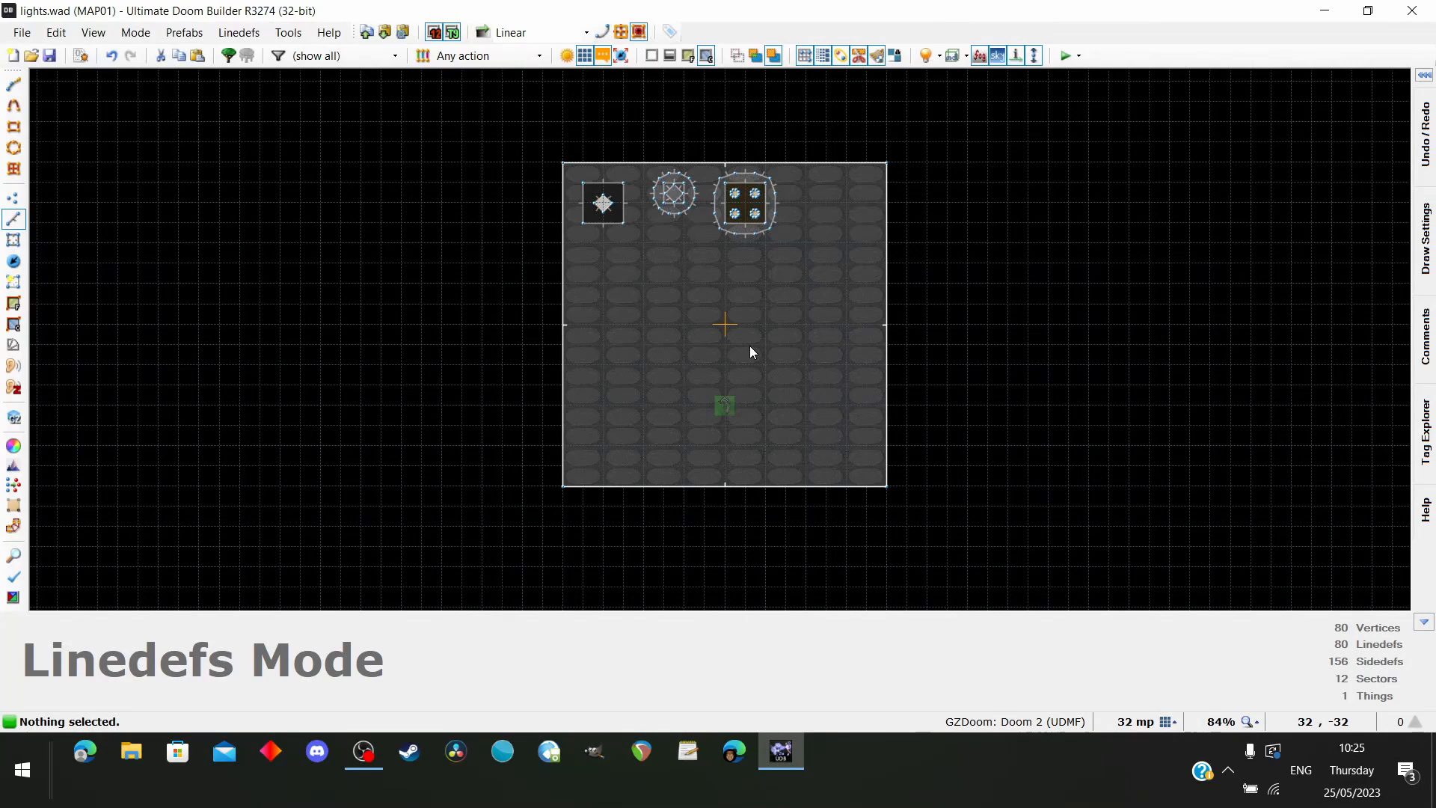
Examine the three light fixtures in the room in the 3D view, from the corner lamp to the four-light ceiling panel
scroll(751, 347, up, 1)
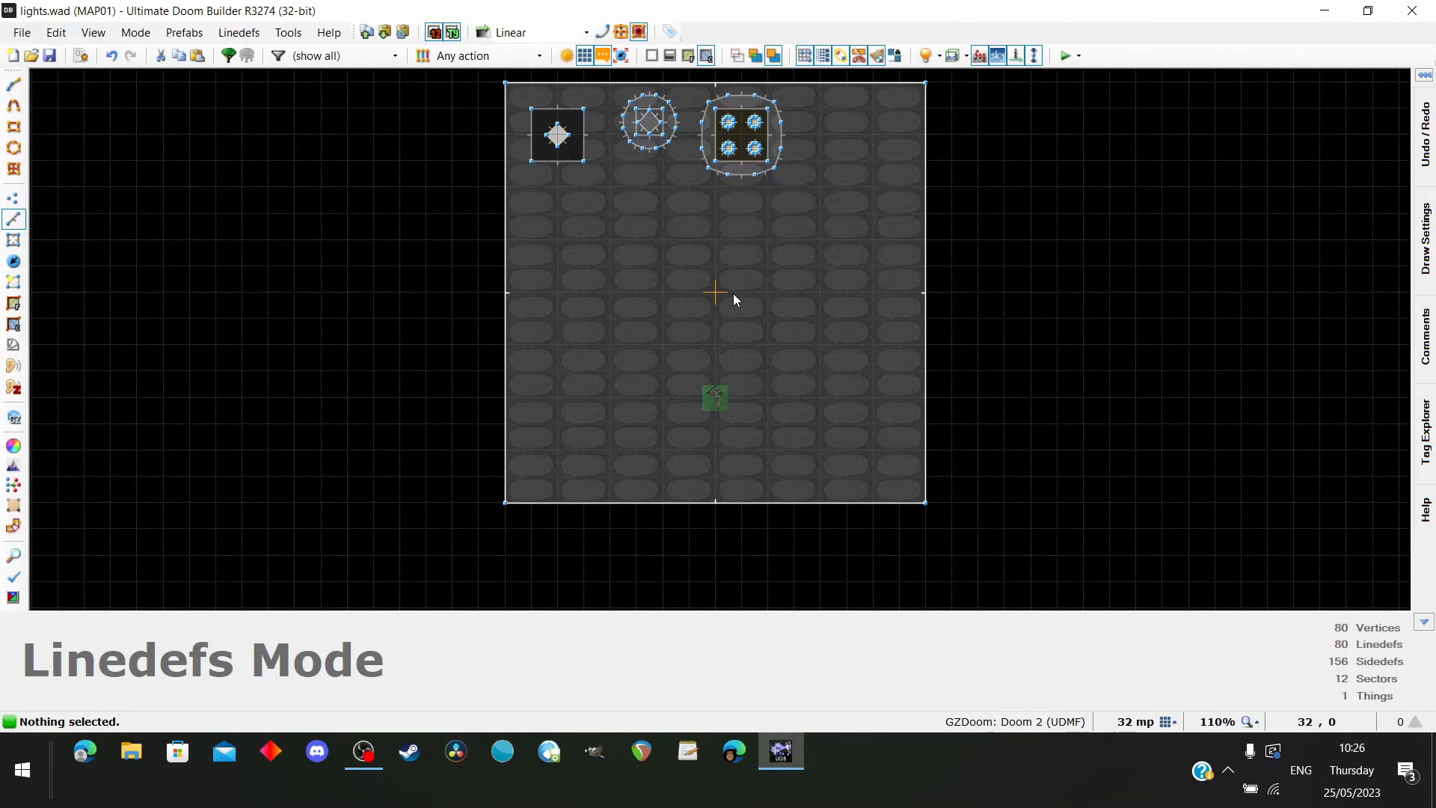
scroll(734, 331, down, 1)
scroll(730, 294, up, 1)
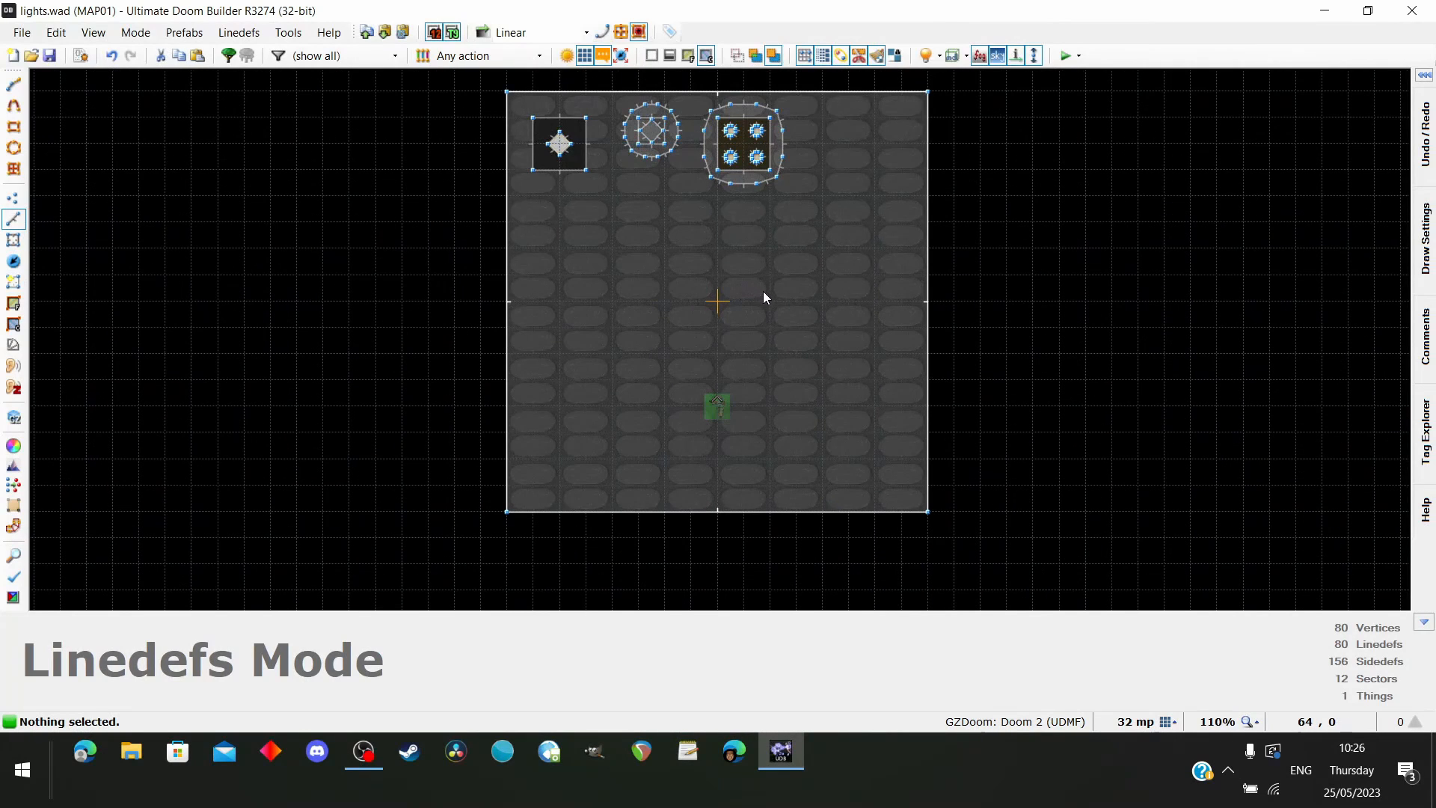
key(w)
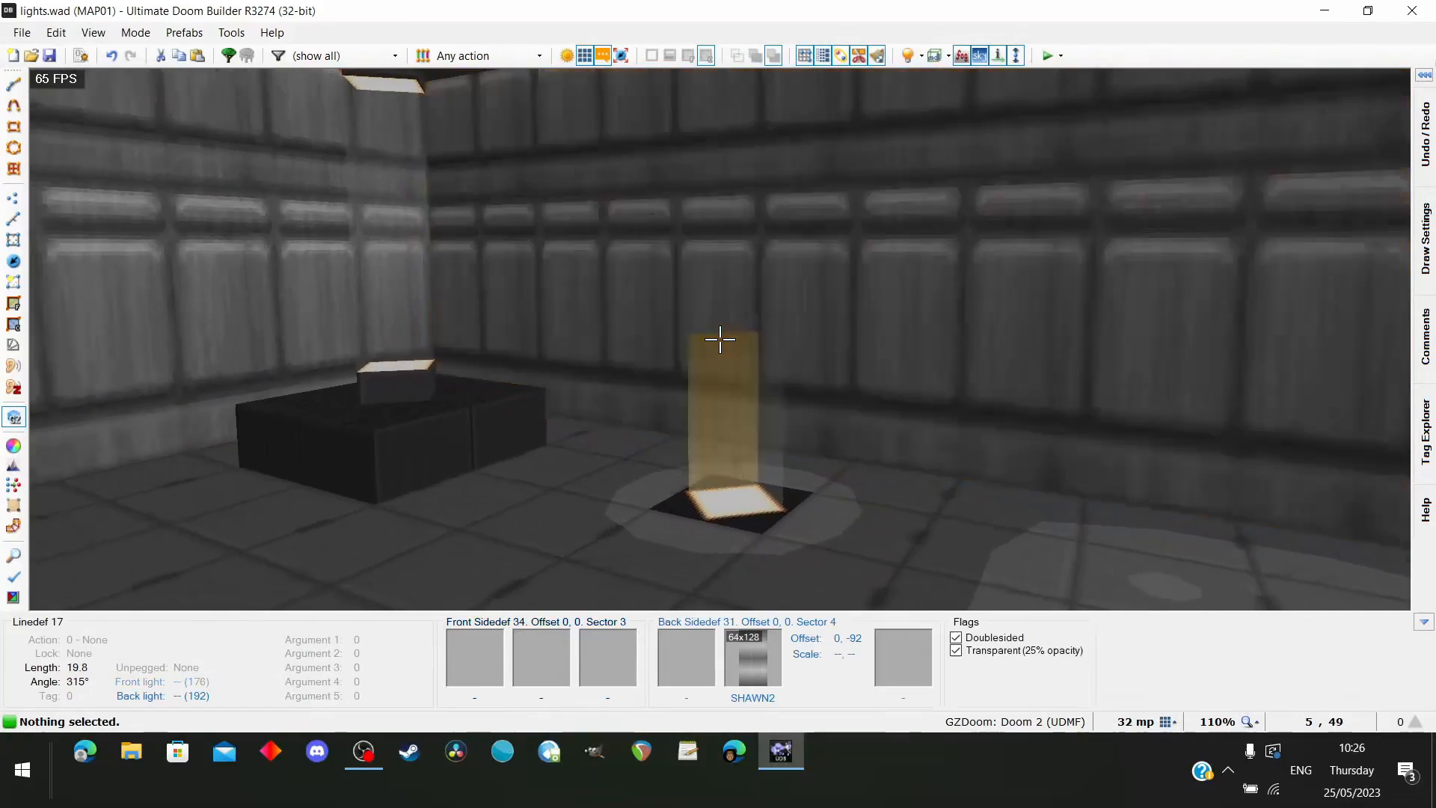
key(d)
key(e)
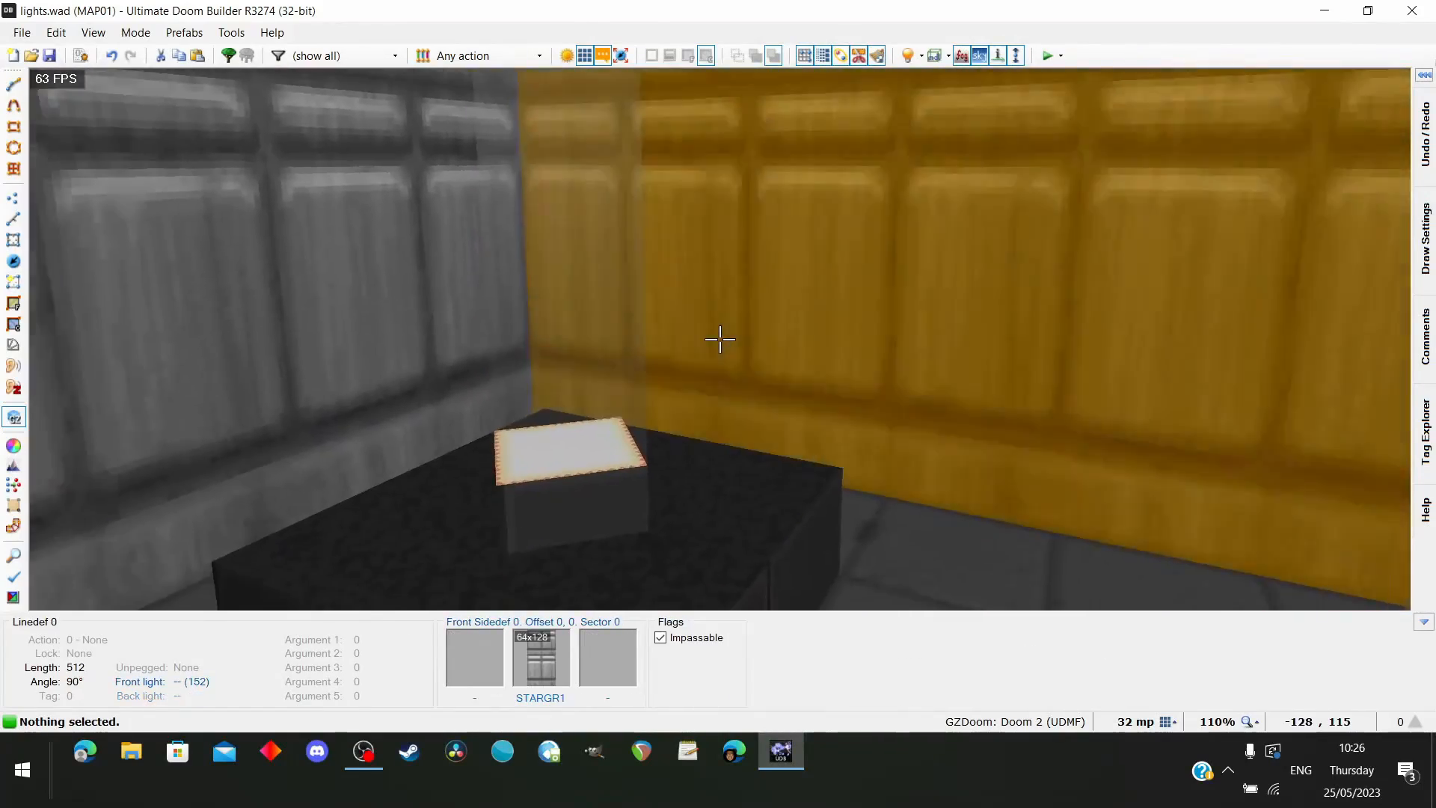
key(d)
key(f)
key(d)
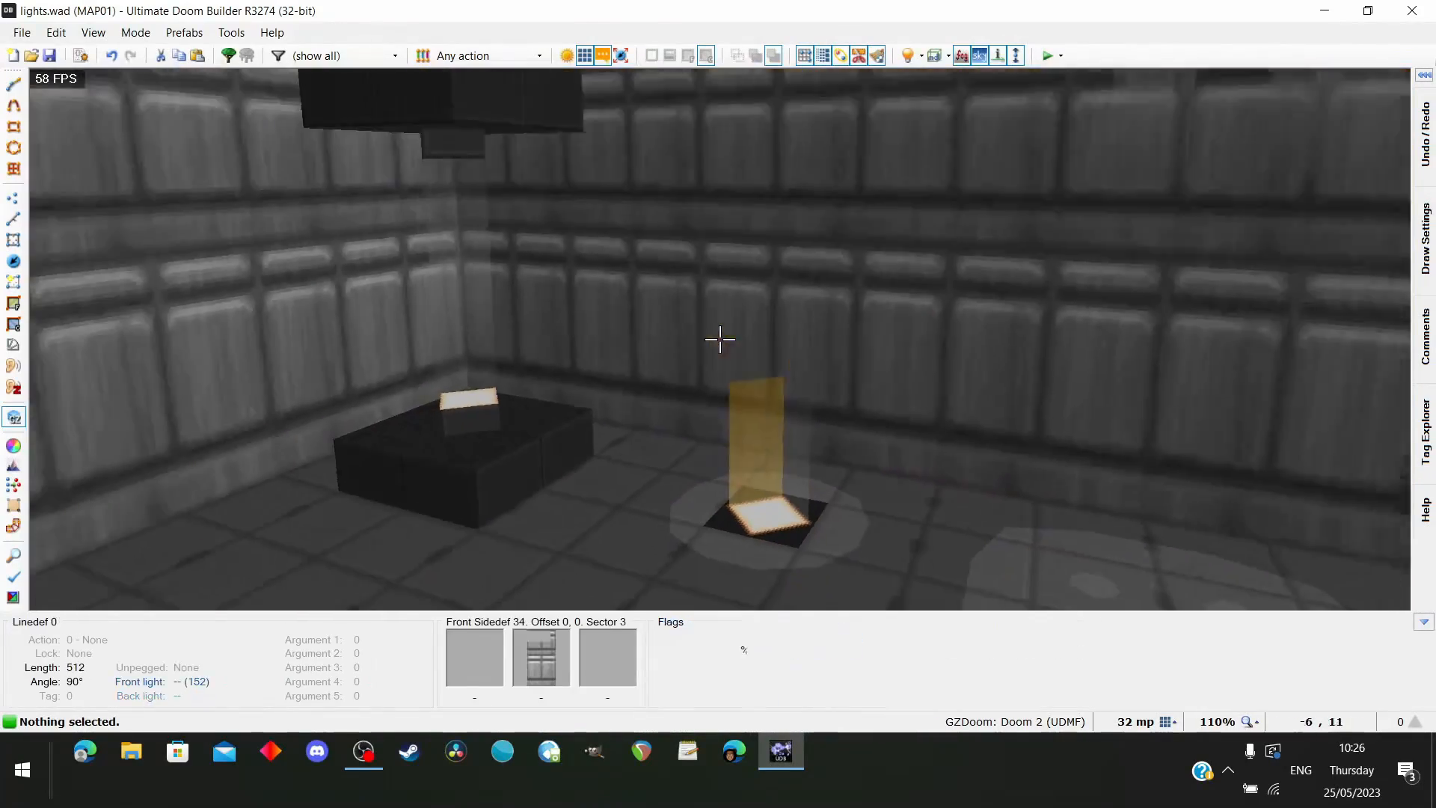
key(e)
key(d)
key(e)
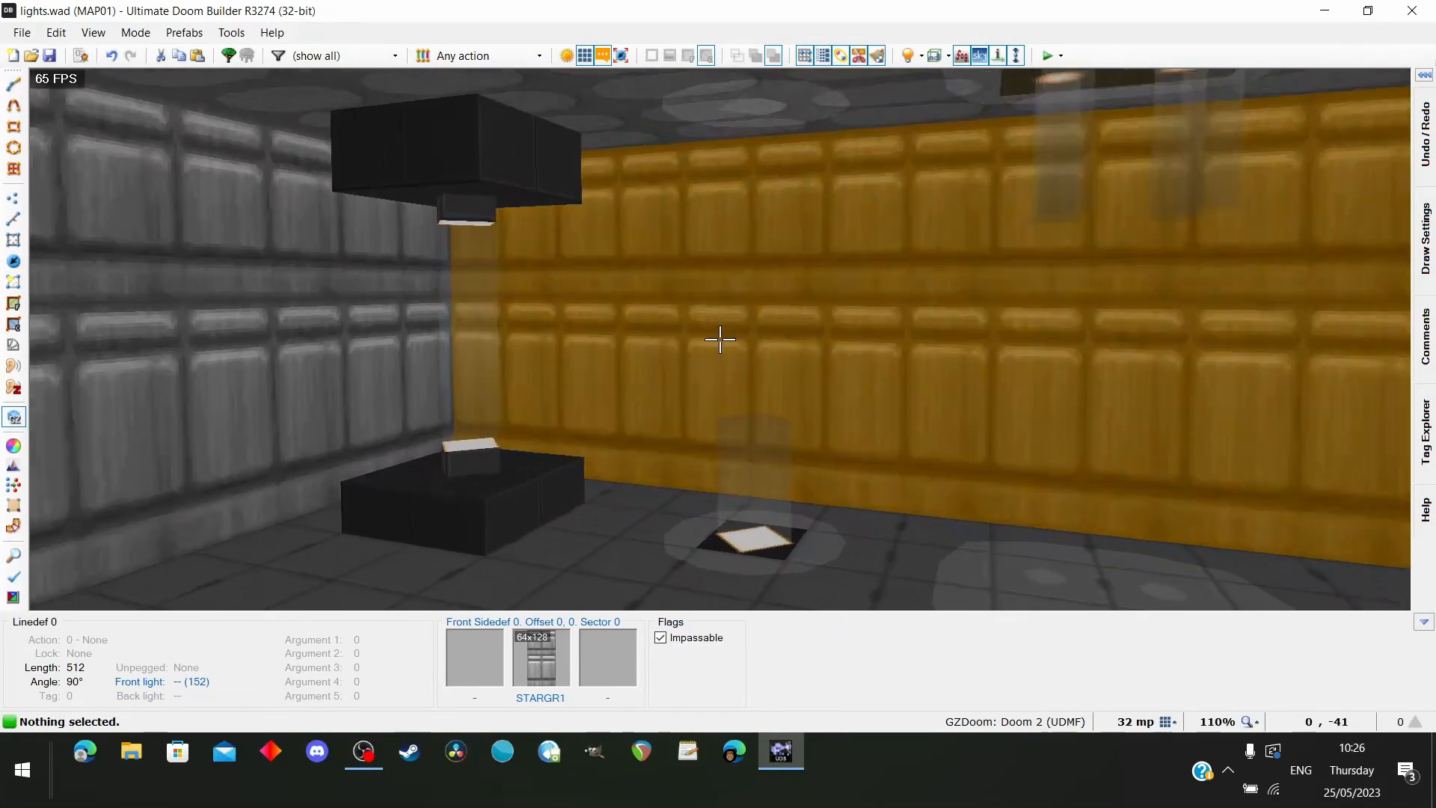
key(e)
key(d)
key(e)
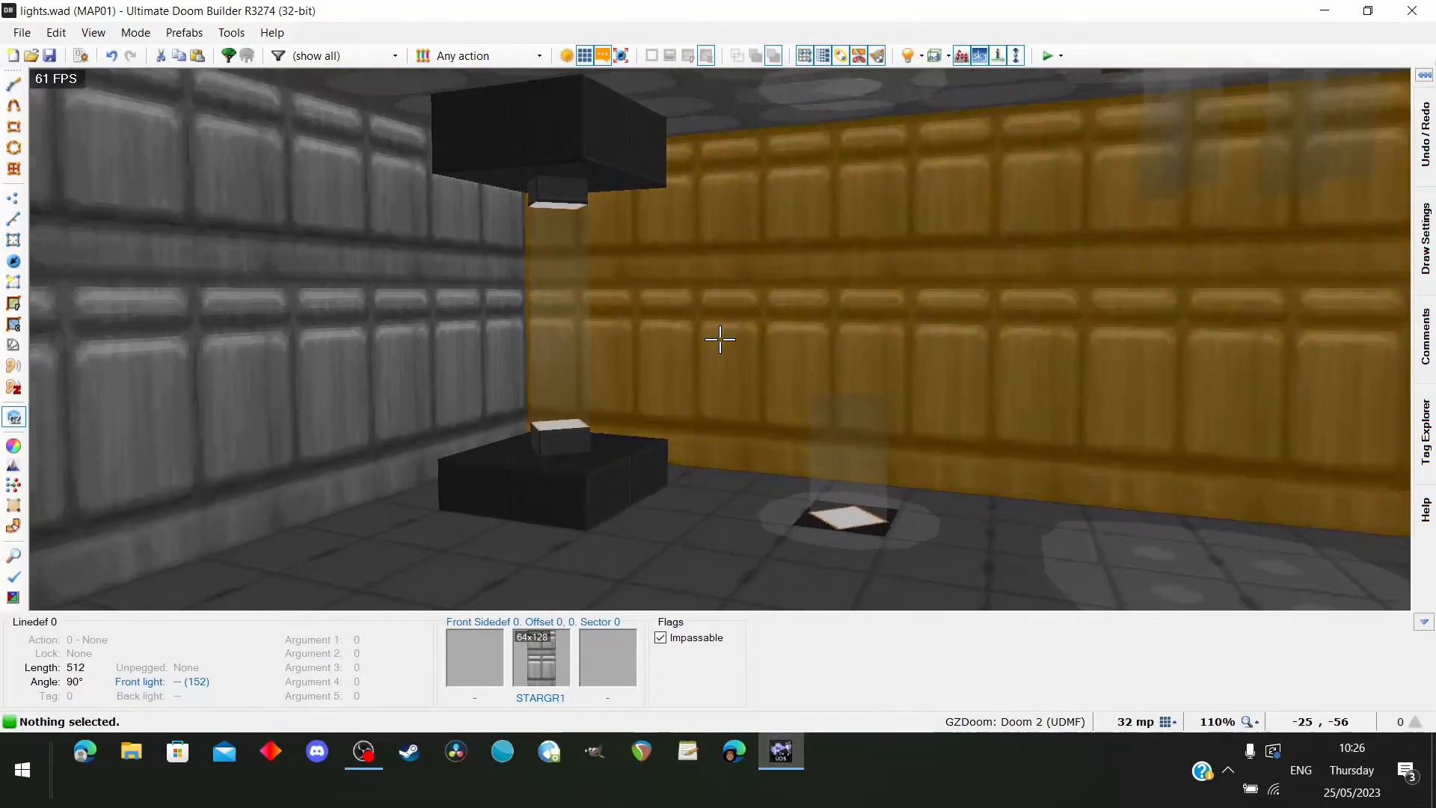
key(e)
key(d)
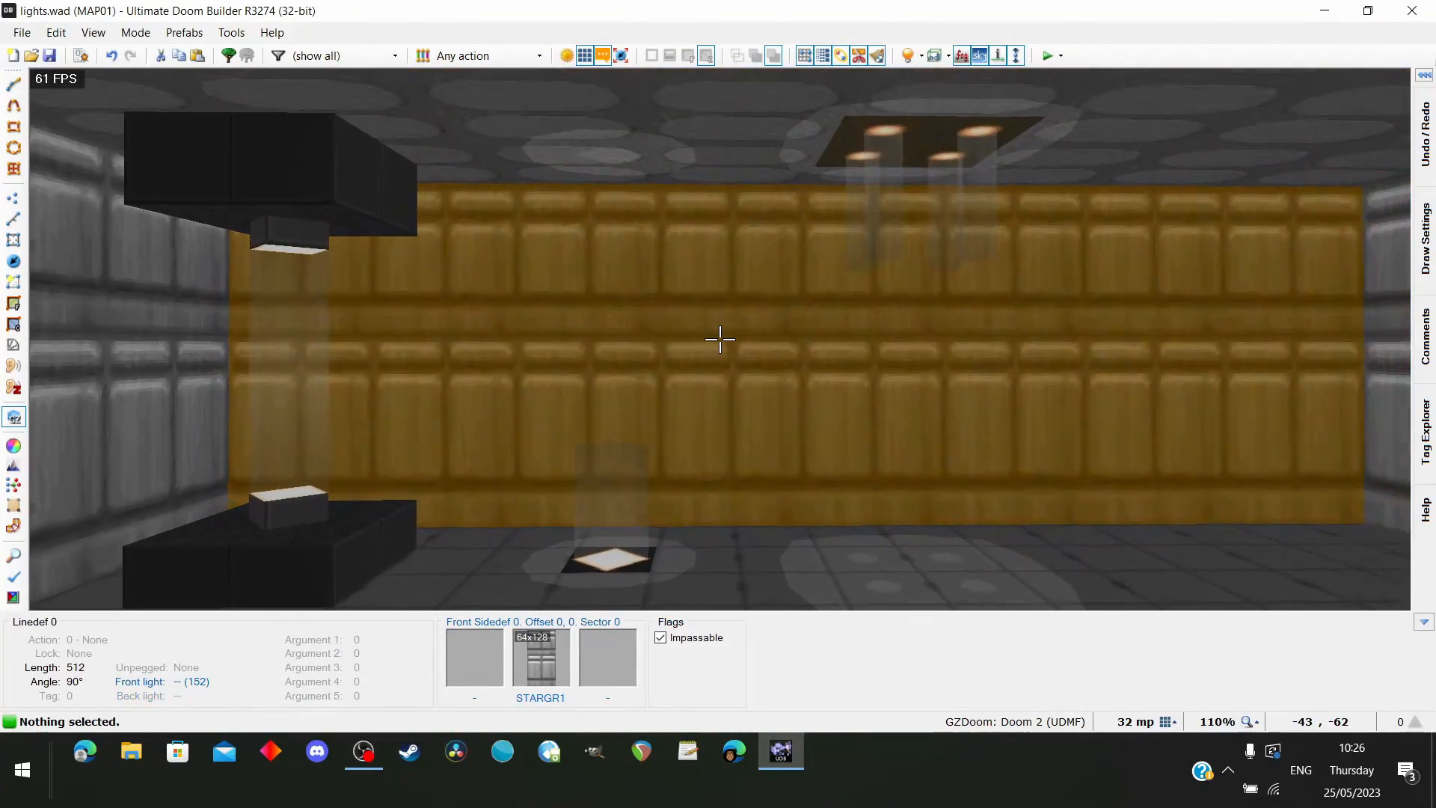
key(s)
key(f)
key(e)
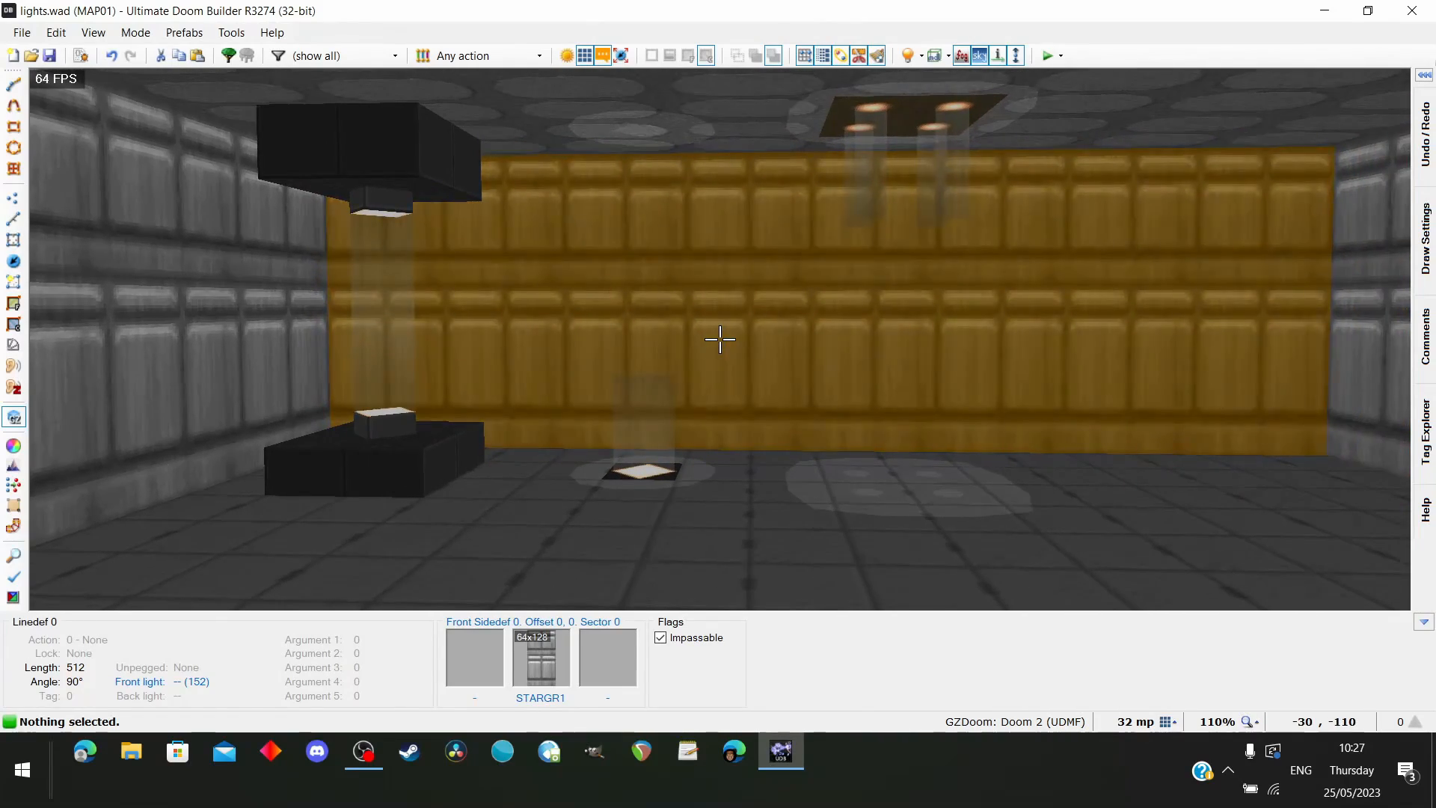
key(d)
key(e)
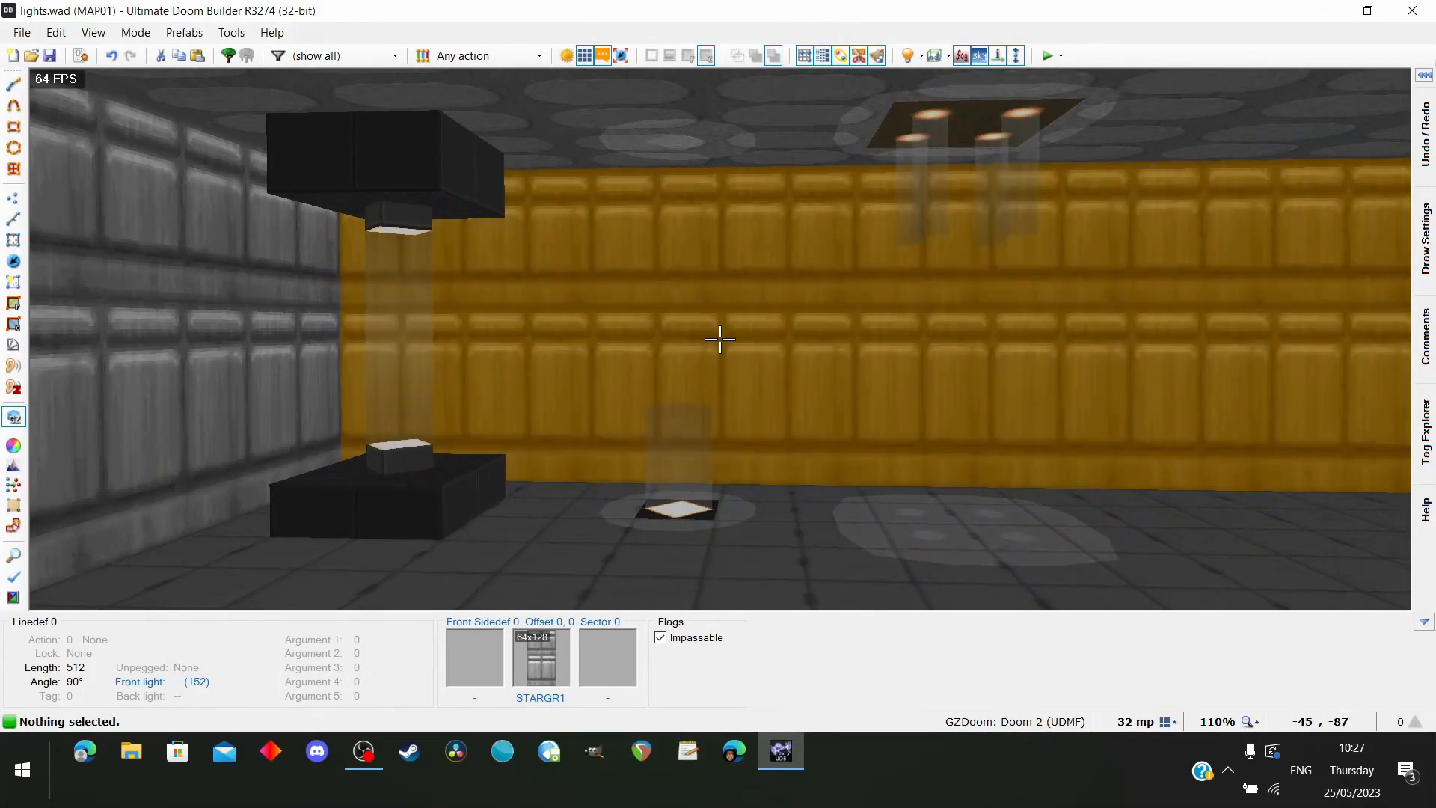
key(d)
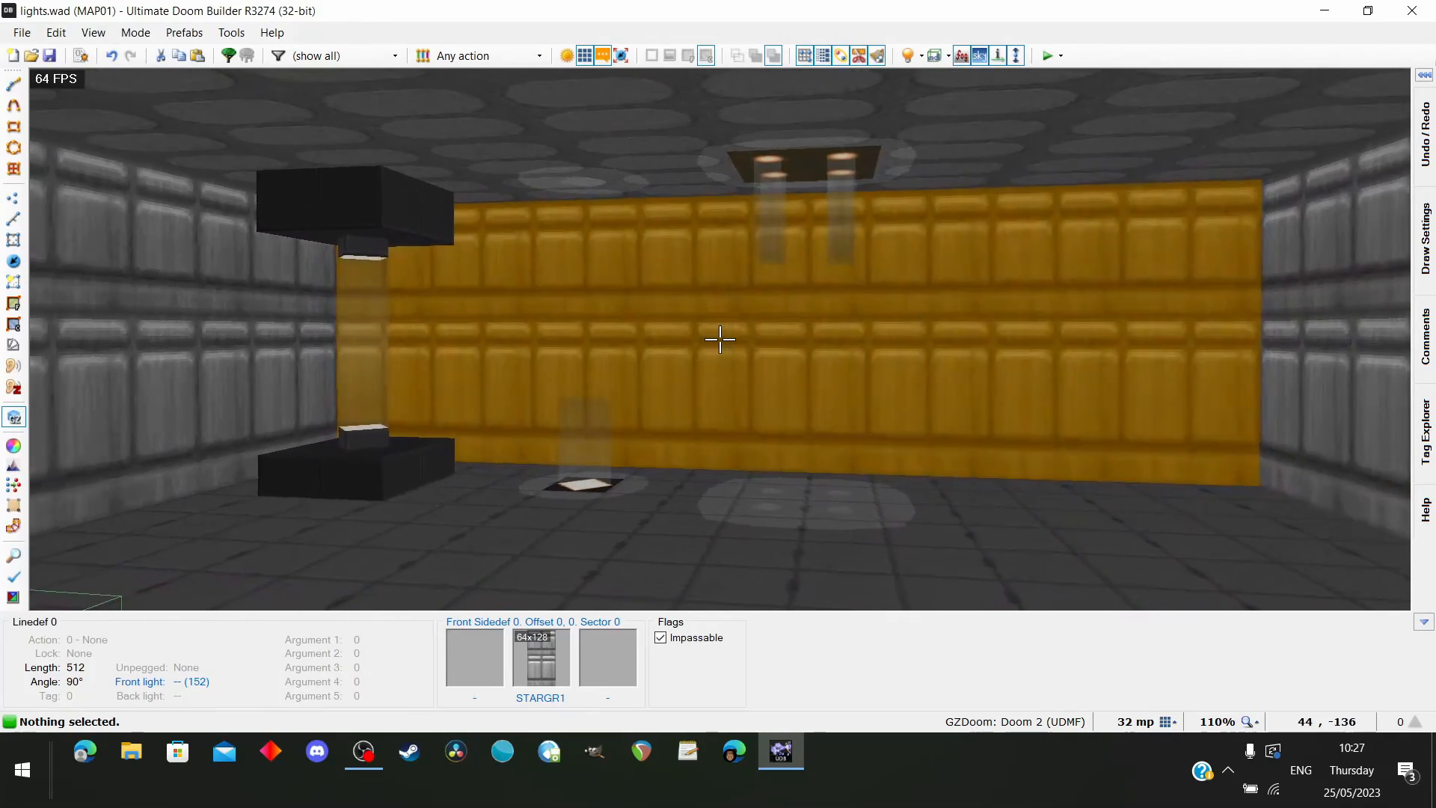
key(e)
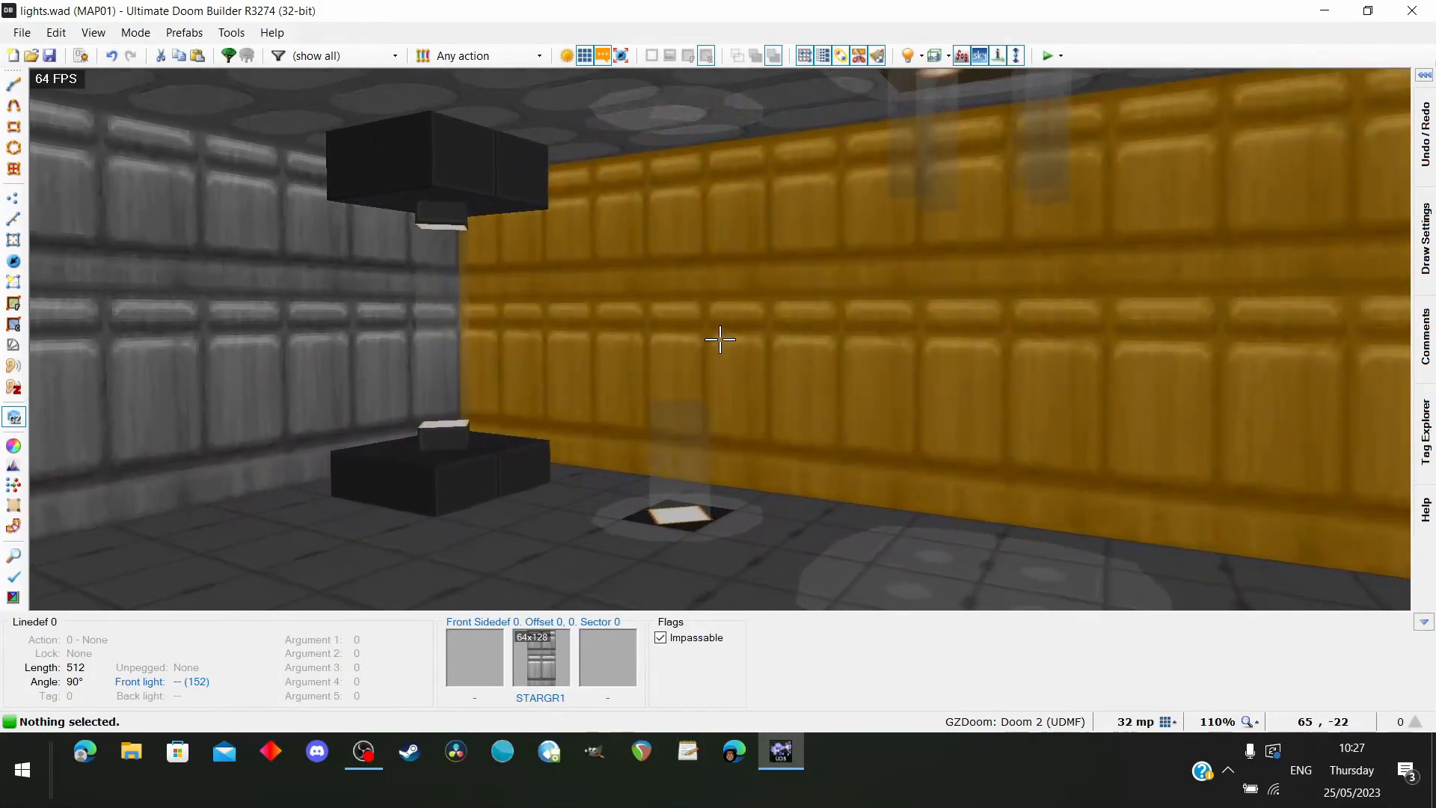
key(d)
key(q)
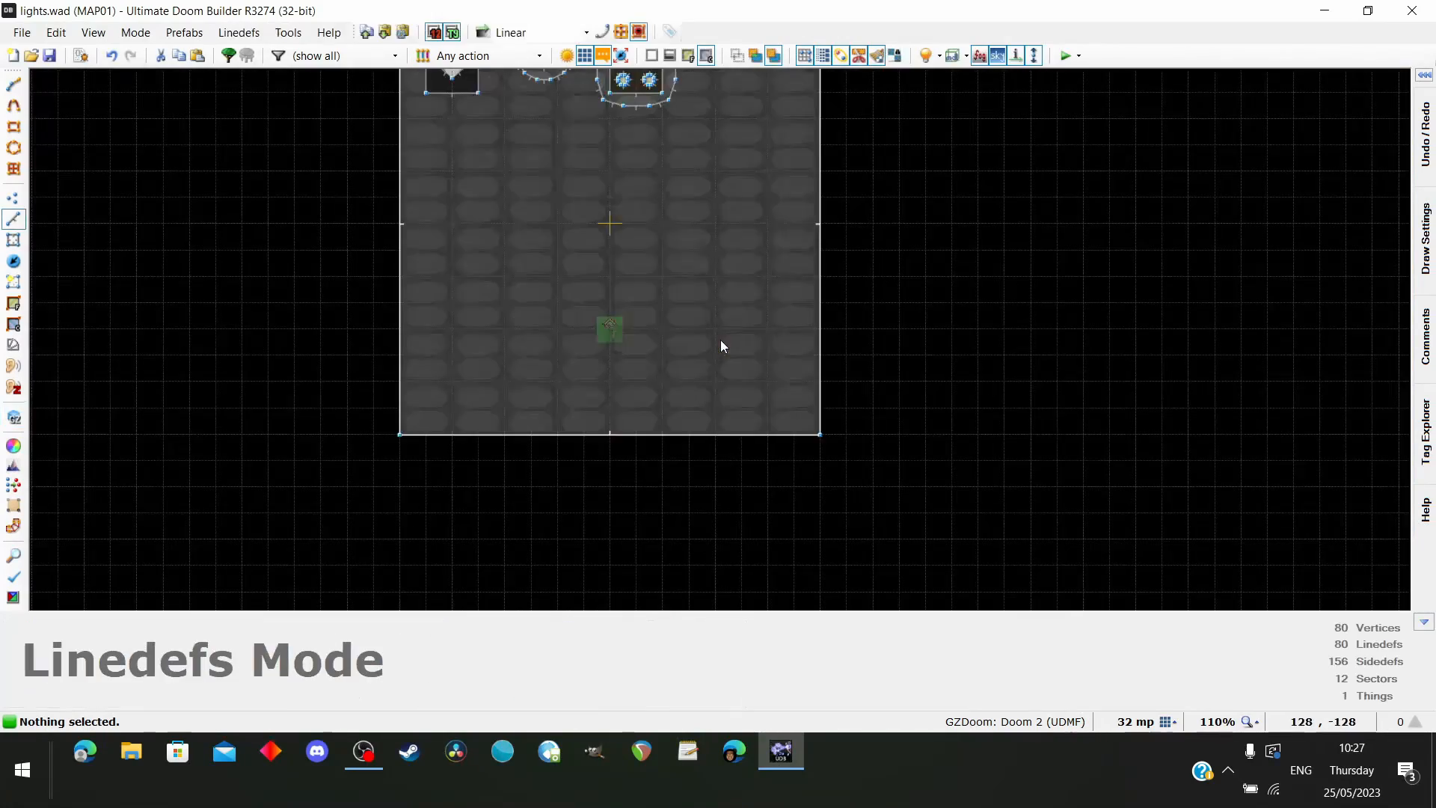
Inspect the corner lamp and its translucent light beam up close from several sides in the 3D view
scroll(720, 396, down, 2)
scroll(611, 280, up, 3)
key(q)
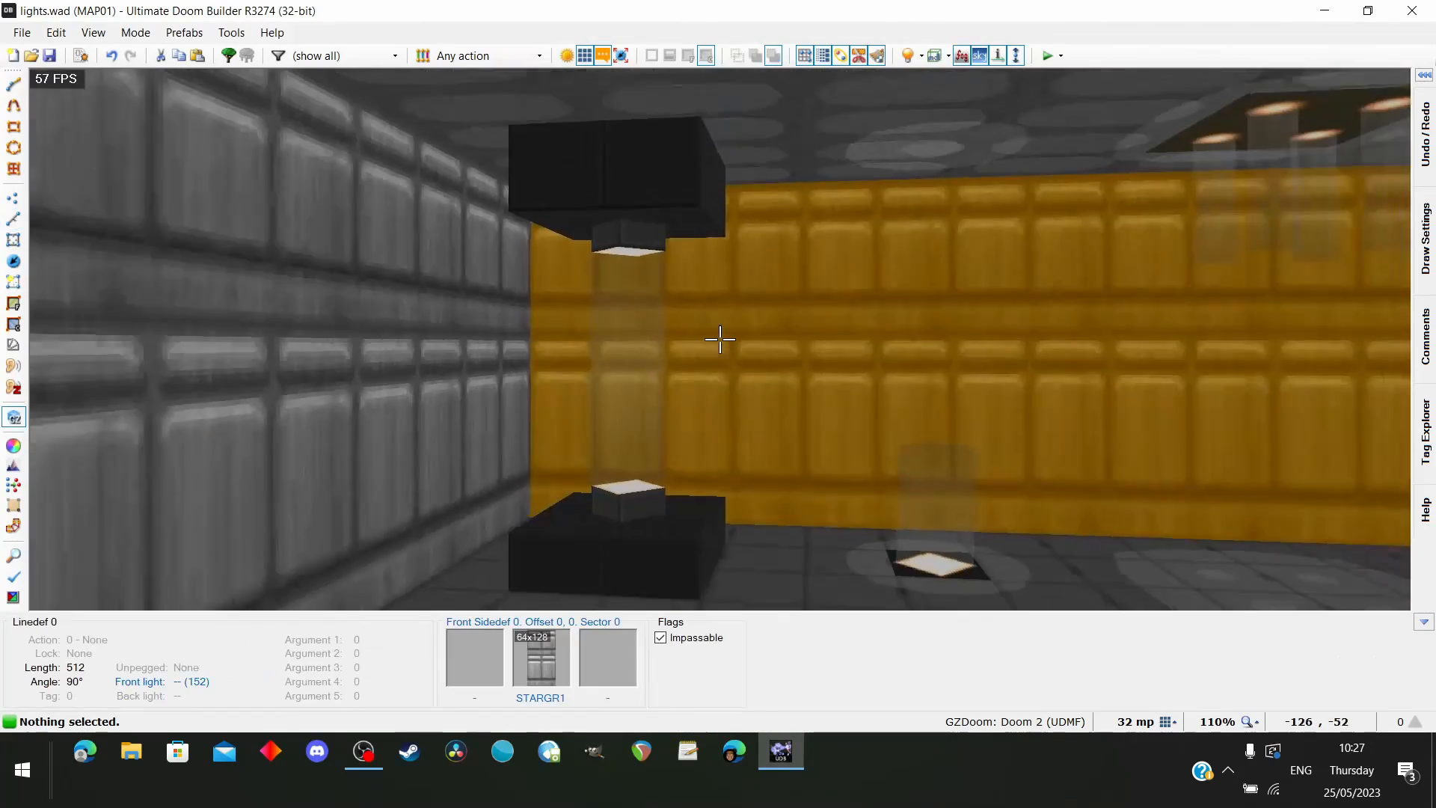
key(e)
key(e)
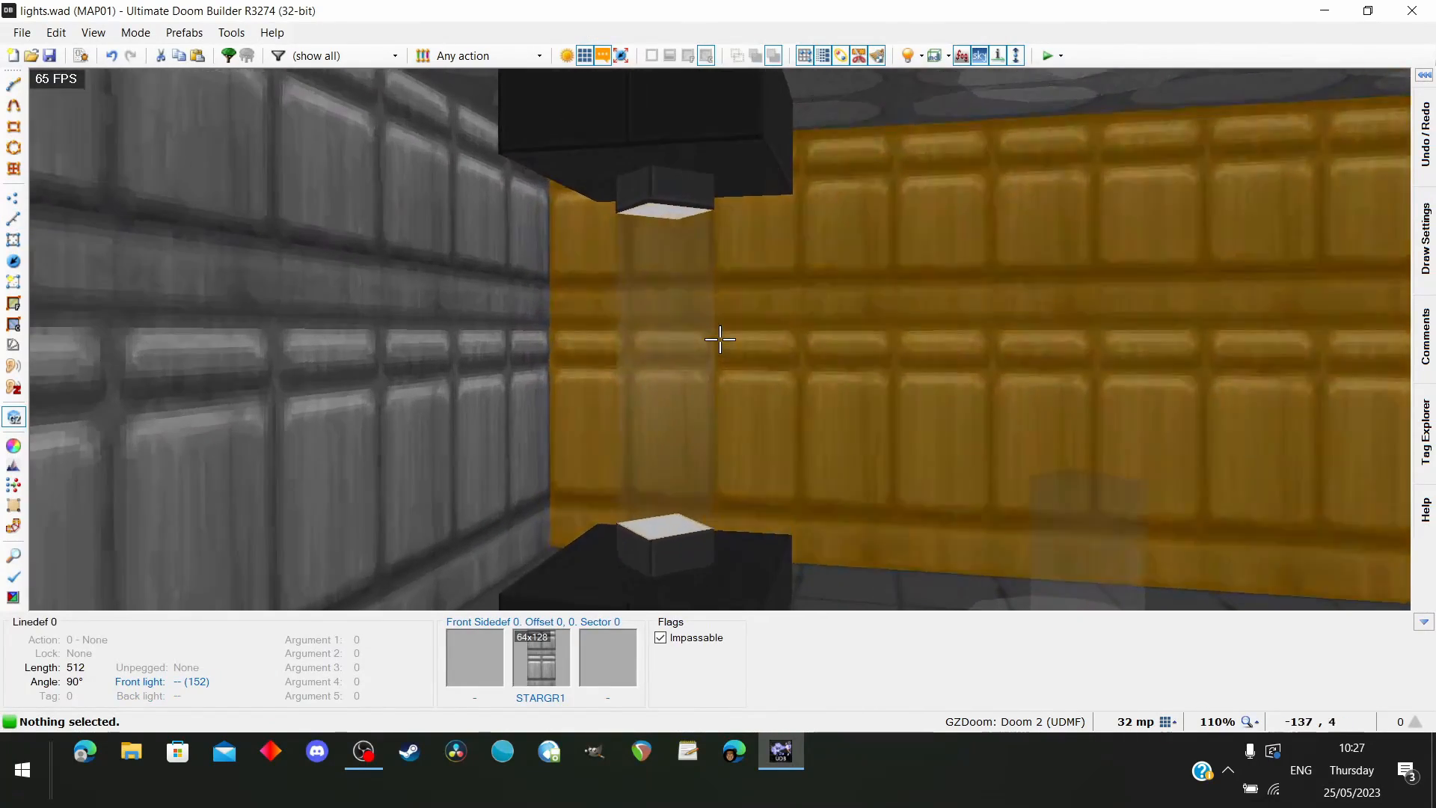
key(e)
key(d)
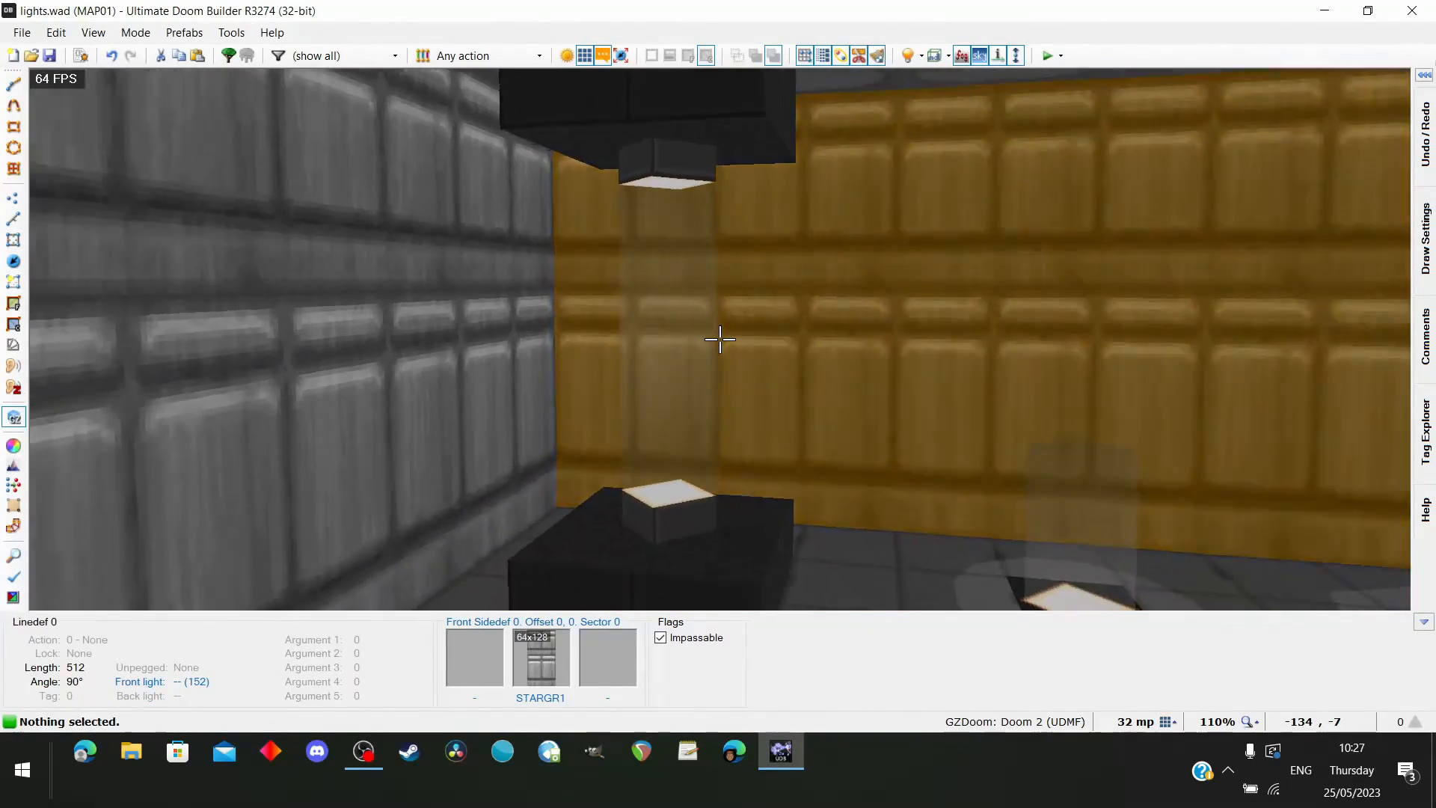
key(e)
key(e)
key(d)
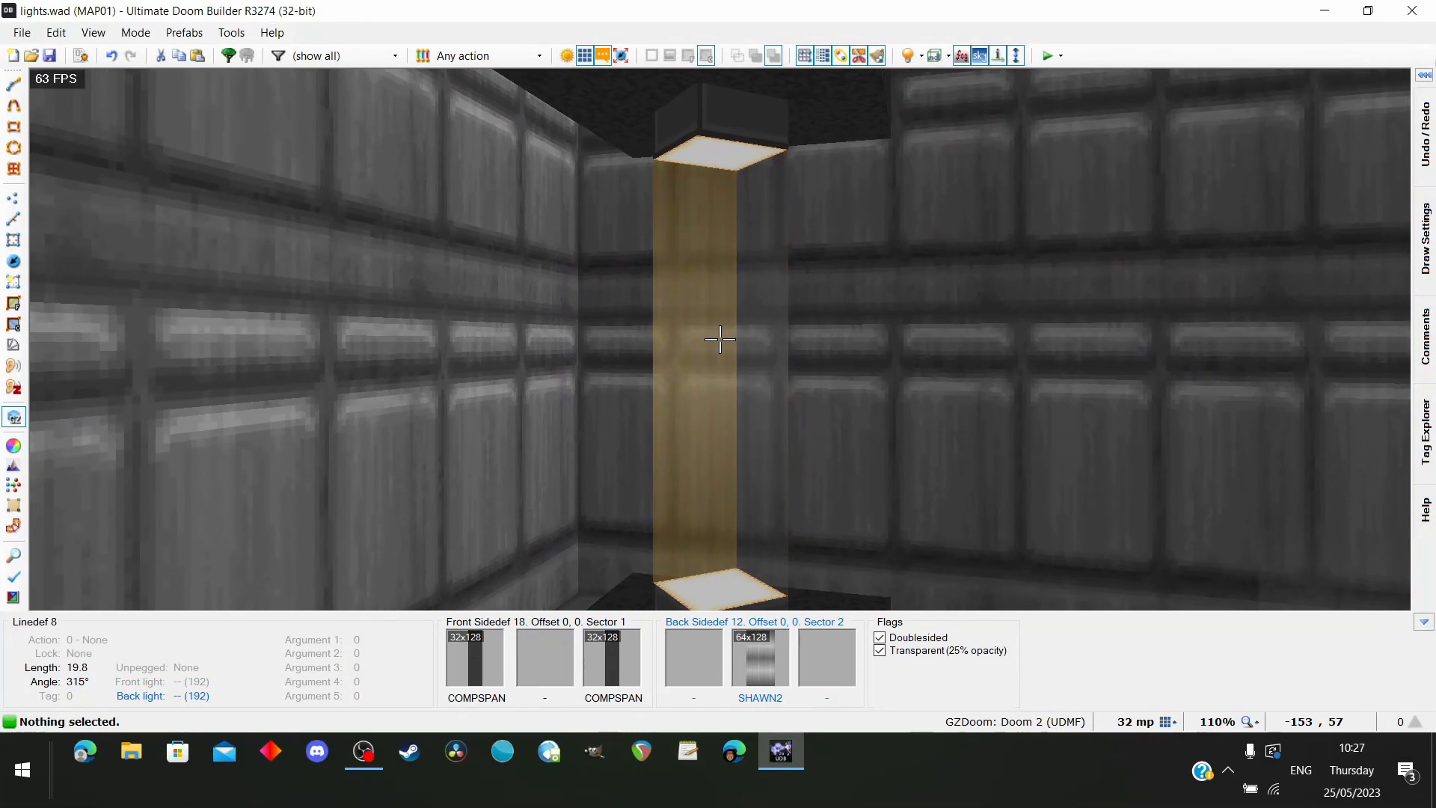
key(f)
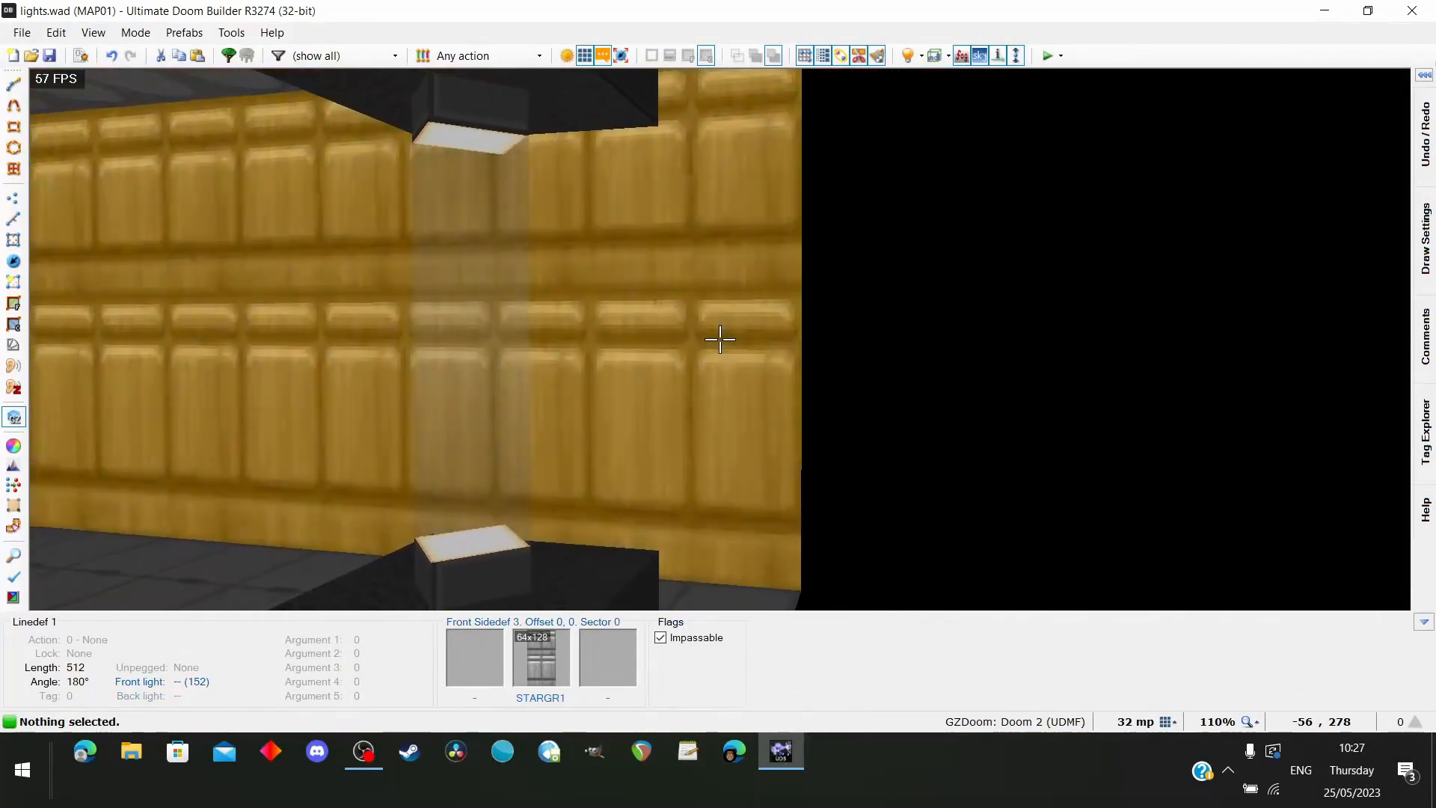
key(s)
Test the map in the game, check the corner lamp, floor light and four-light ceiling panel, and quit the game
key(q)
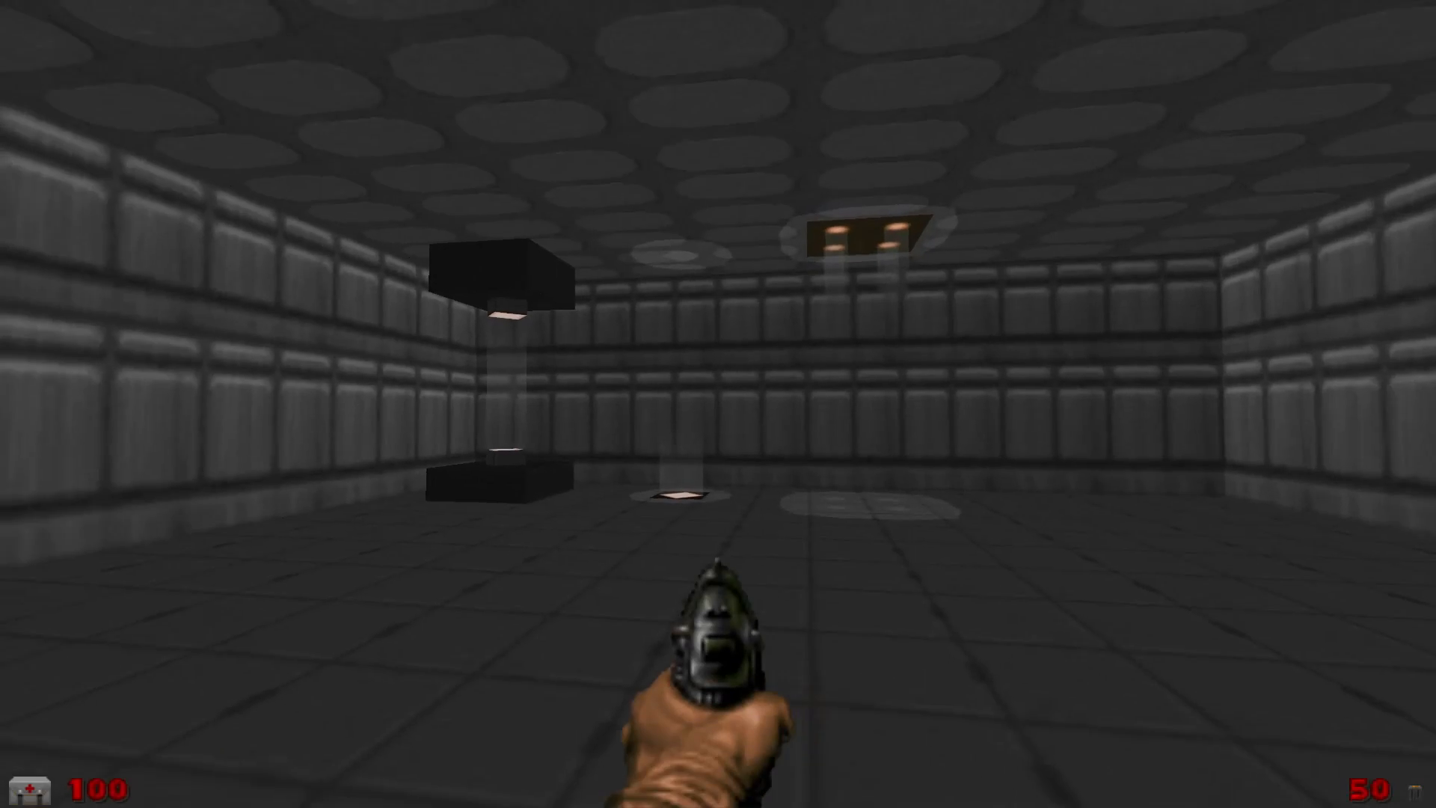
key(w)
key(d)
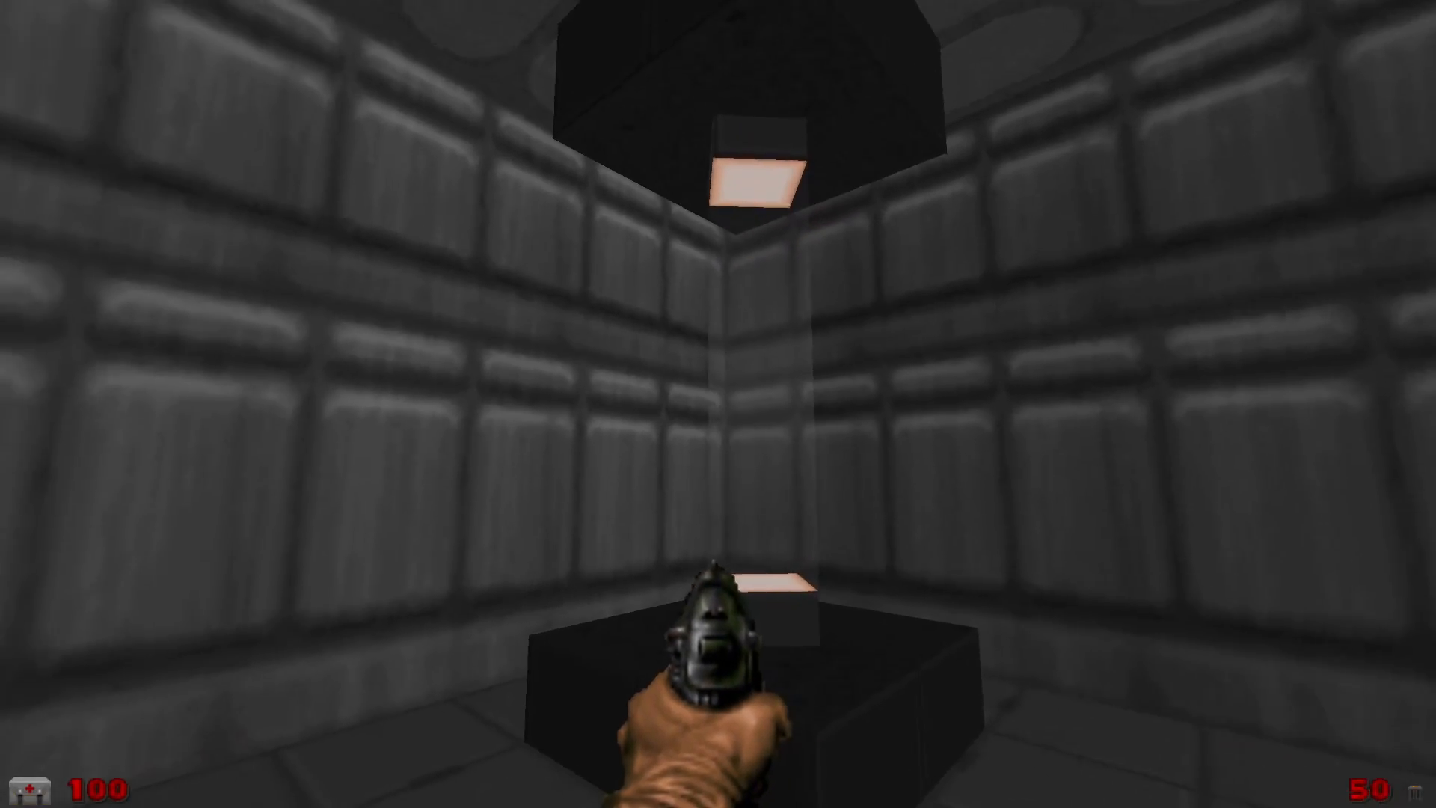
key(a)
key(d)
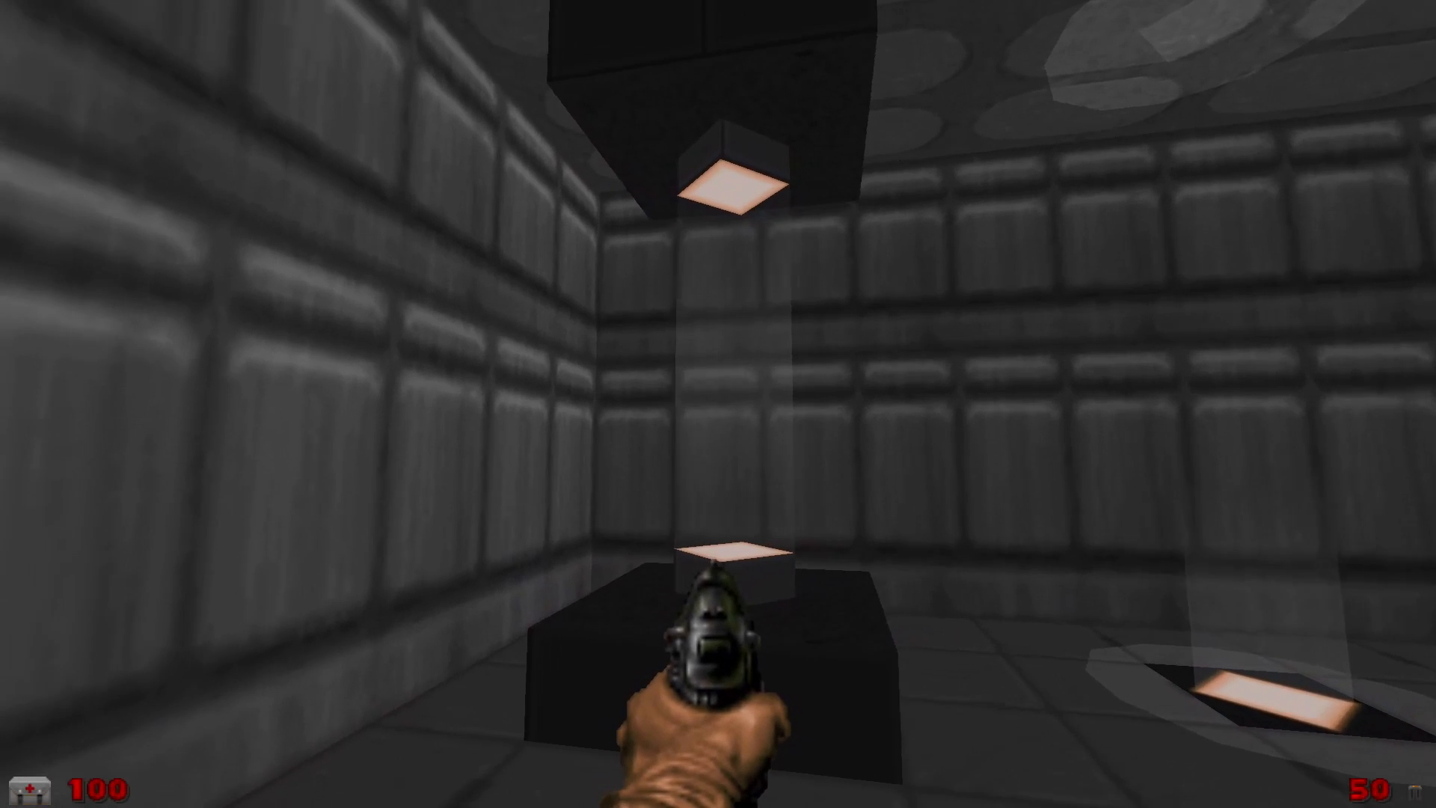
key(w)
key(s)
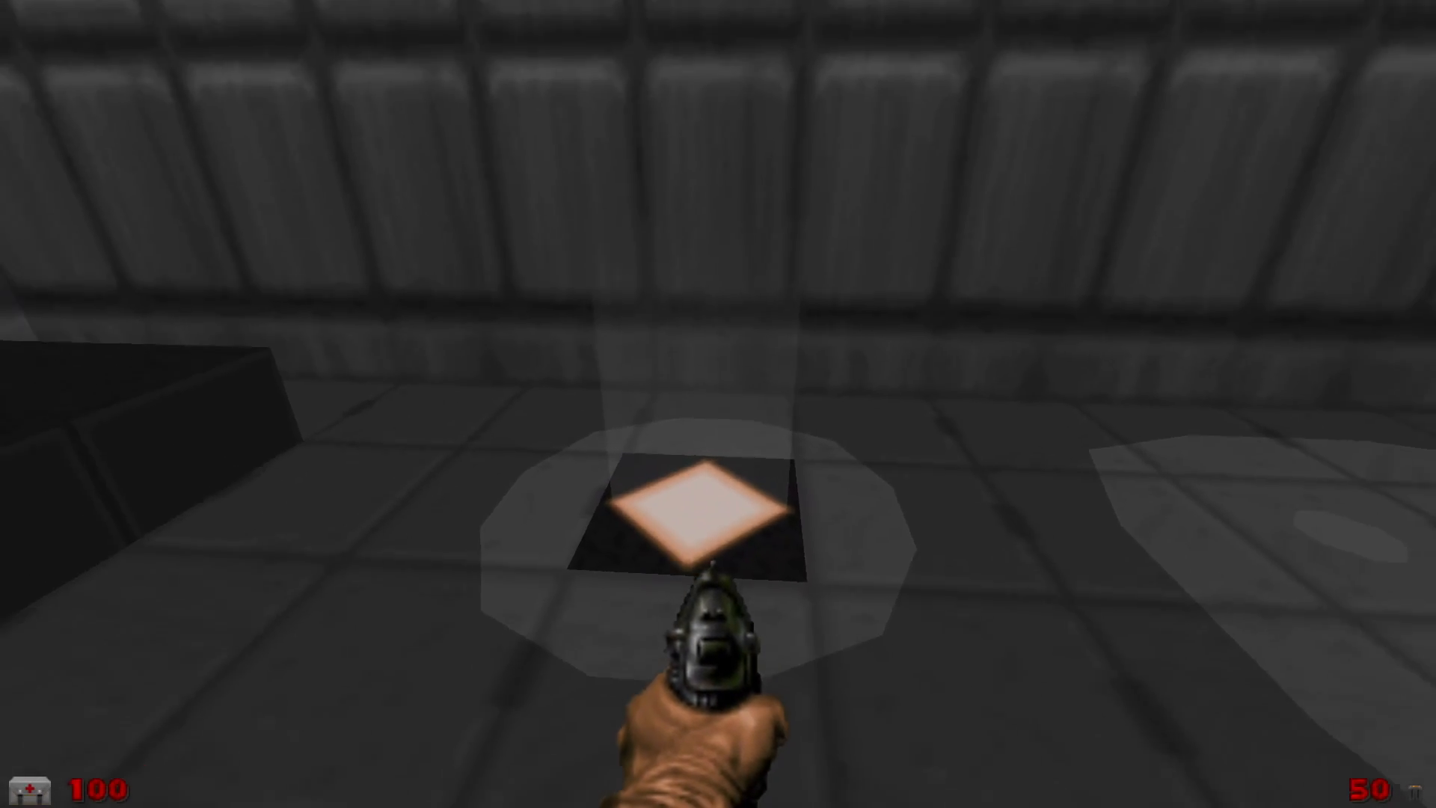
key(w)
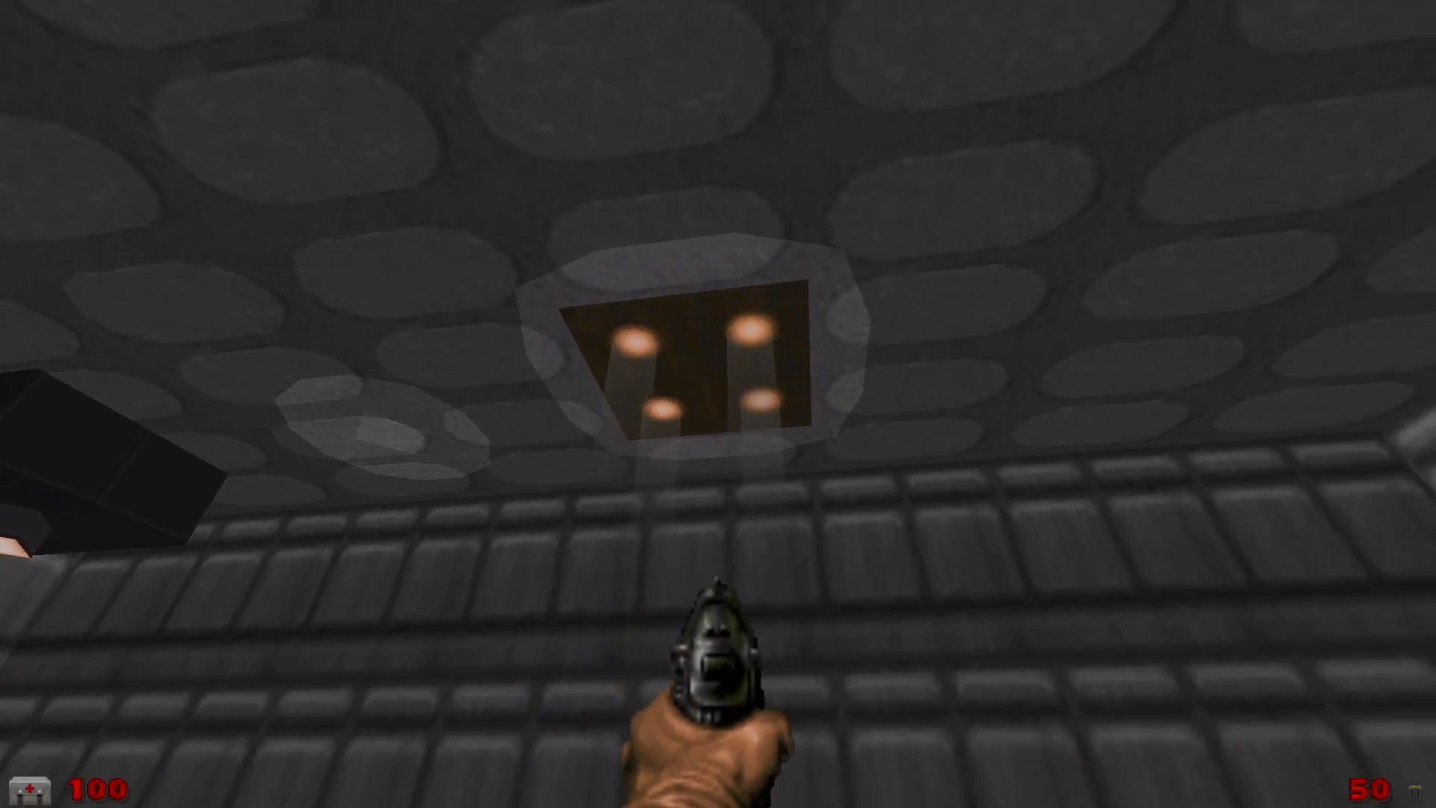
key(alt+F4)
Look over the room's existing light fixtures again in the editor's 3D view
scroll(635, 190, up, 4)
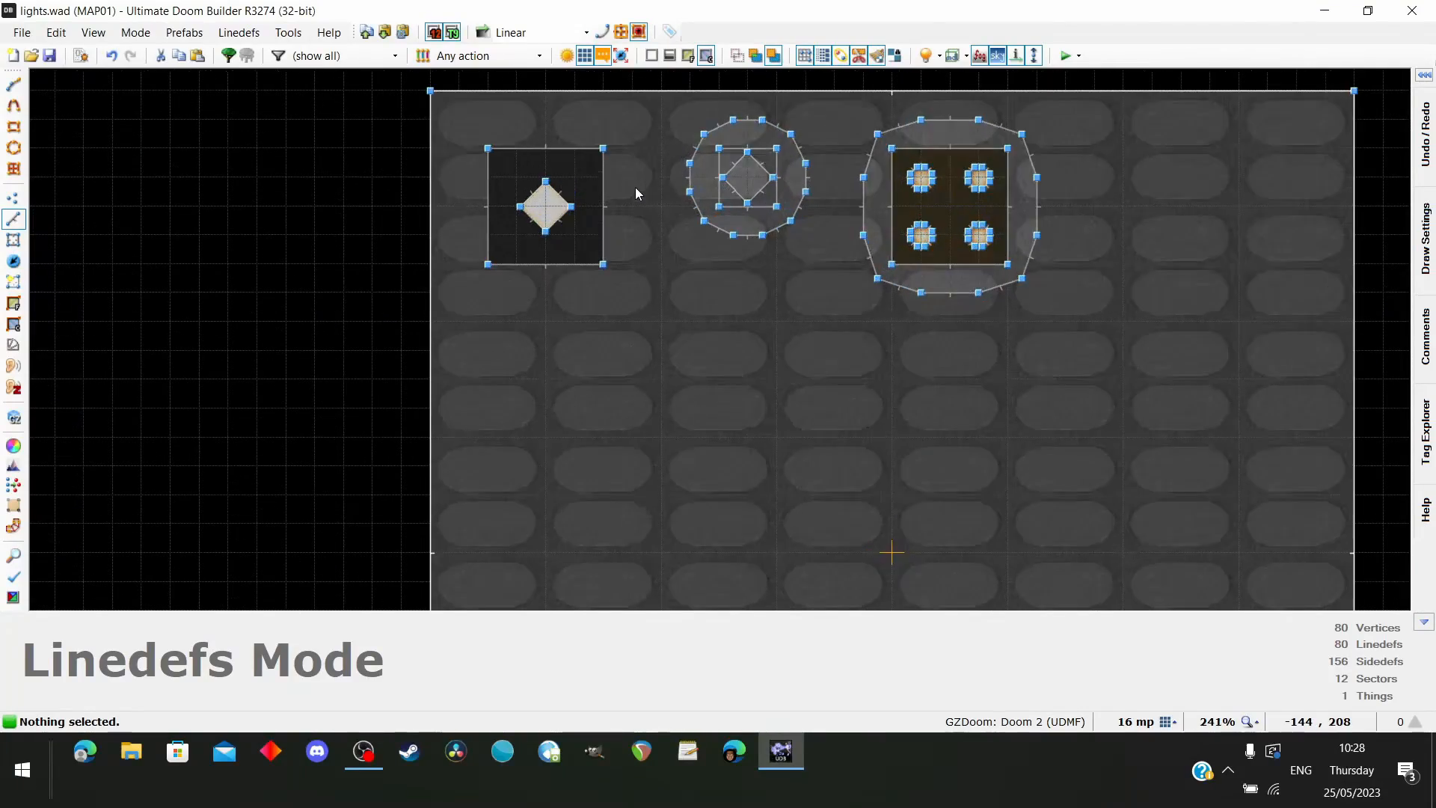
key(q)
key(w)
key(s)
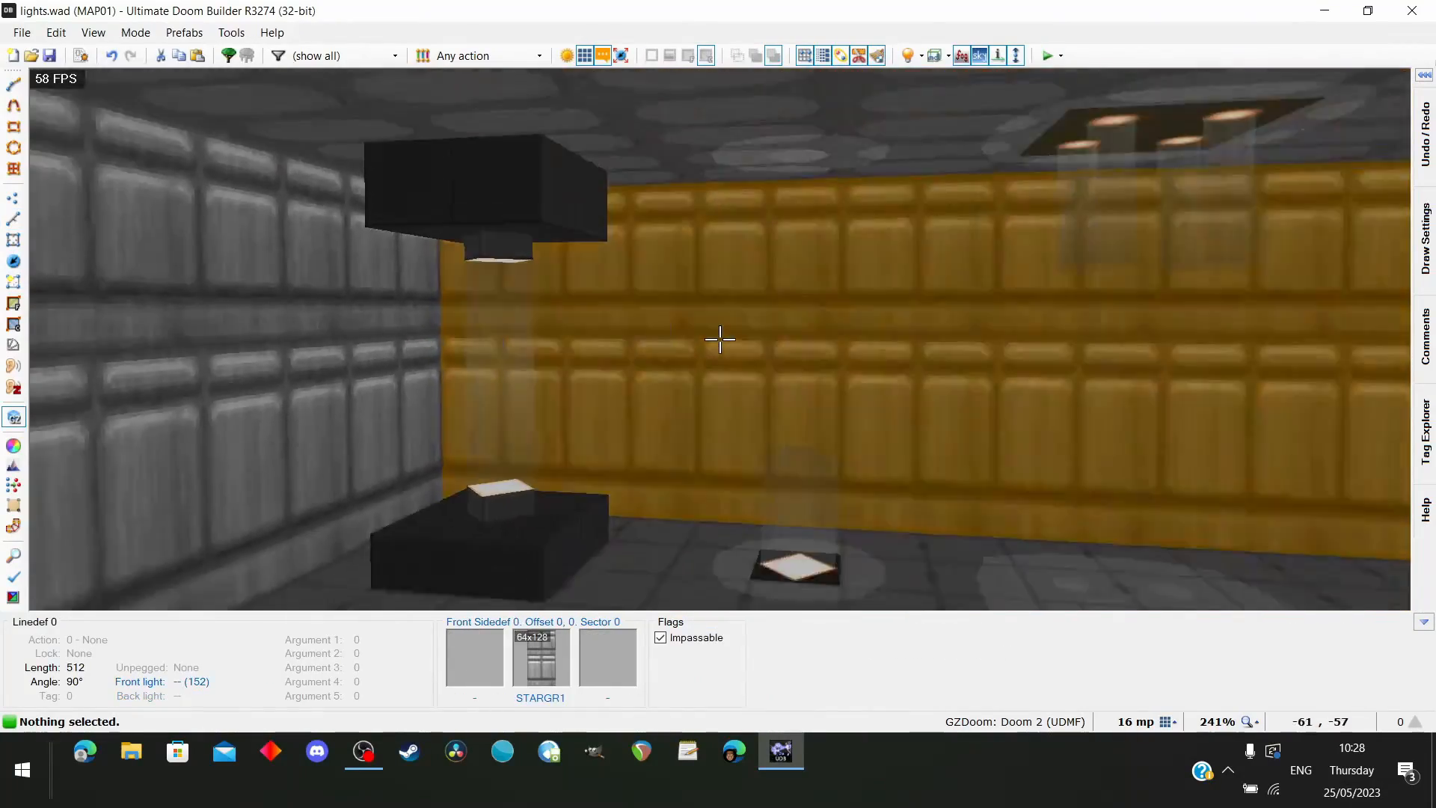
key(d)
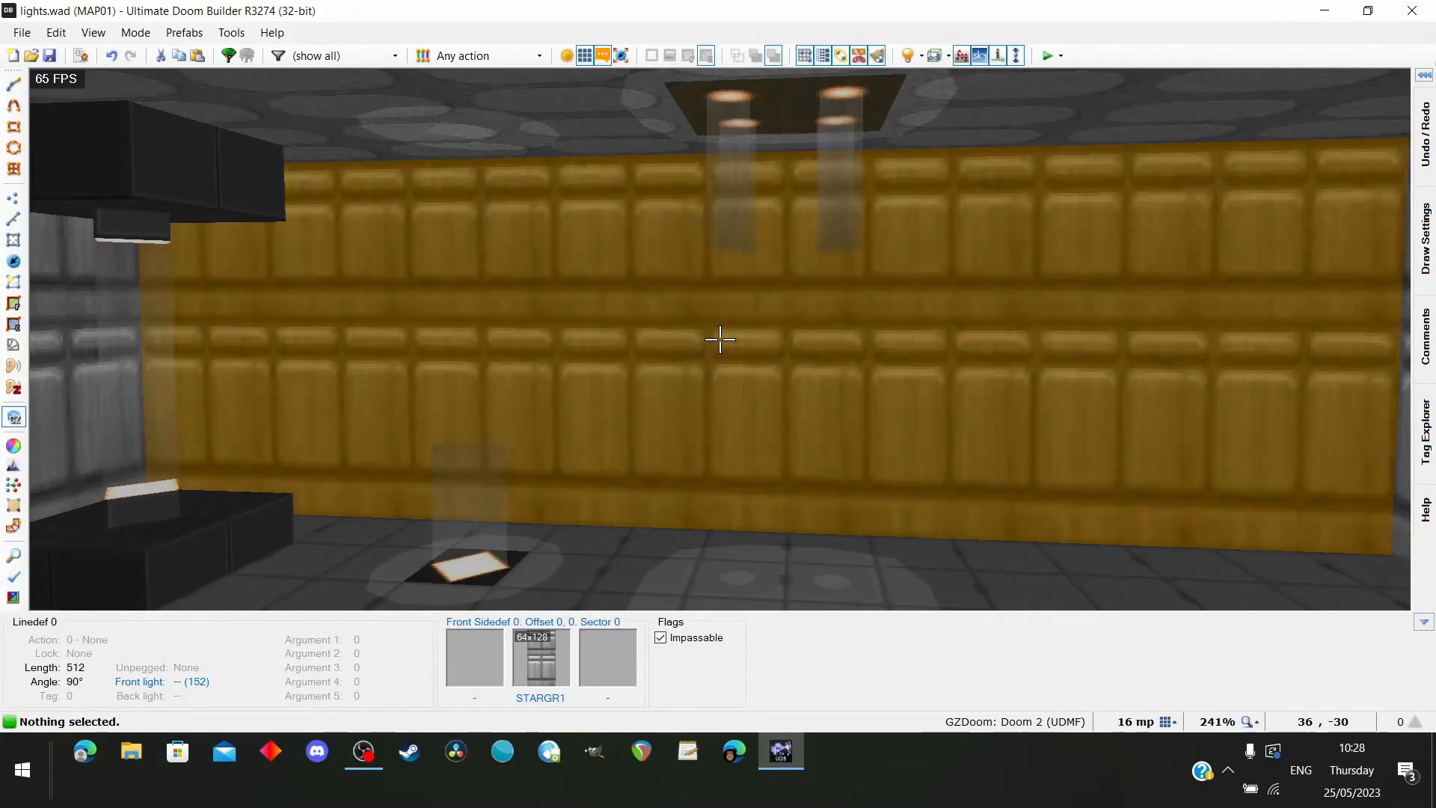
key(s)
key(w)
key(a)
key(s)
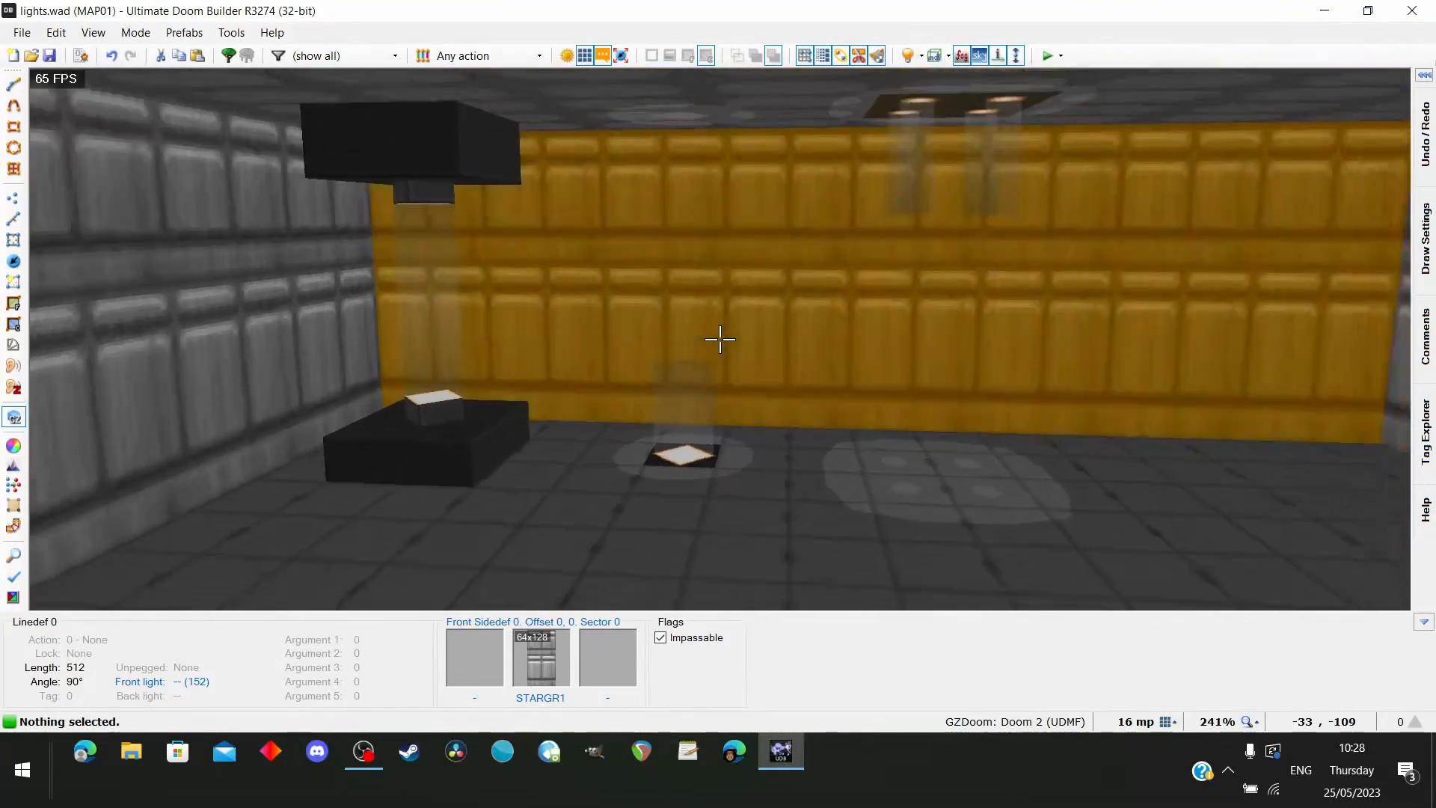
key(w)
key(d)
key(s)
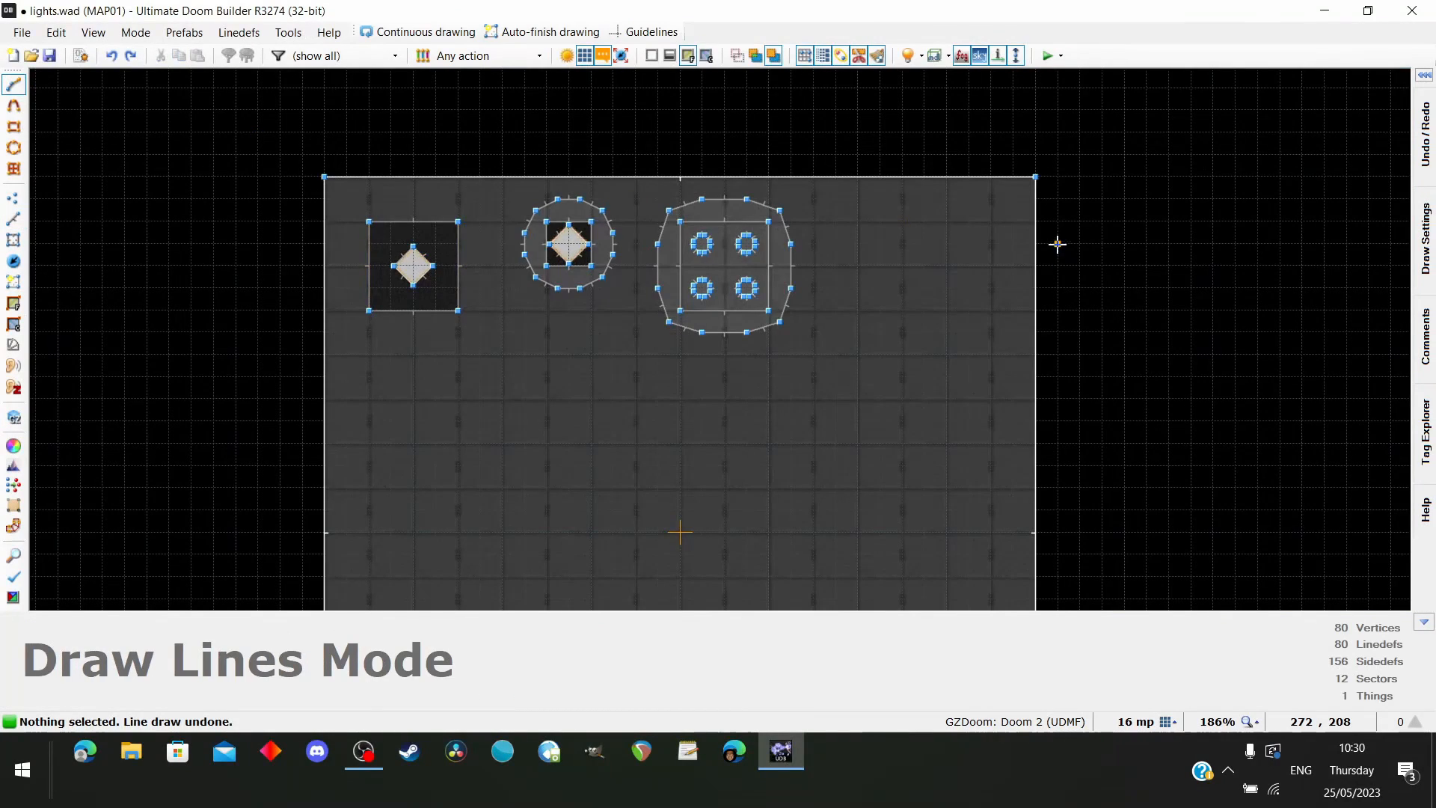
Draw a 32 by 32 square sector in the room's northeast area, east of the four-light panel
scroll(1057, 244, up, 3)
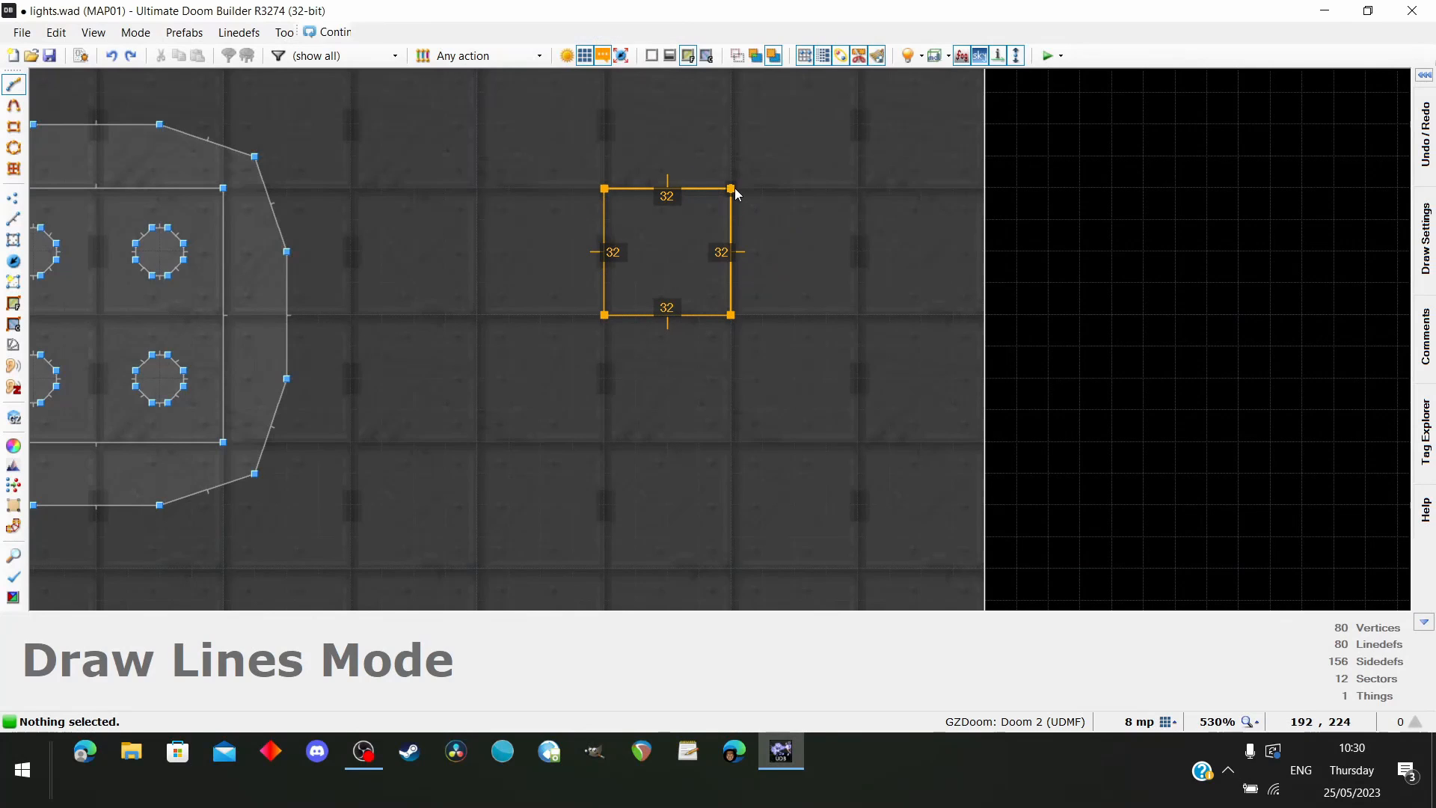
Copy the TLITE6_1 flat from the corner lamp's ceiling and paste it onto the new square sector's ceiling
key(q)
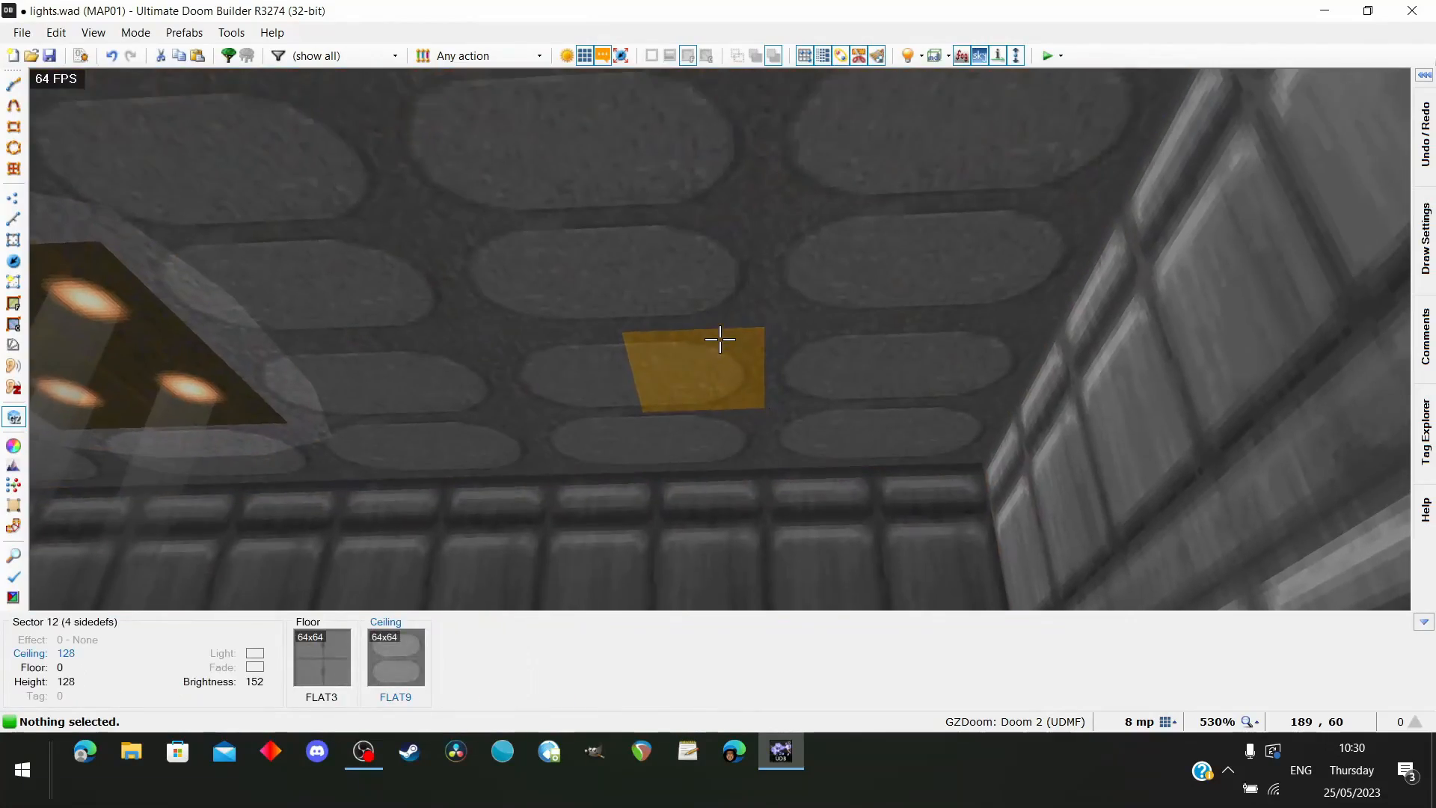
key(w)
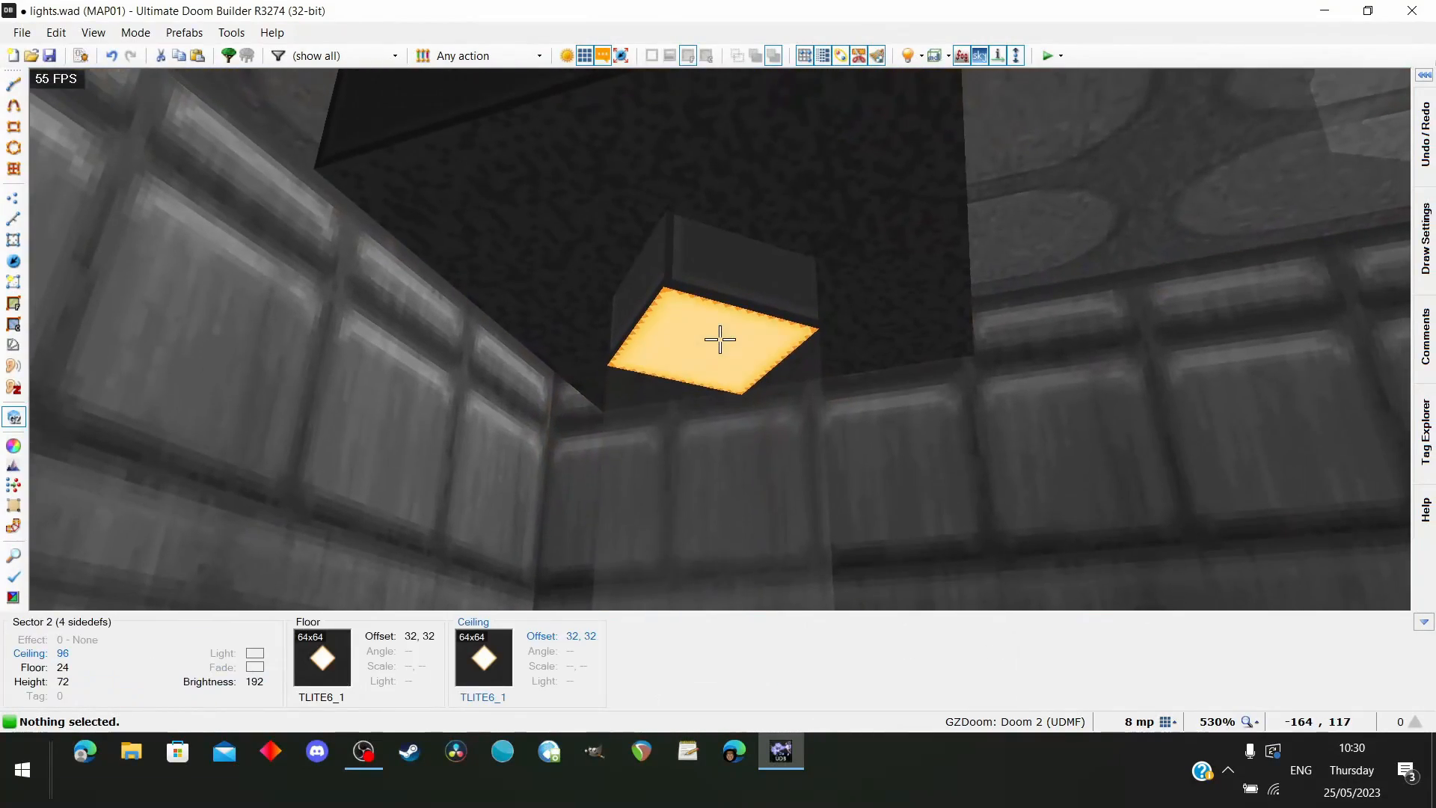
key(s)
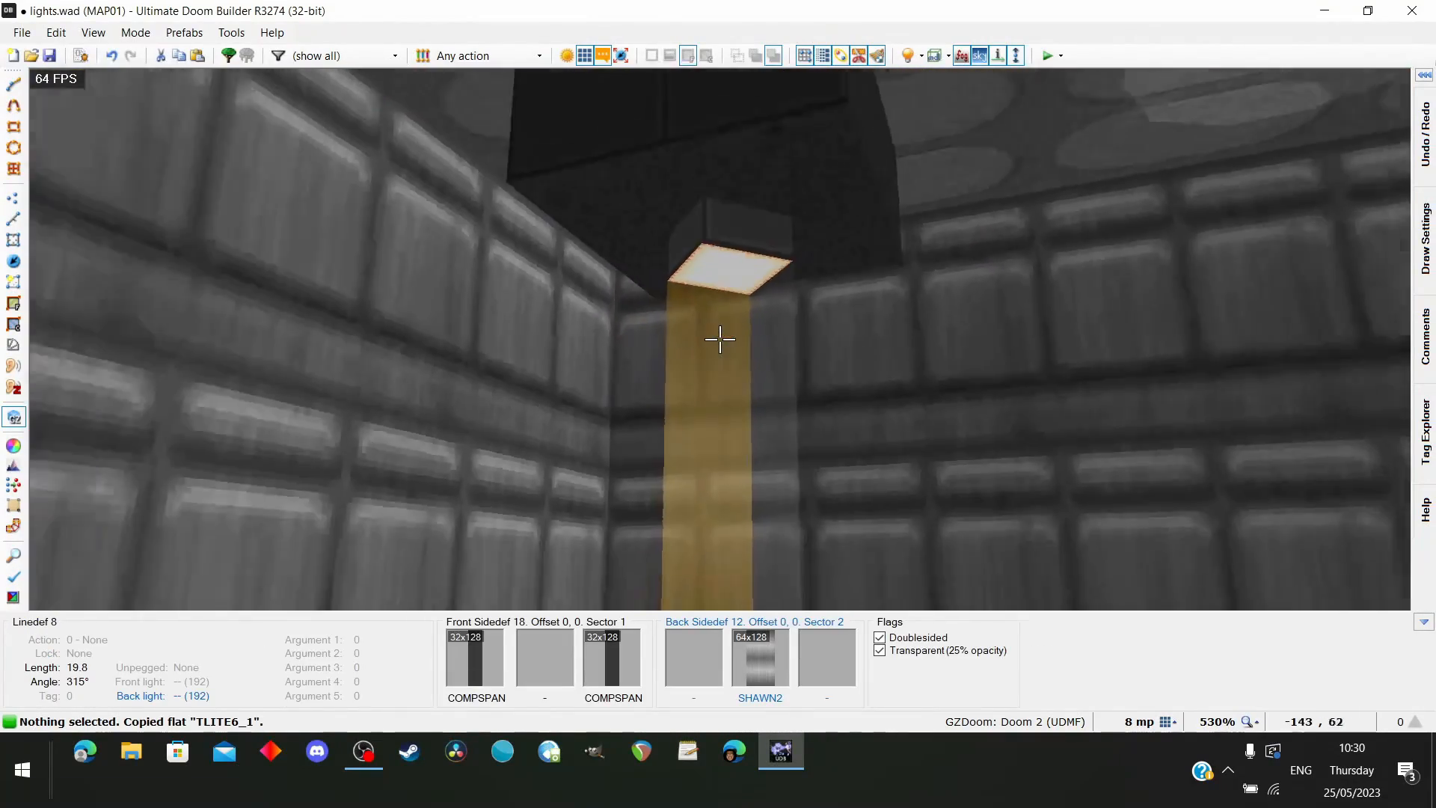
key(s)
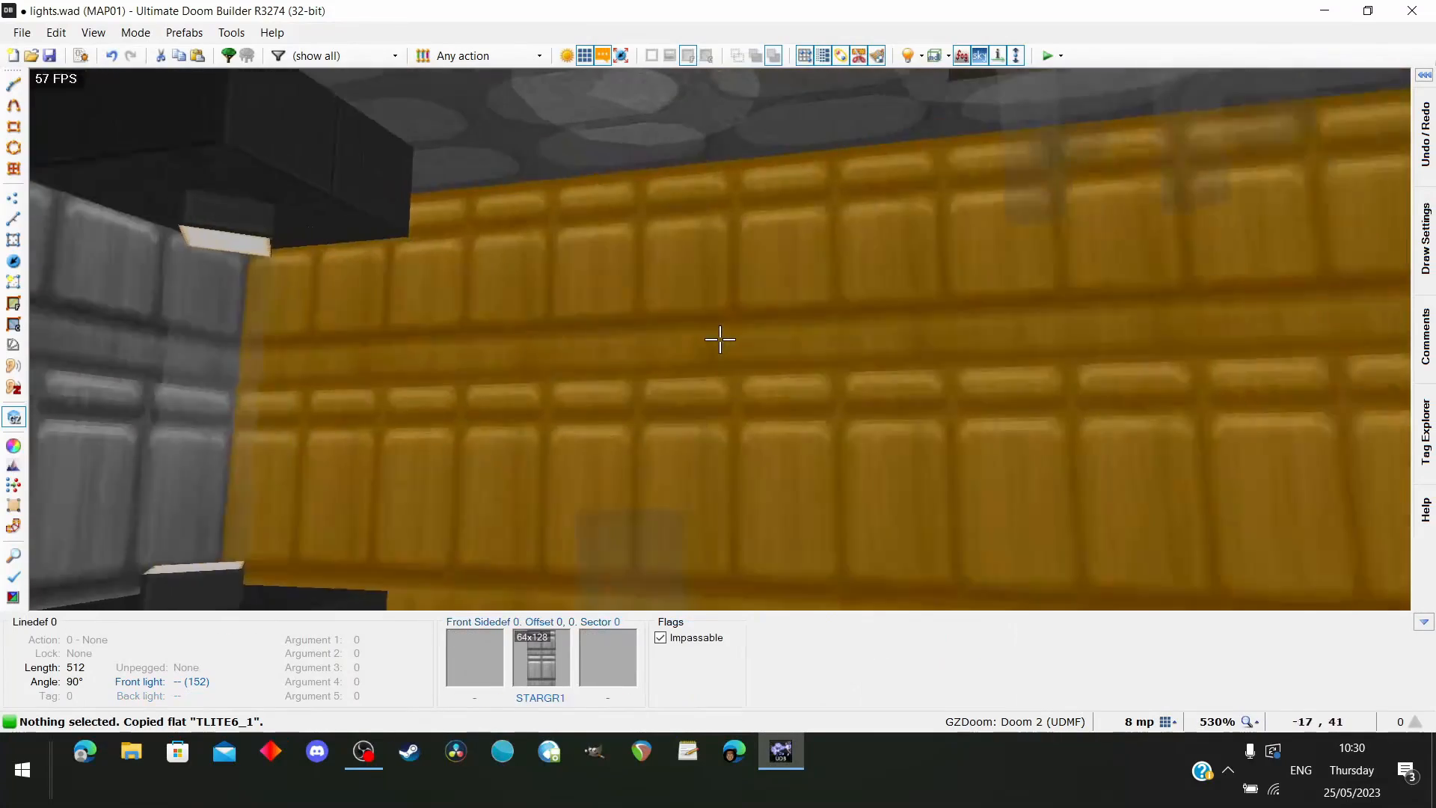
key(w)
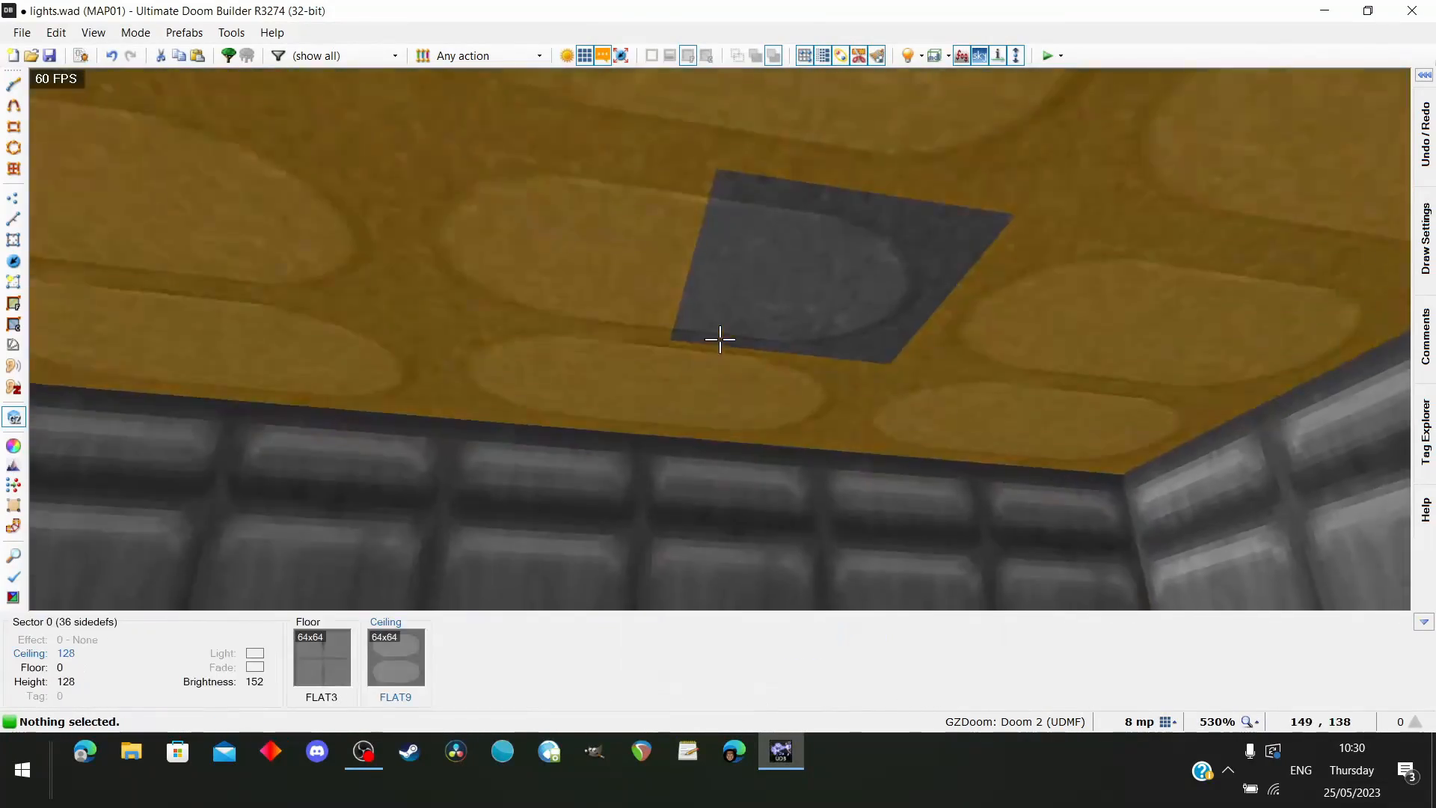
key(ctrl+v)
key(w)
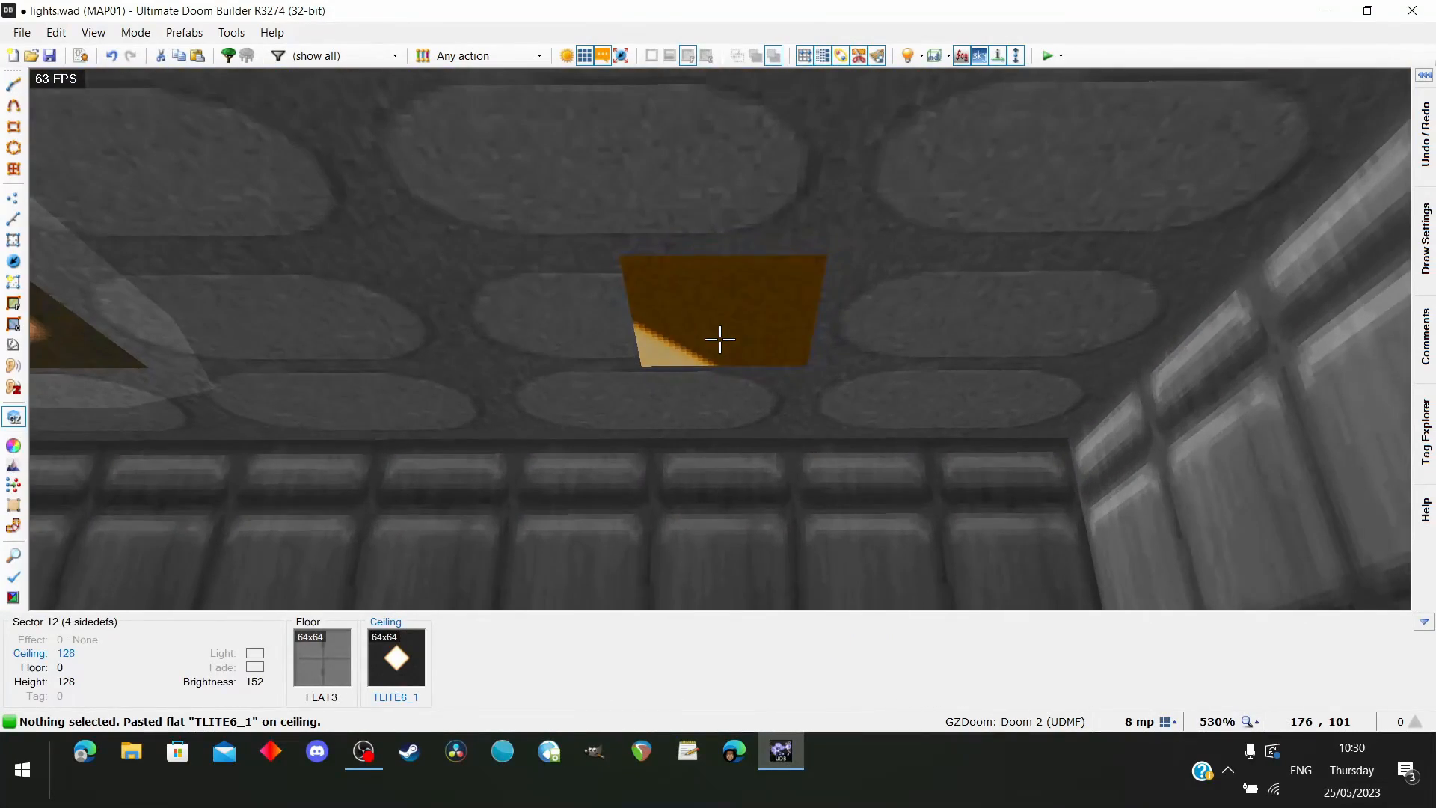
Set the new square sector's ceiling texture offsets to -16, -16 so the light diamond is centred
right_click(719, 339)
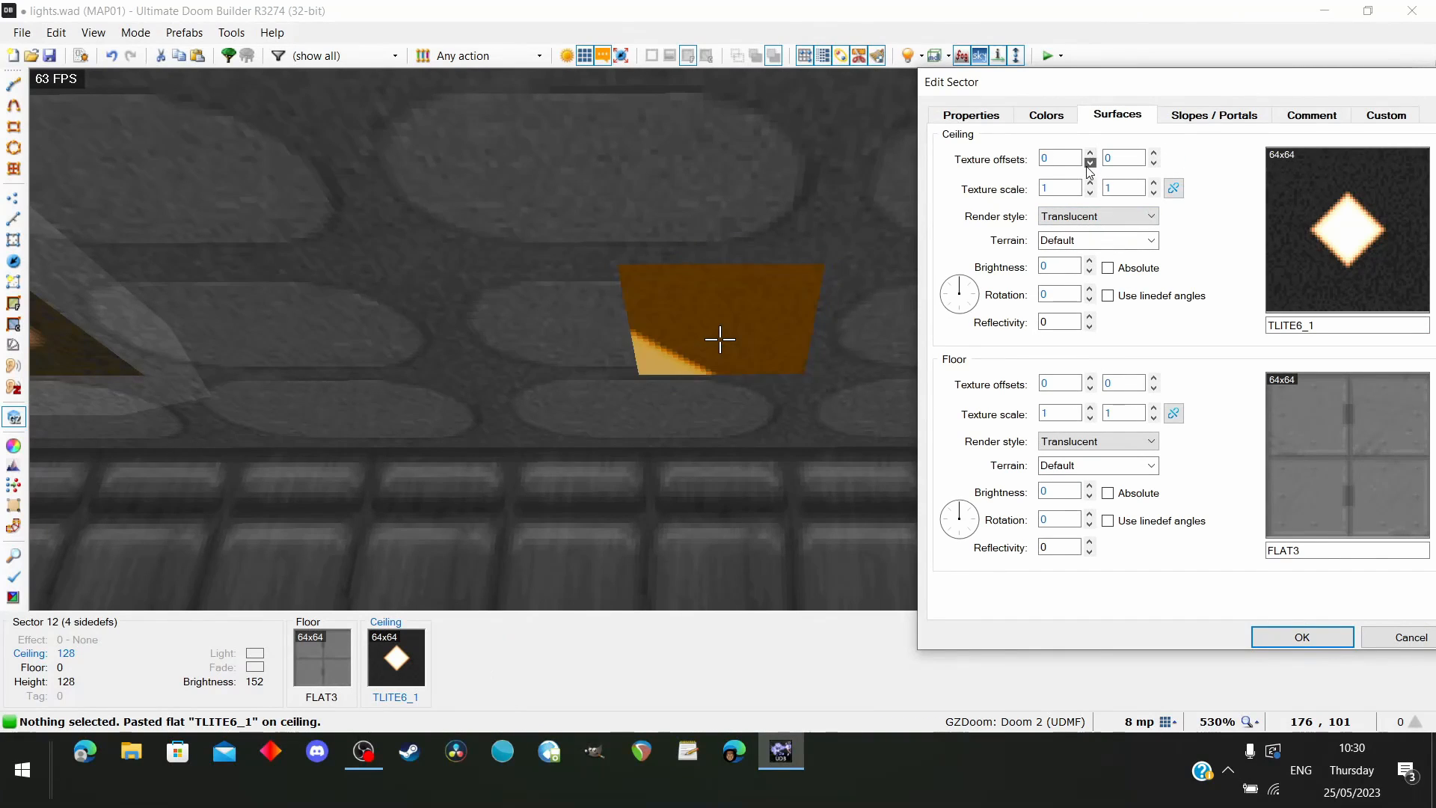
click(1153, 162)
click(1153, 162)
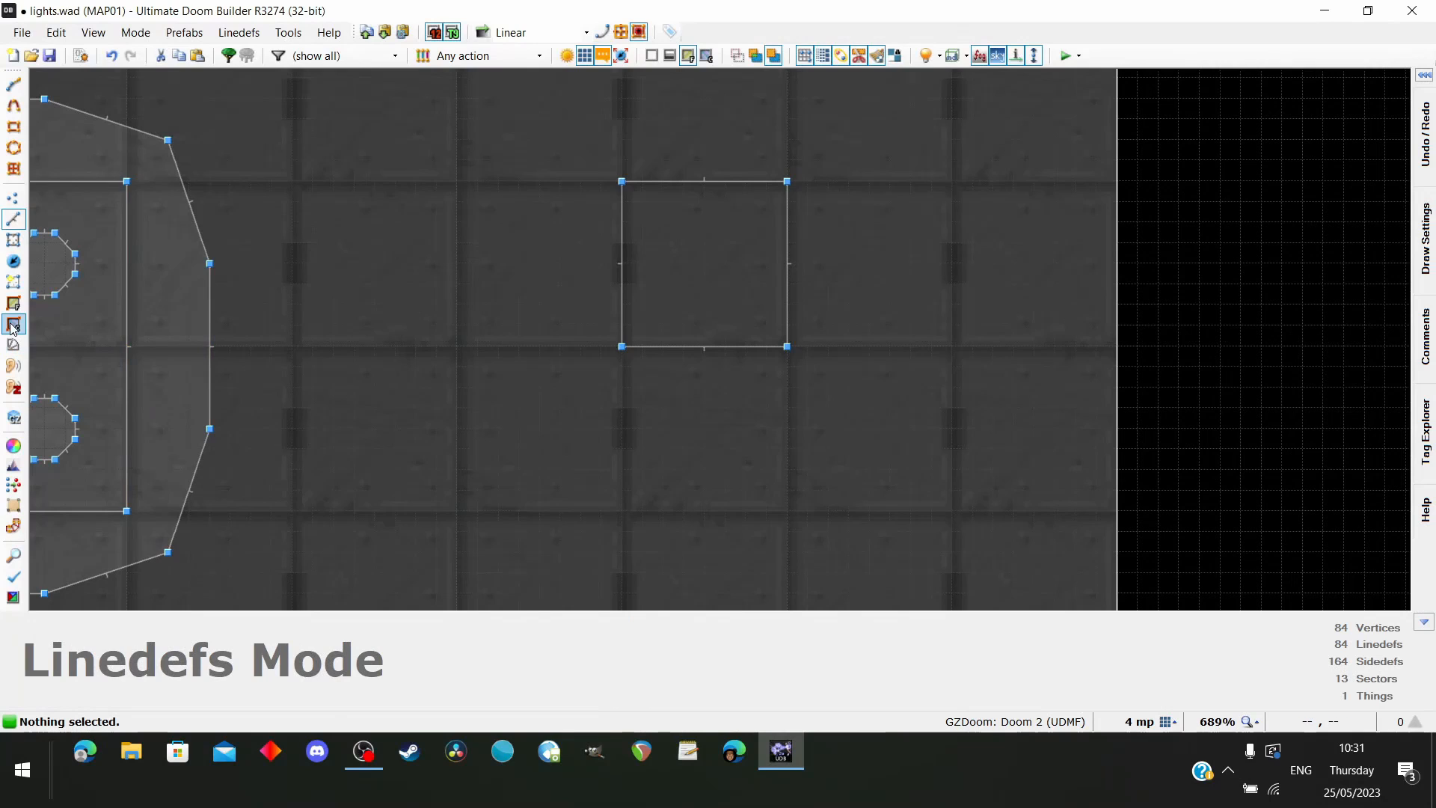
Display ceiling textures in the 2D map and draw a four-sided diamond sector along the light diamond's outline, with sides of about 20 units
click(13, 324)
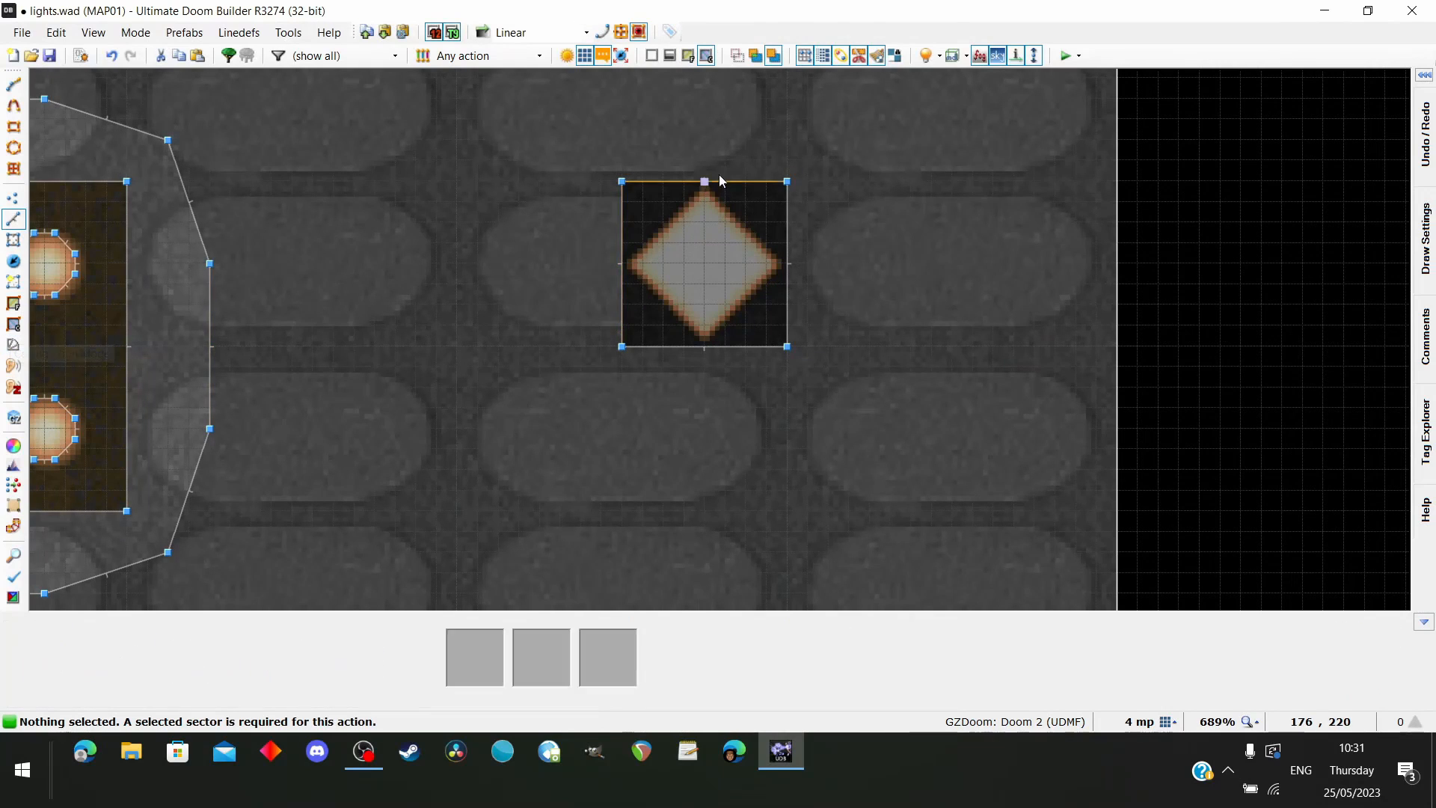
scroll(741, 126, up, 1)
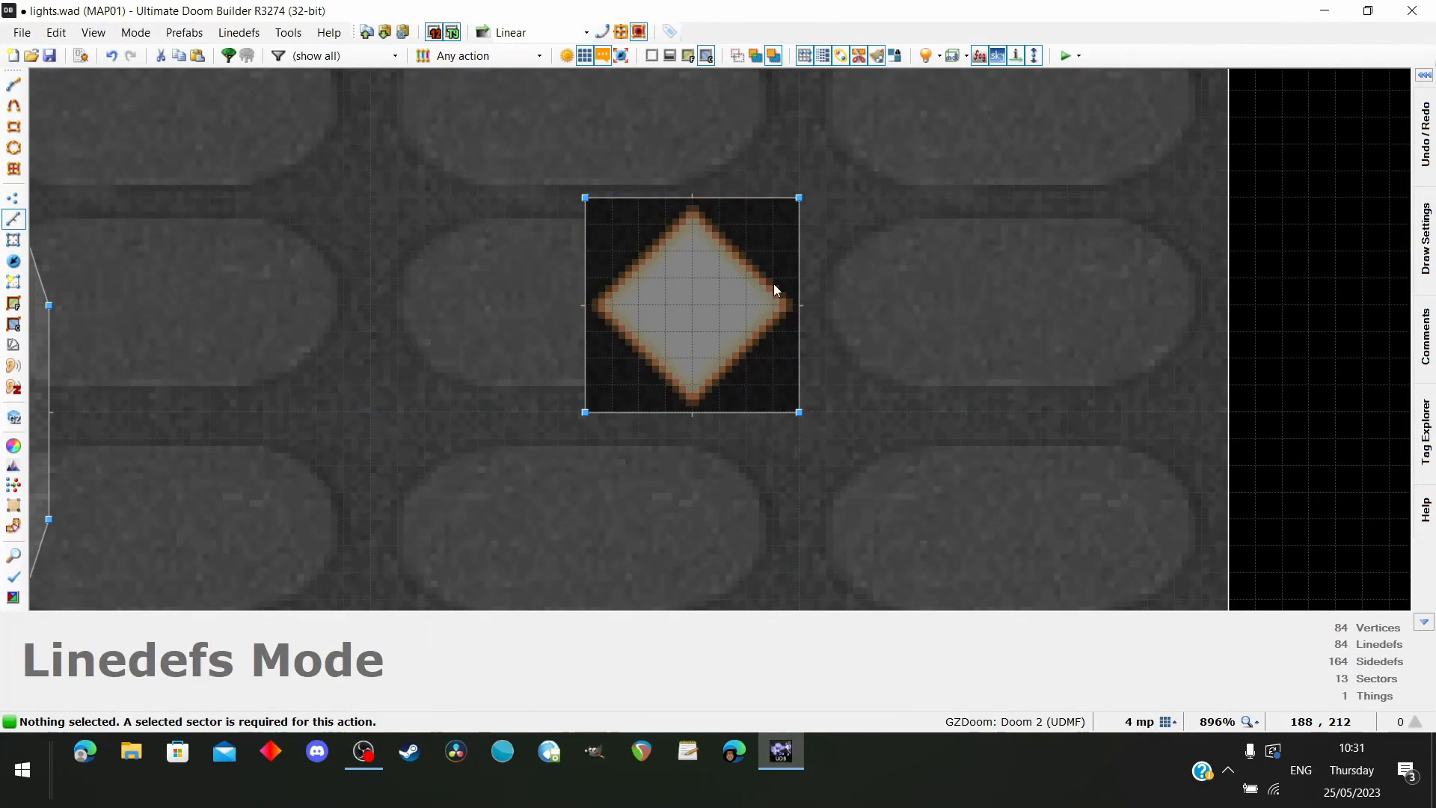
click(13, 87)
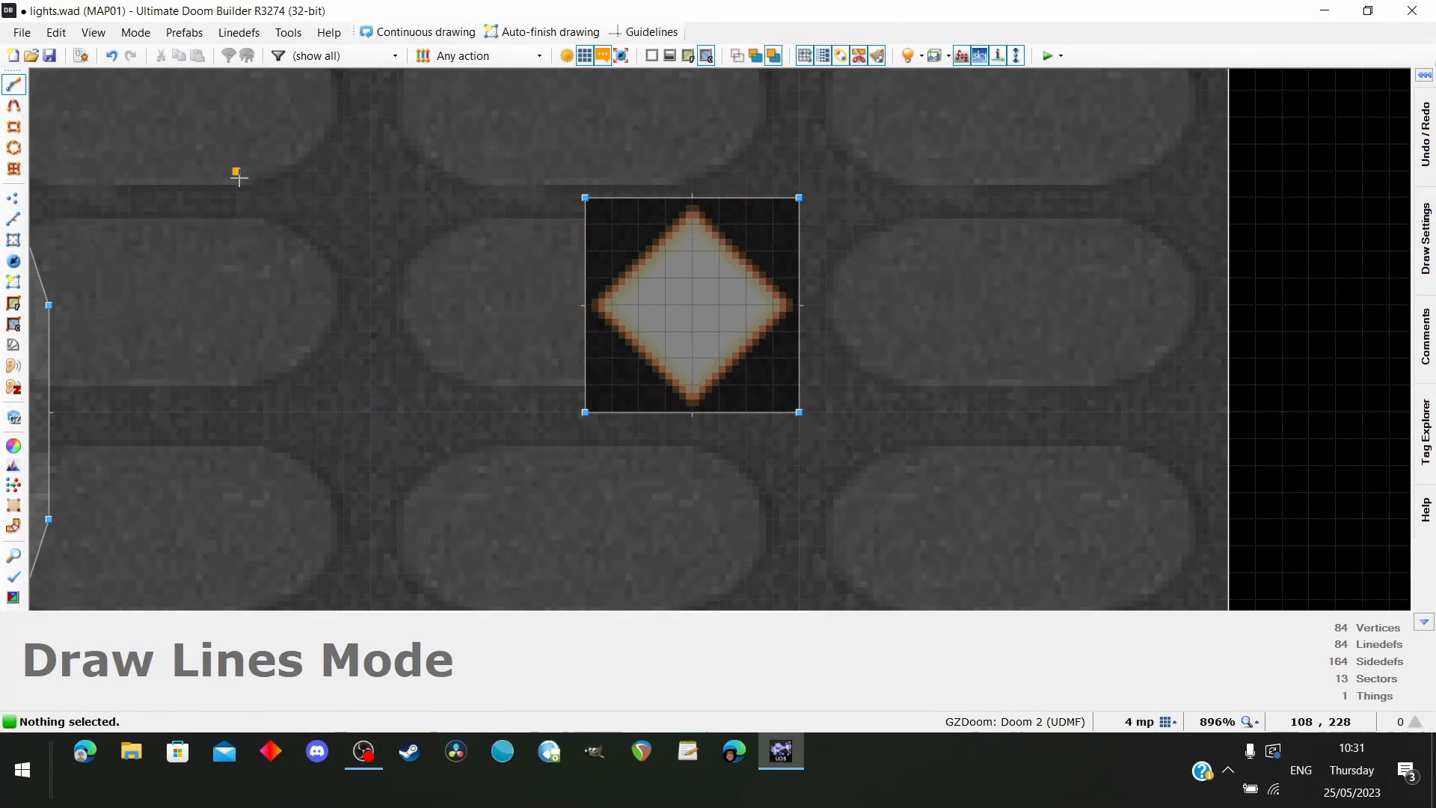
scroll(714, 230, up, 1)
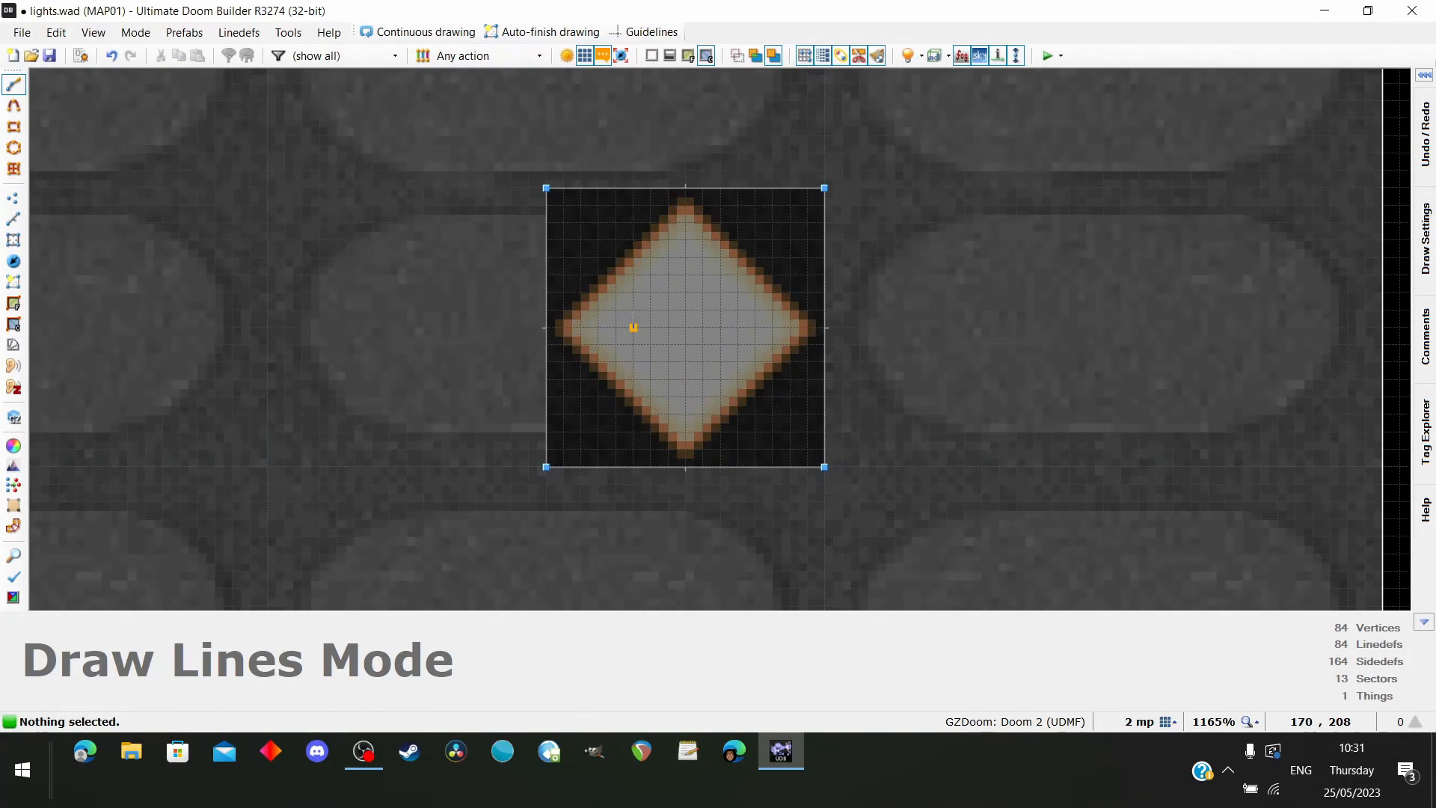
scroll(649, 289, up, 1)
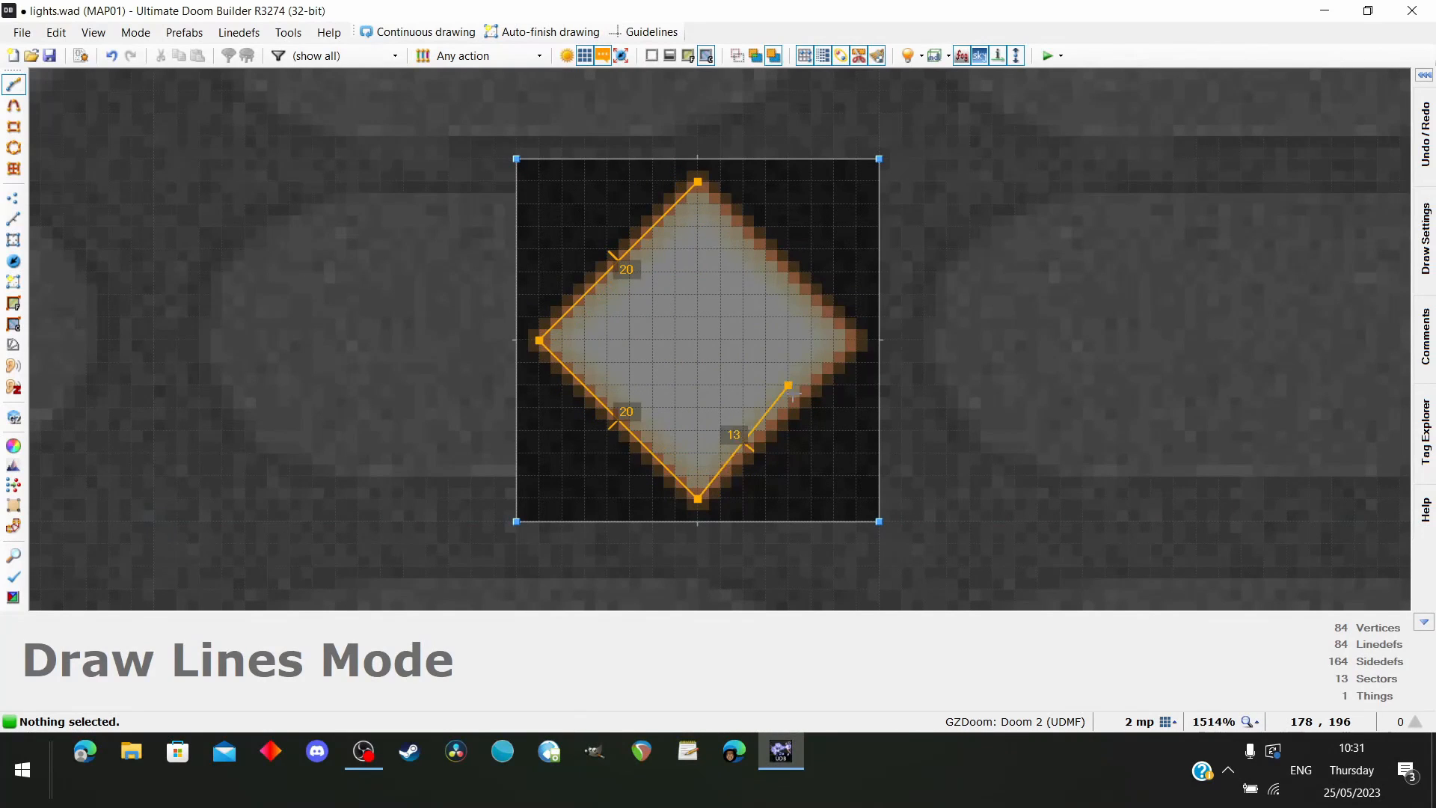
click(698, 182)
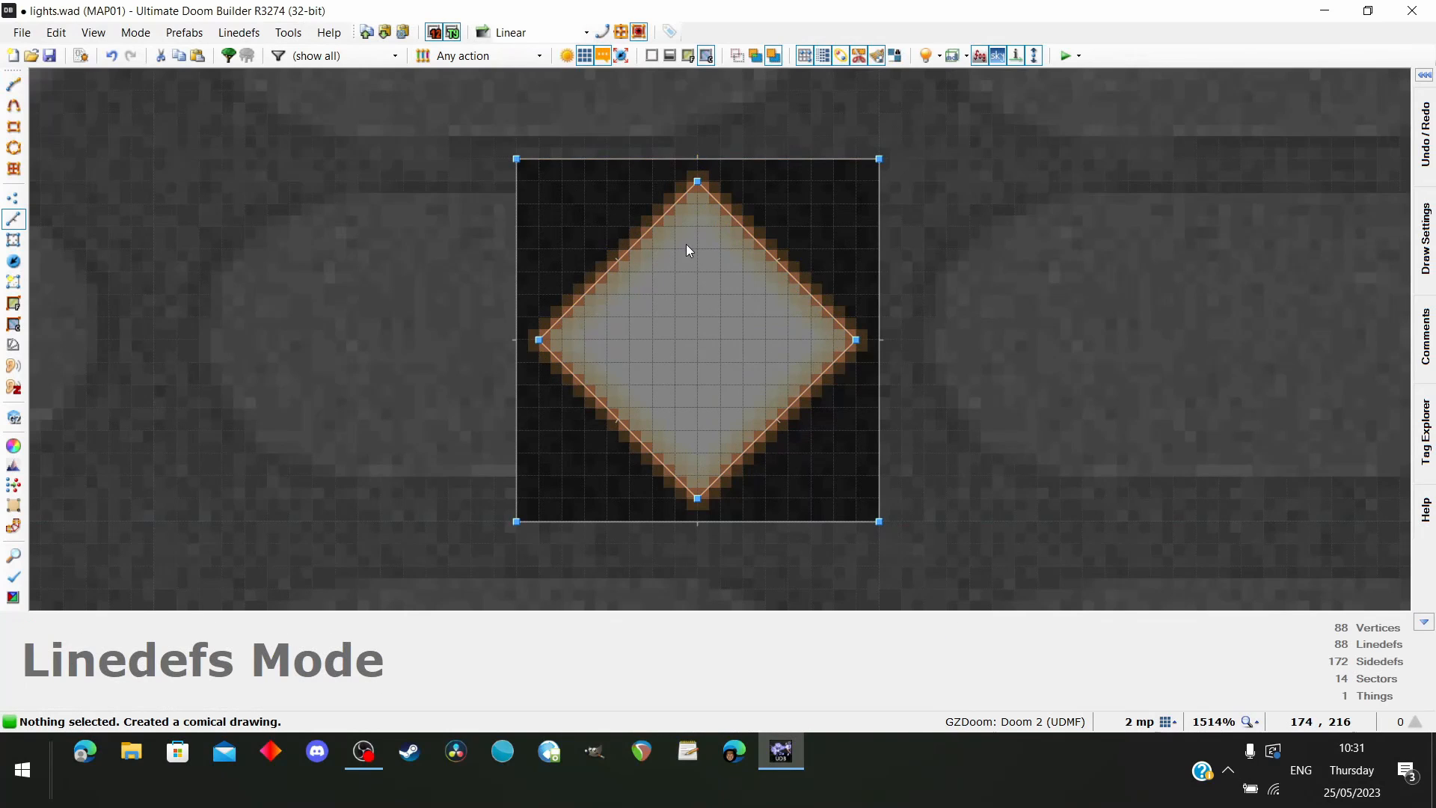
Try lowering the diamond sector's ceiling to 120 in the 3D view
key(w)
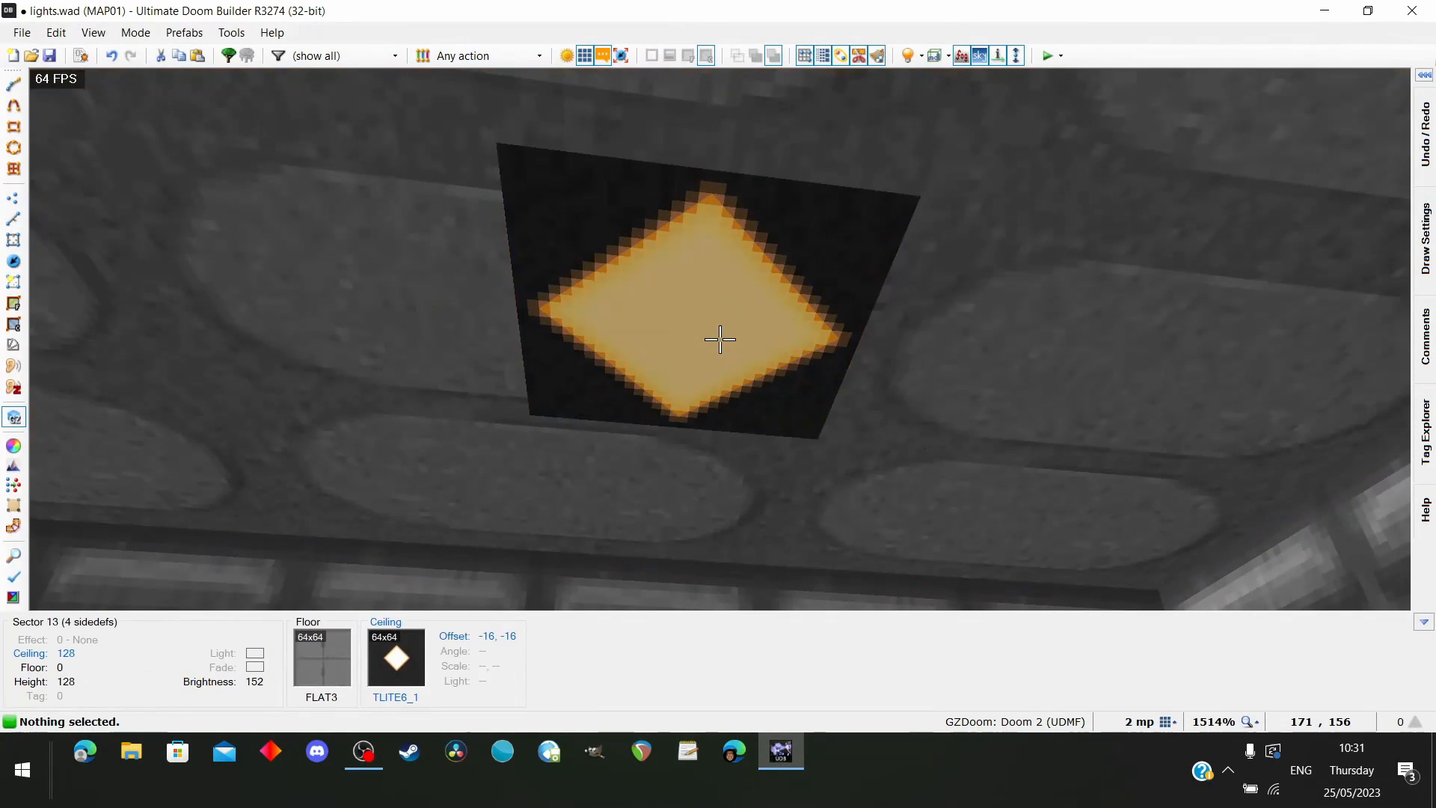
scroll(719, 339, down, 1)
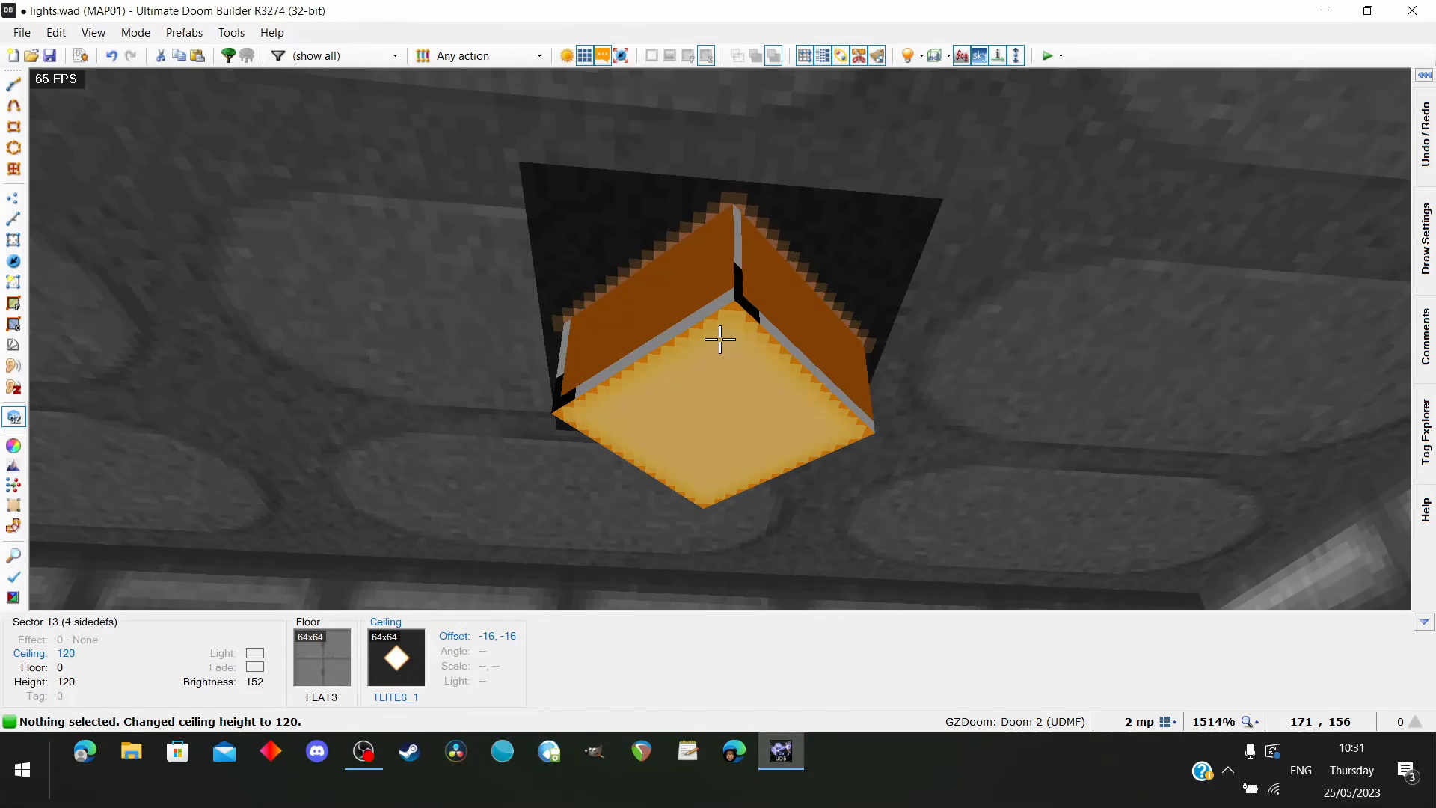
key(d)
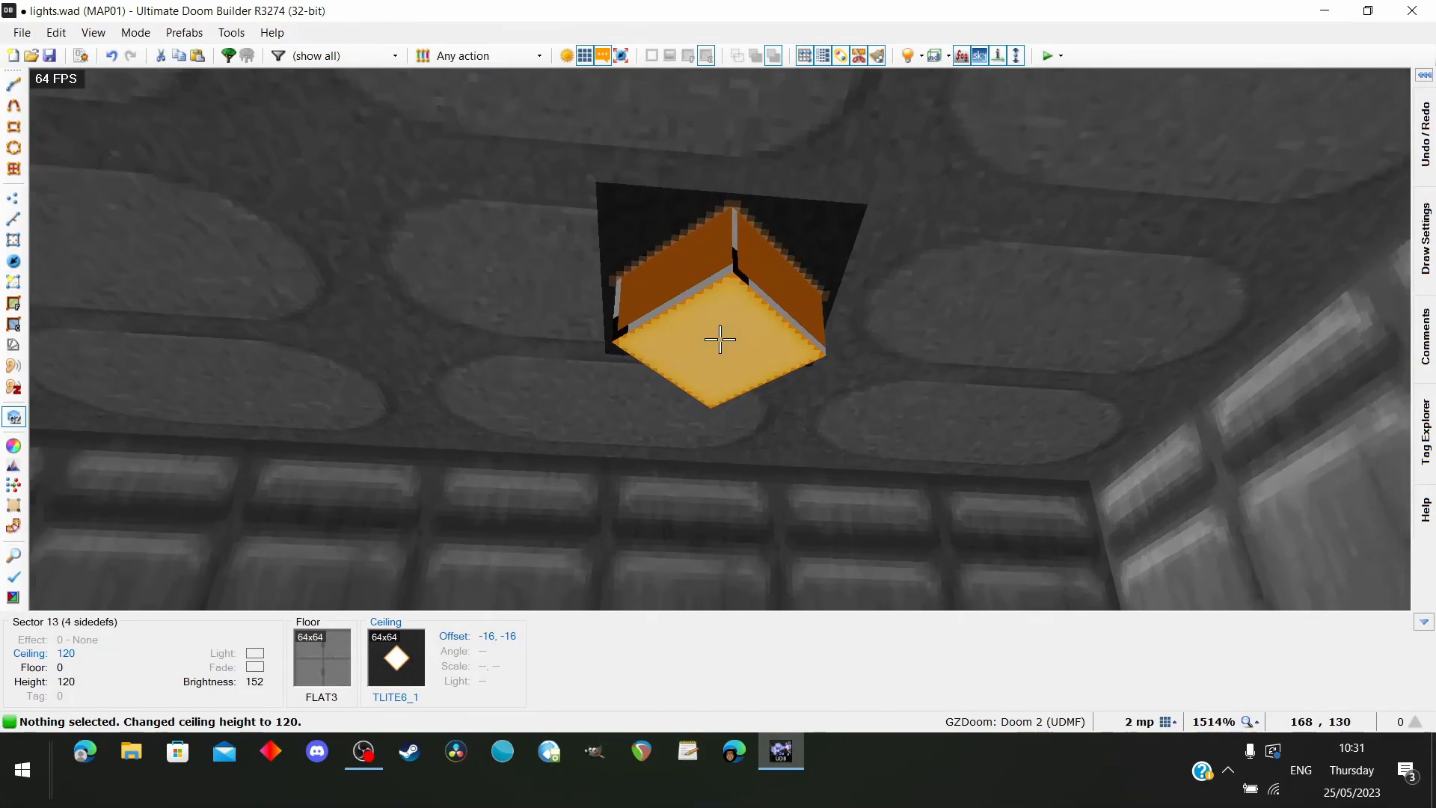
key(e)
scroll(720, 340, up, 1)
scroll(720, 339, down, 1)
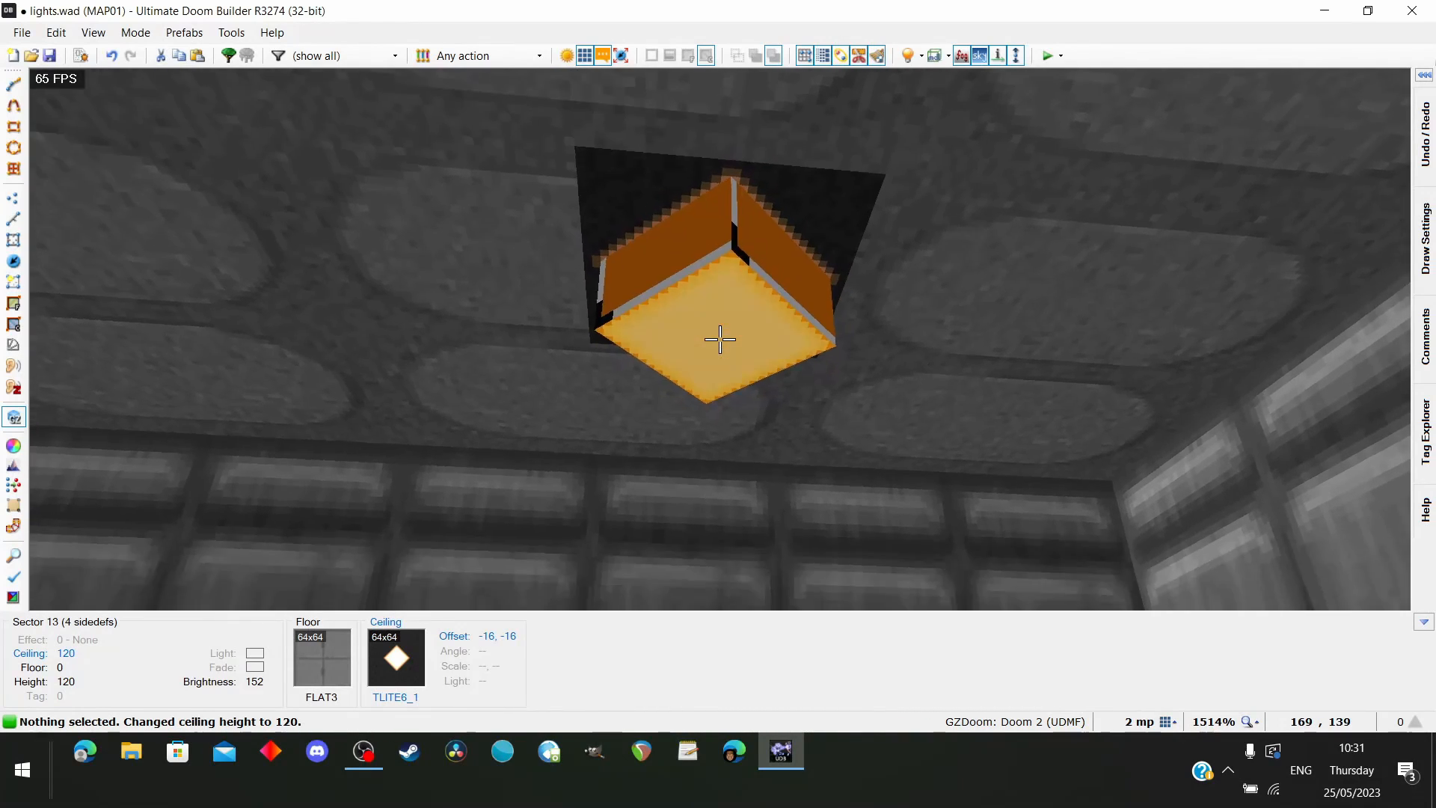
Try raising the diamond sector's ceiling to 136, return it to 128, and go back to the 2D map
key(d)
key(e)
scroll(720, 339, up, 2)
key(e)
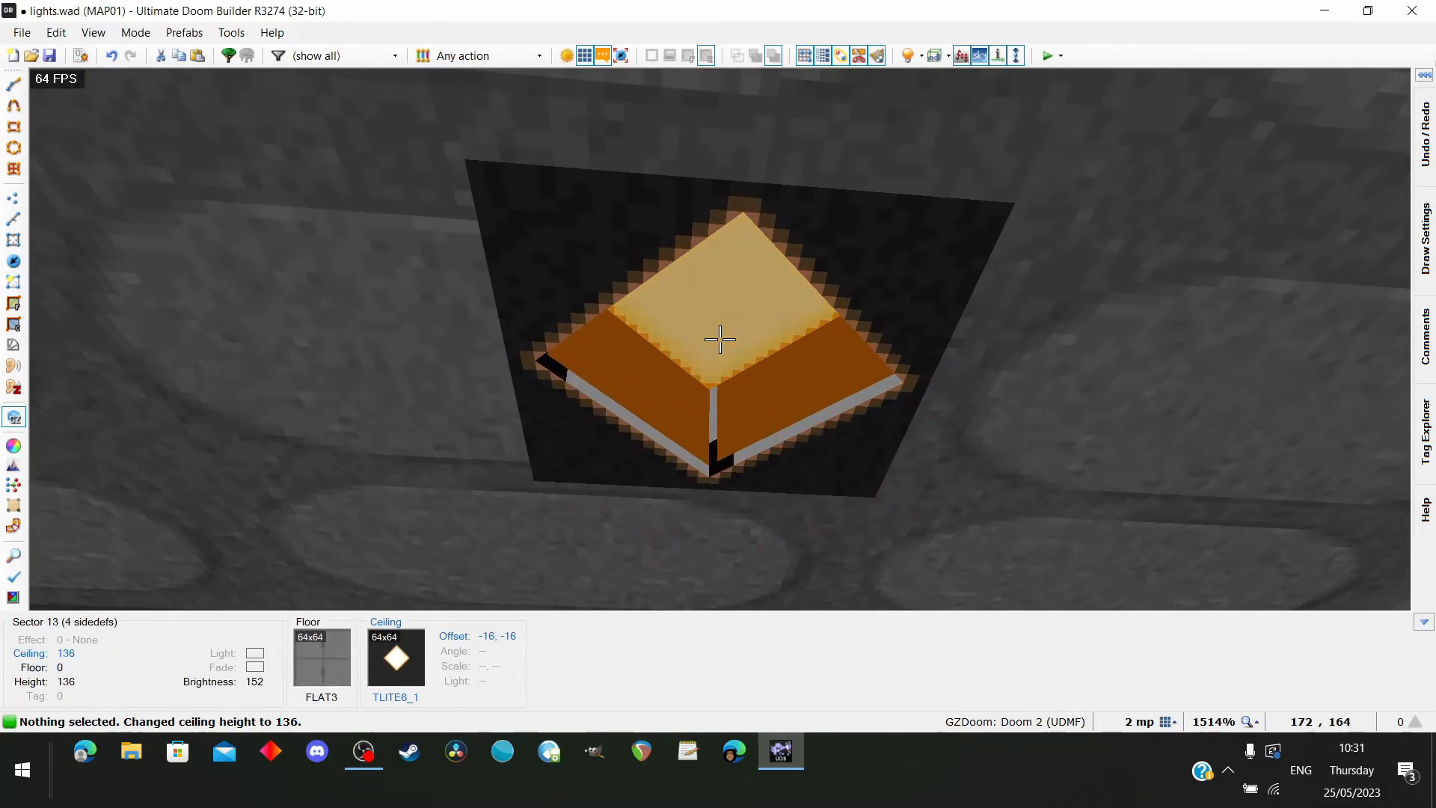
key(d)
key(e)
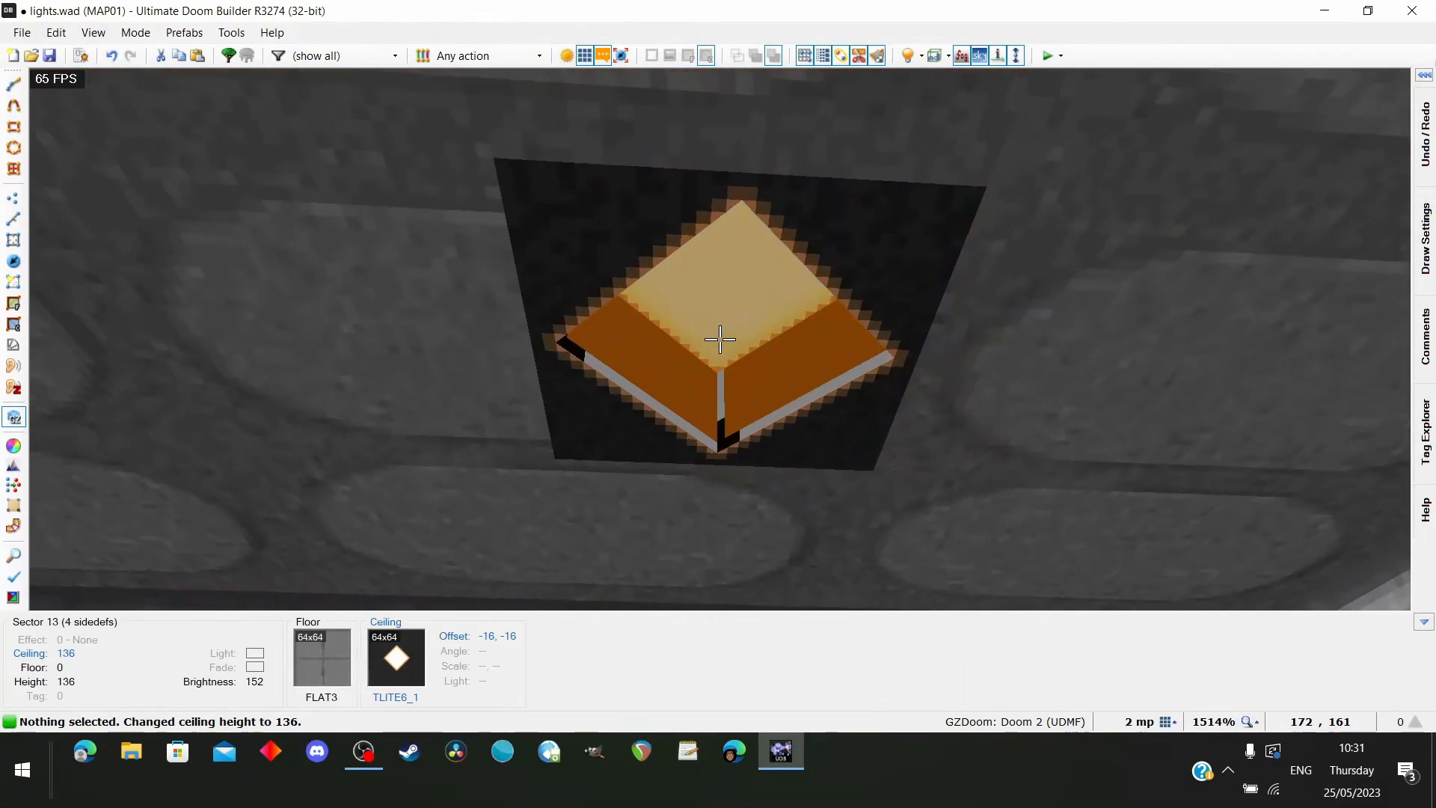
scroll(720, 340, down, 1)
key(d)
key(e)
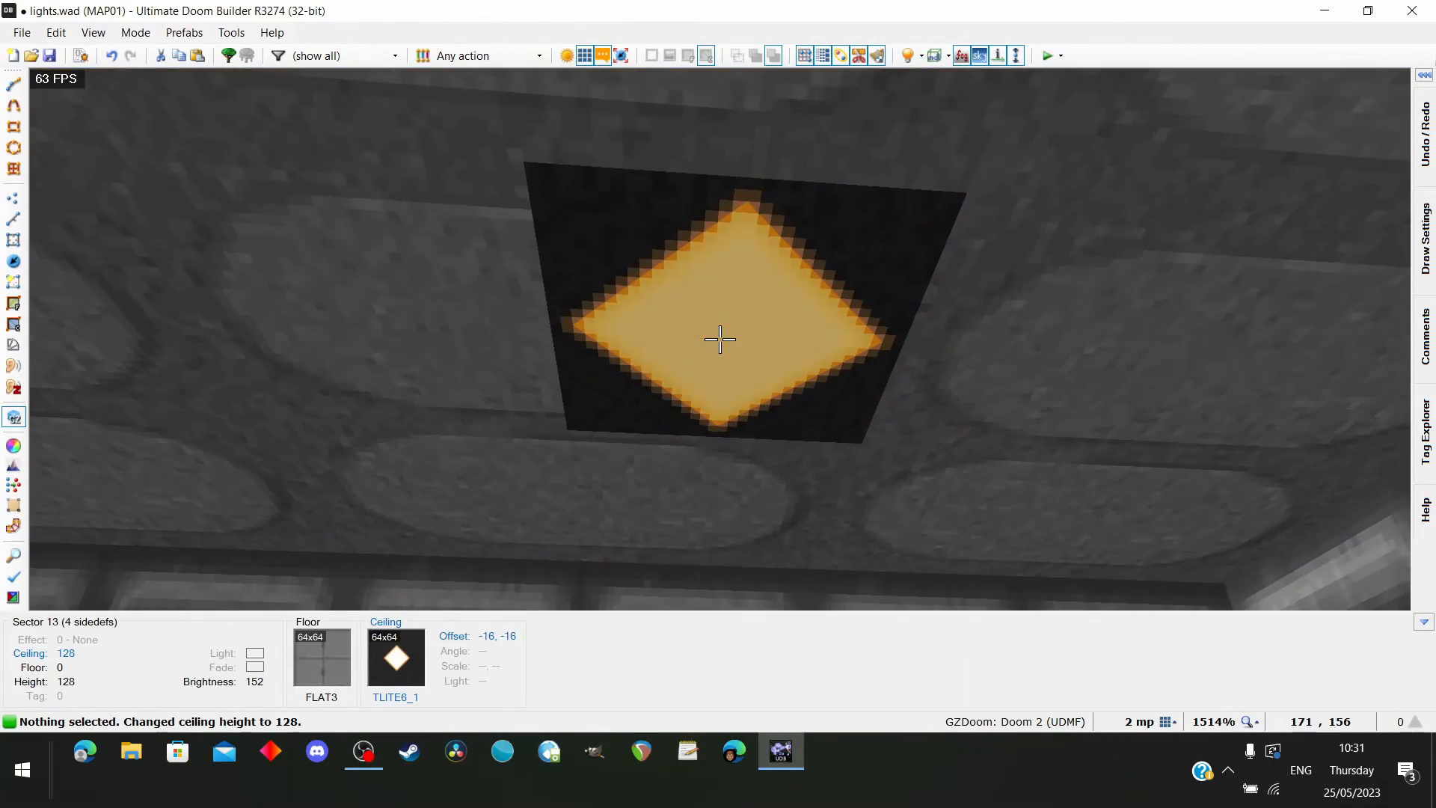
key(w)
scroll(720, 361, down, 8)
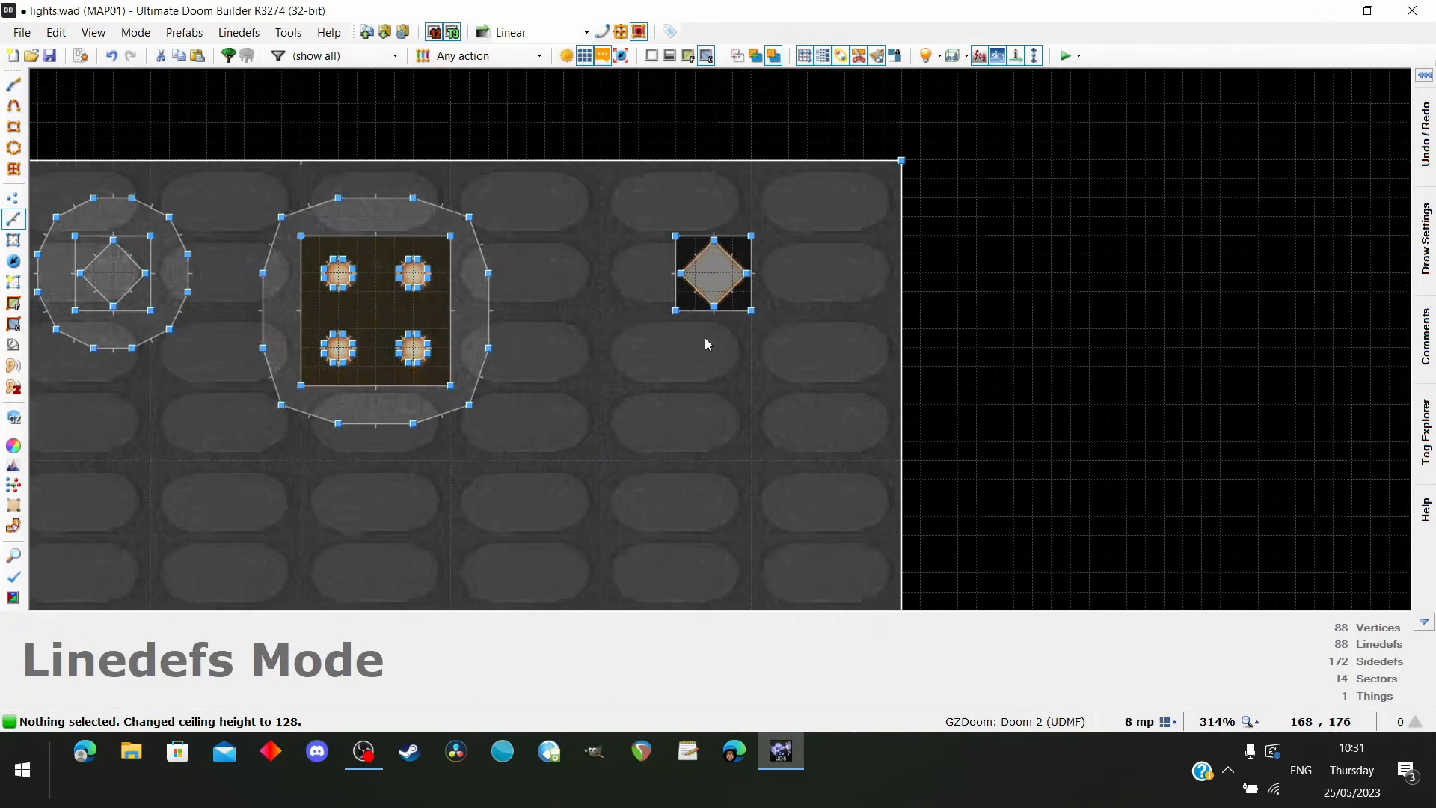
Inspect the front and back side properties of the diamond's northeast linedef, and close them without changes
scroll(705, 340, up, 1)
scroll(724, 299, up, 6)
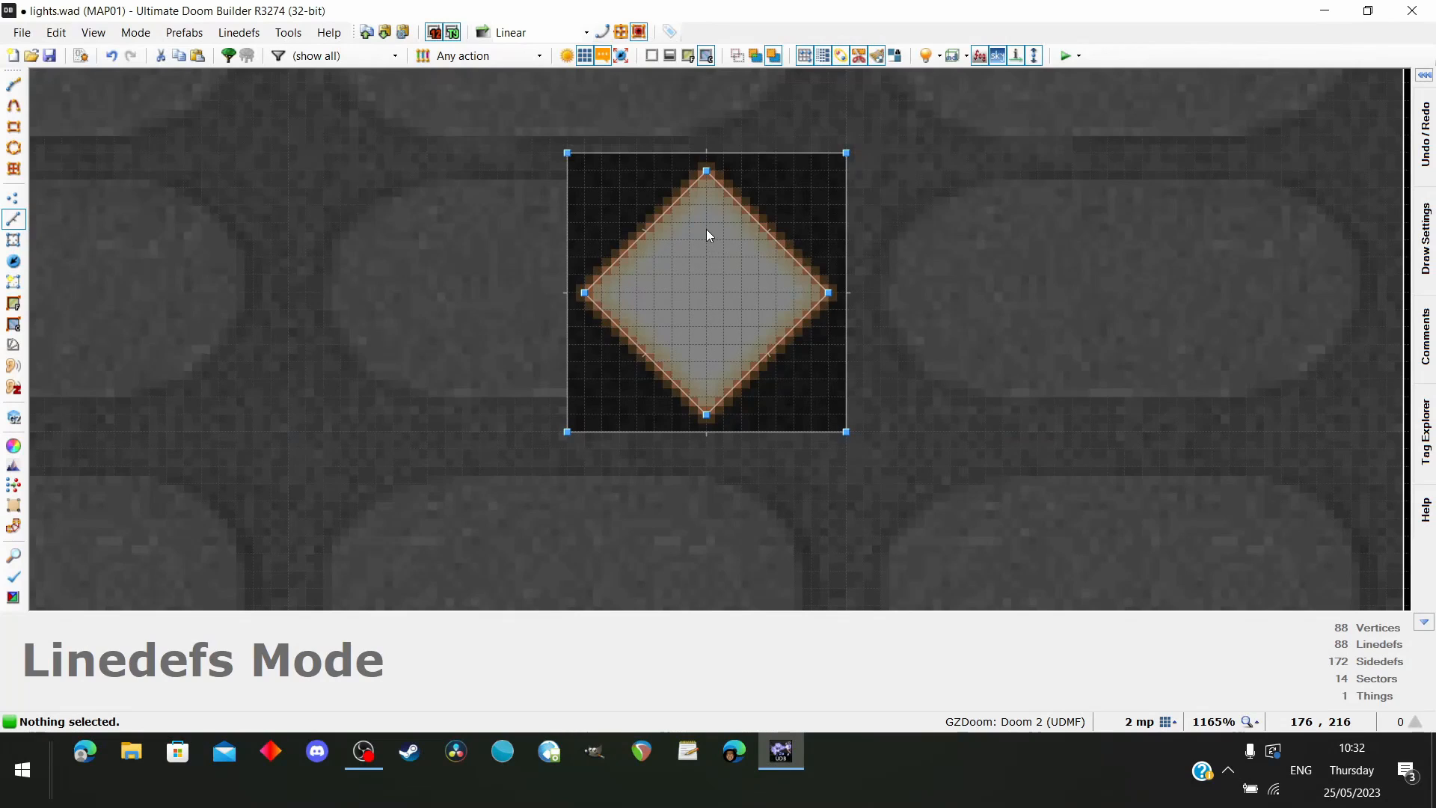
scroll(706, 229, up, 2)
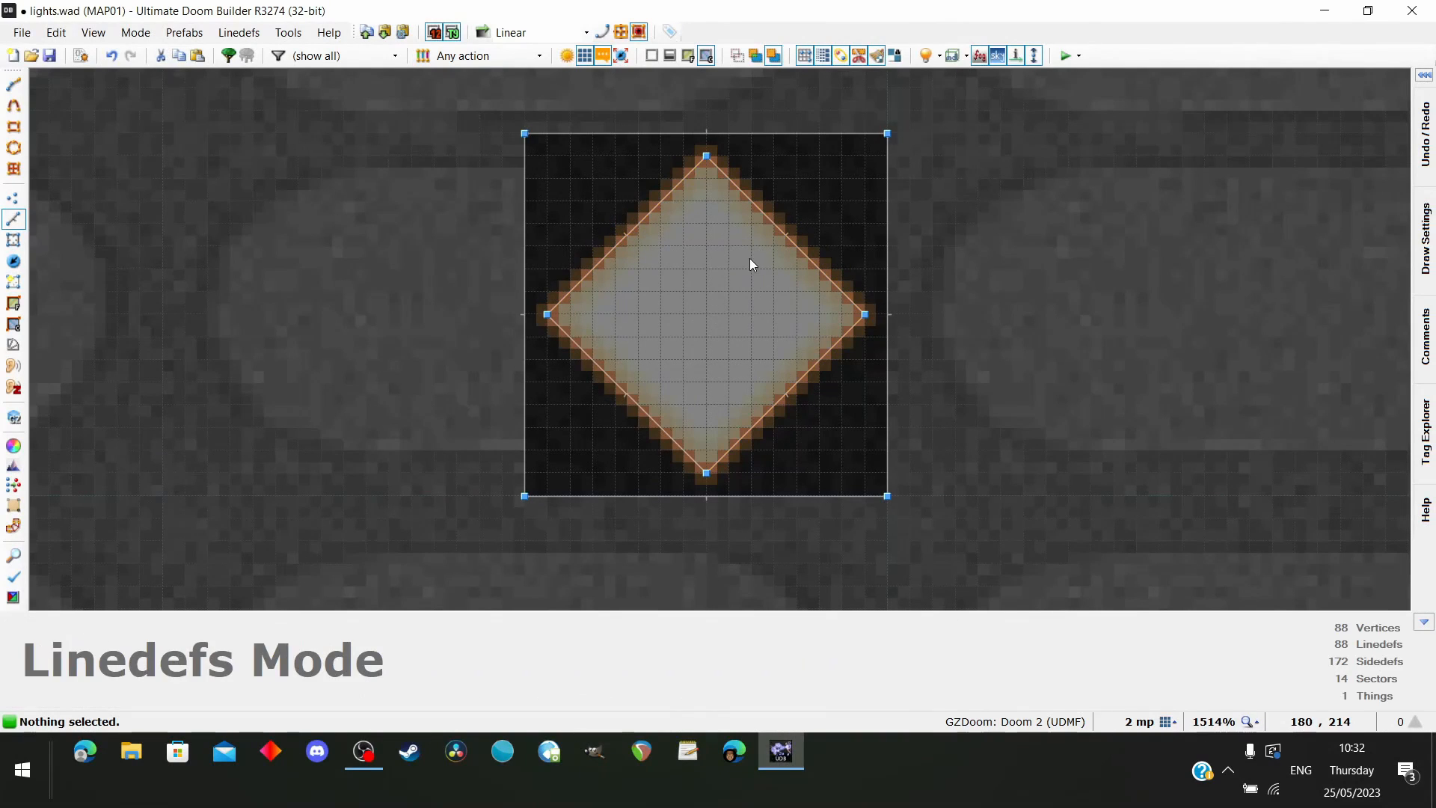
click(784, 235)
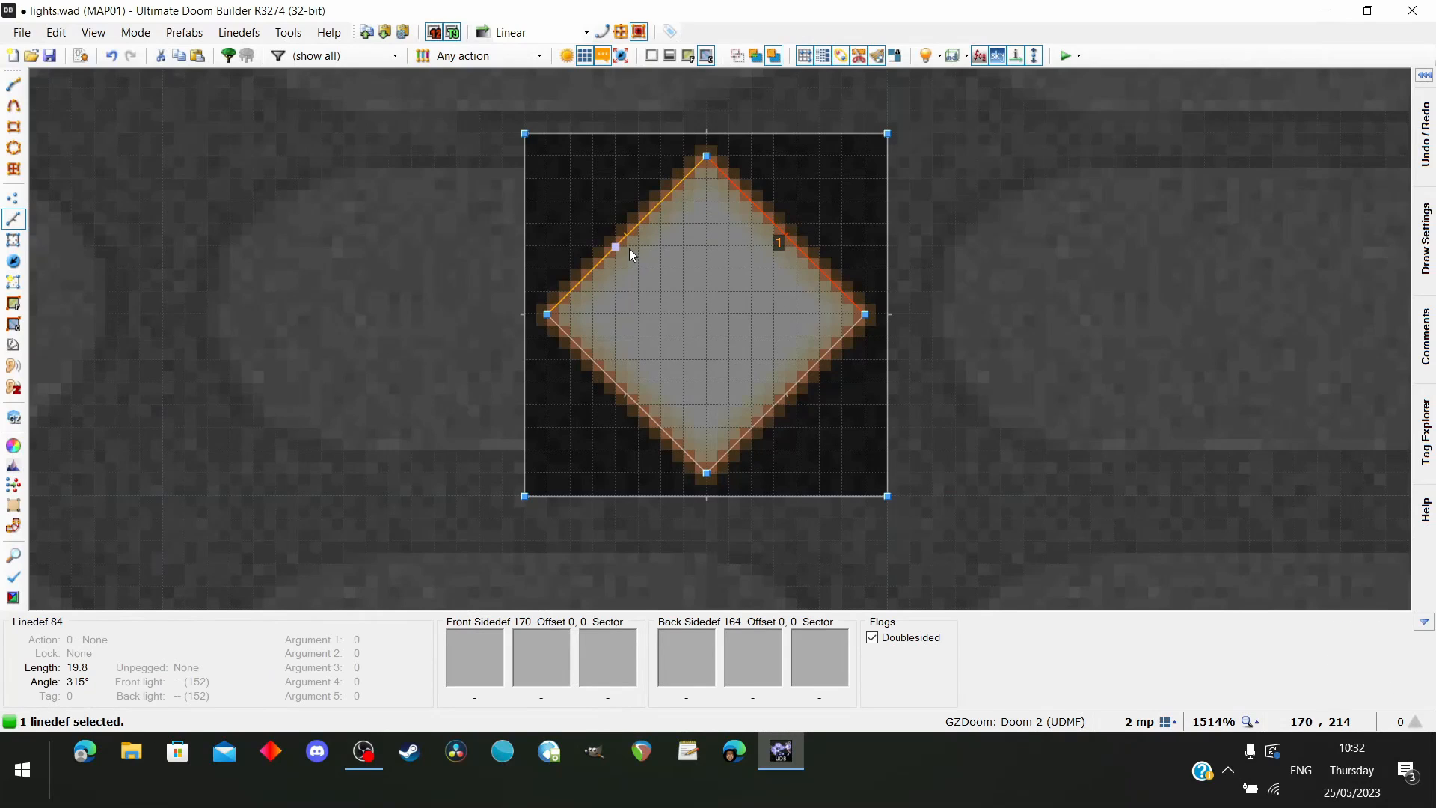
right_click(771, 227)
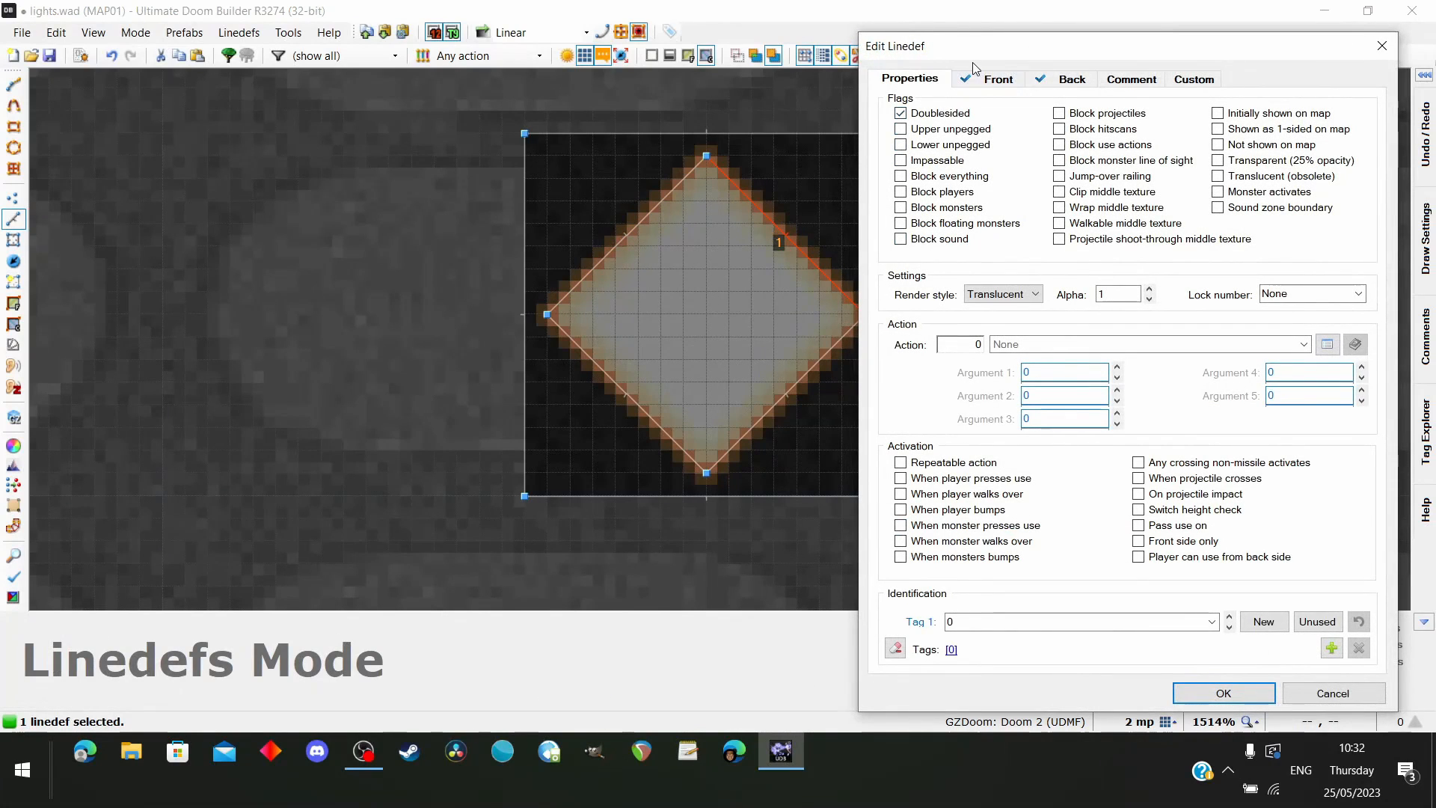
click(997, 79)
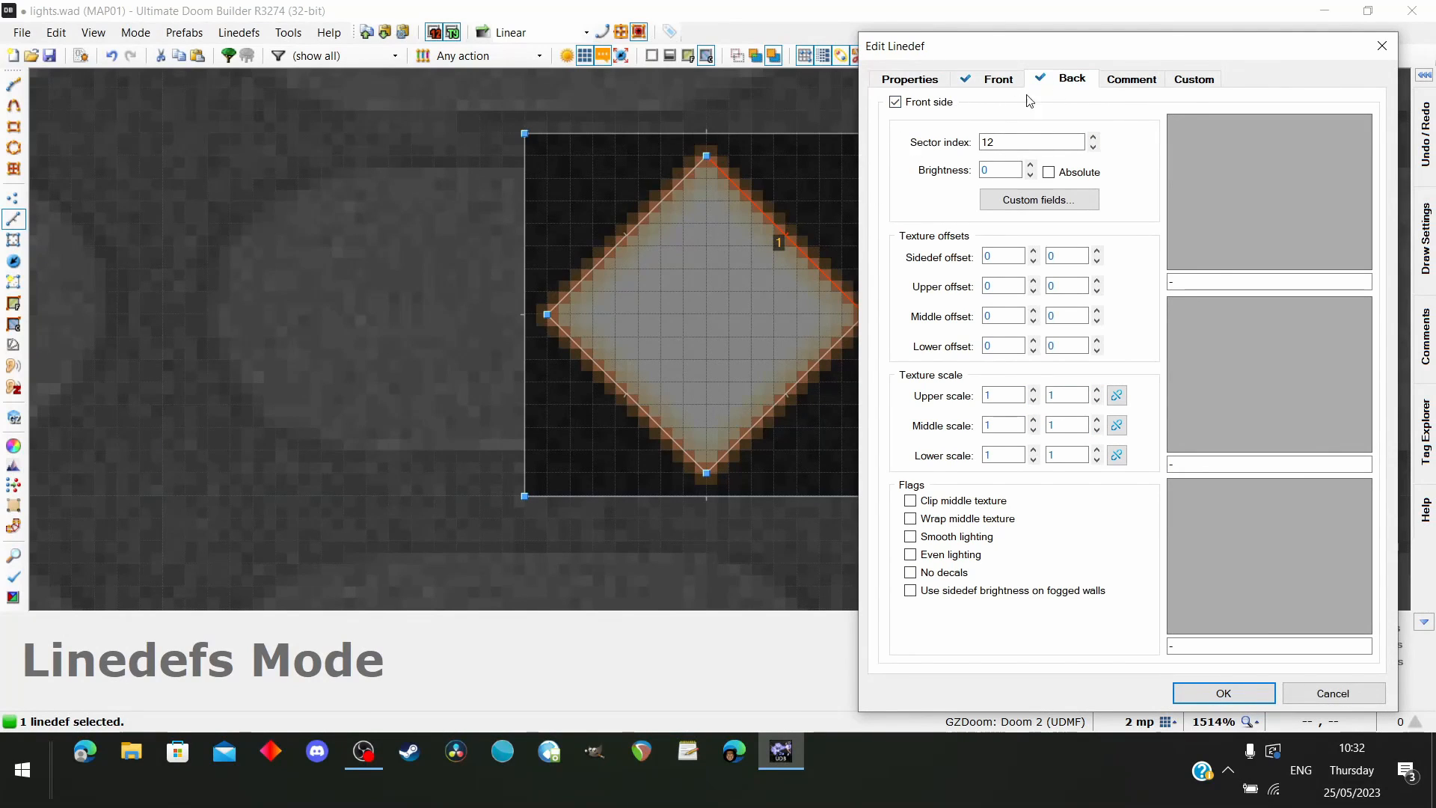
key(Escape)
Select all four linedefs of the diamond, flip their direction, and flip them back to face as before
click(630, 233)
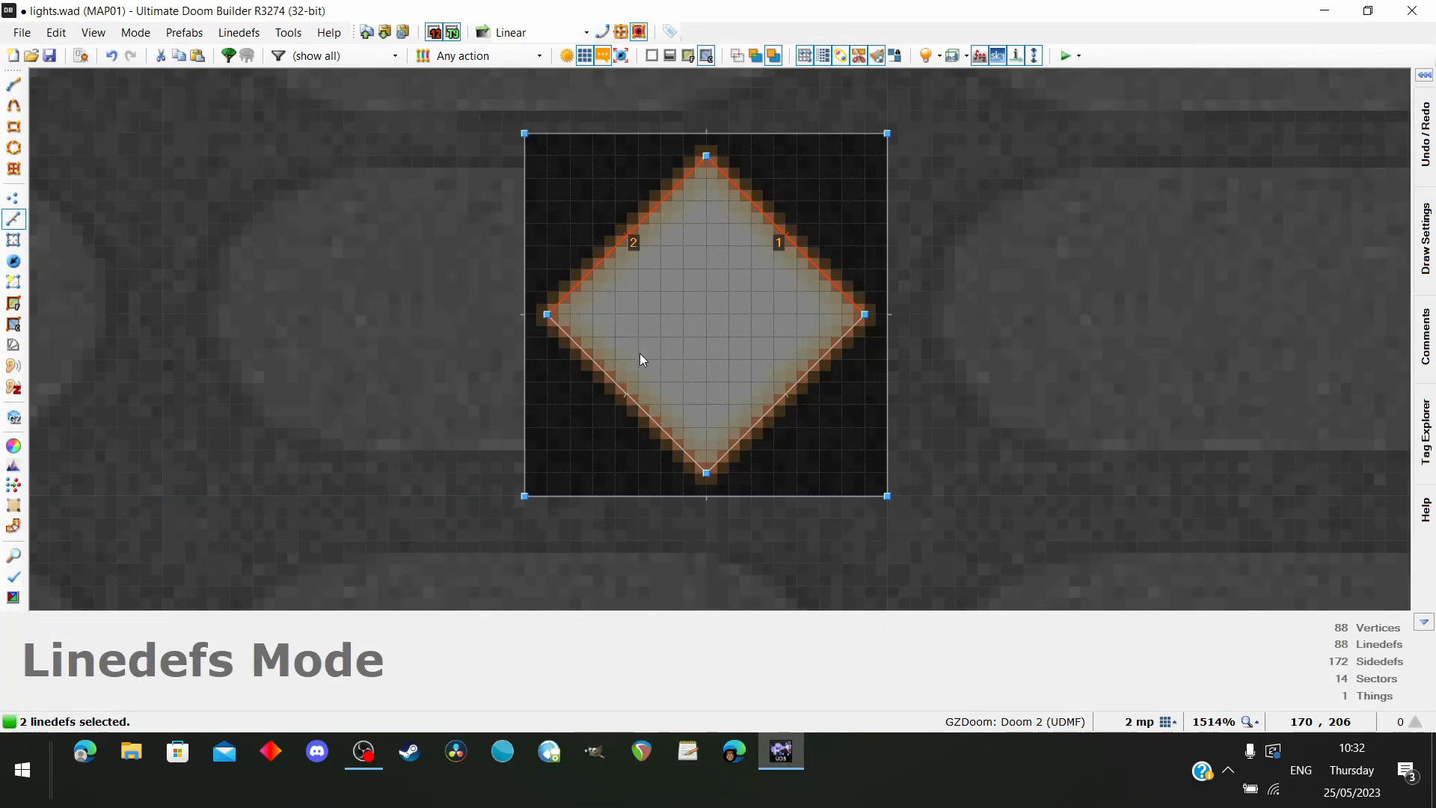
click(636, 374)
click(756, 416)
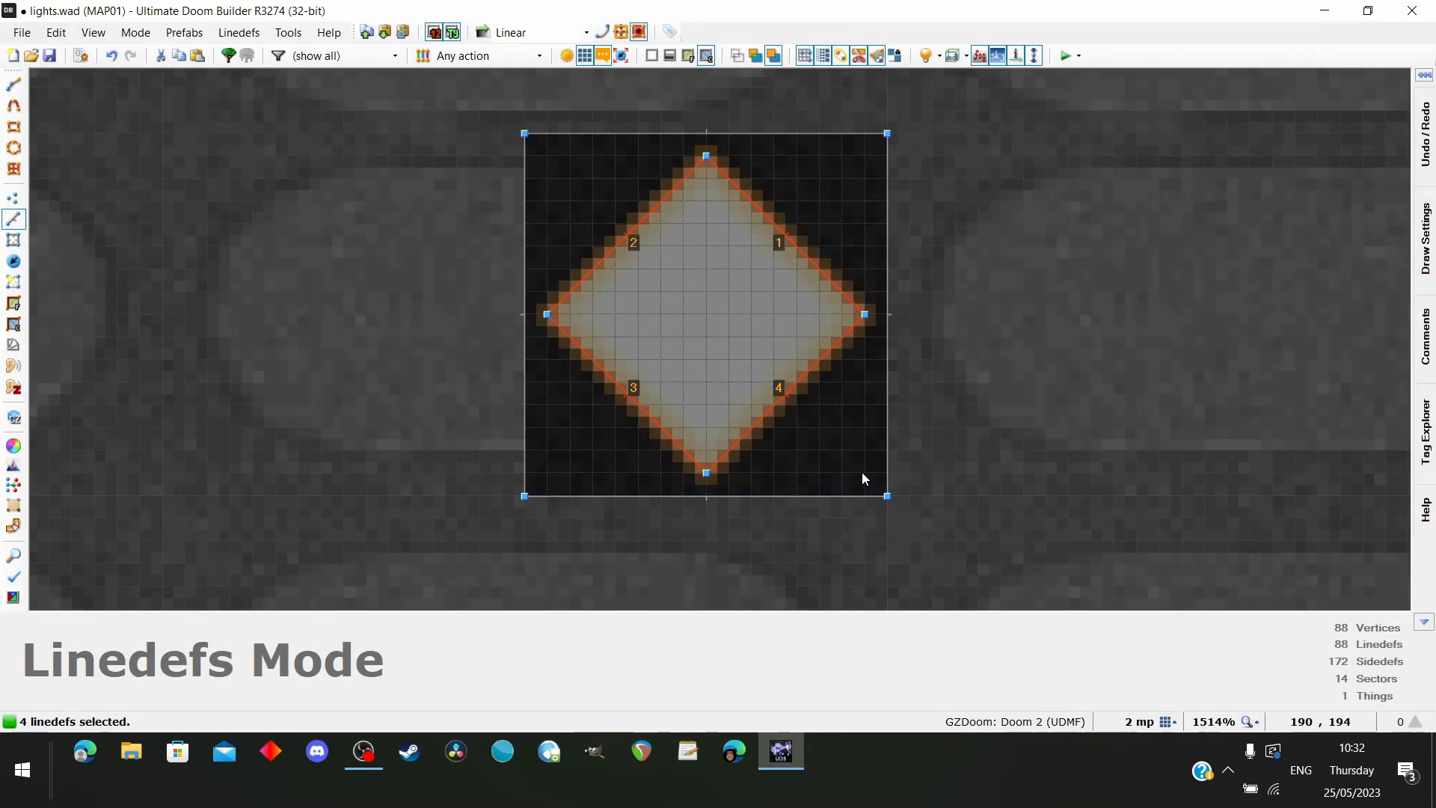
key(f)
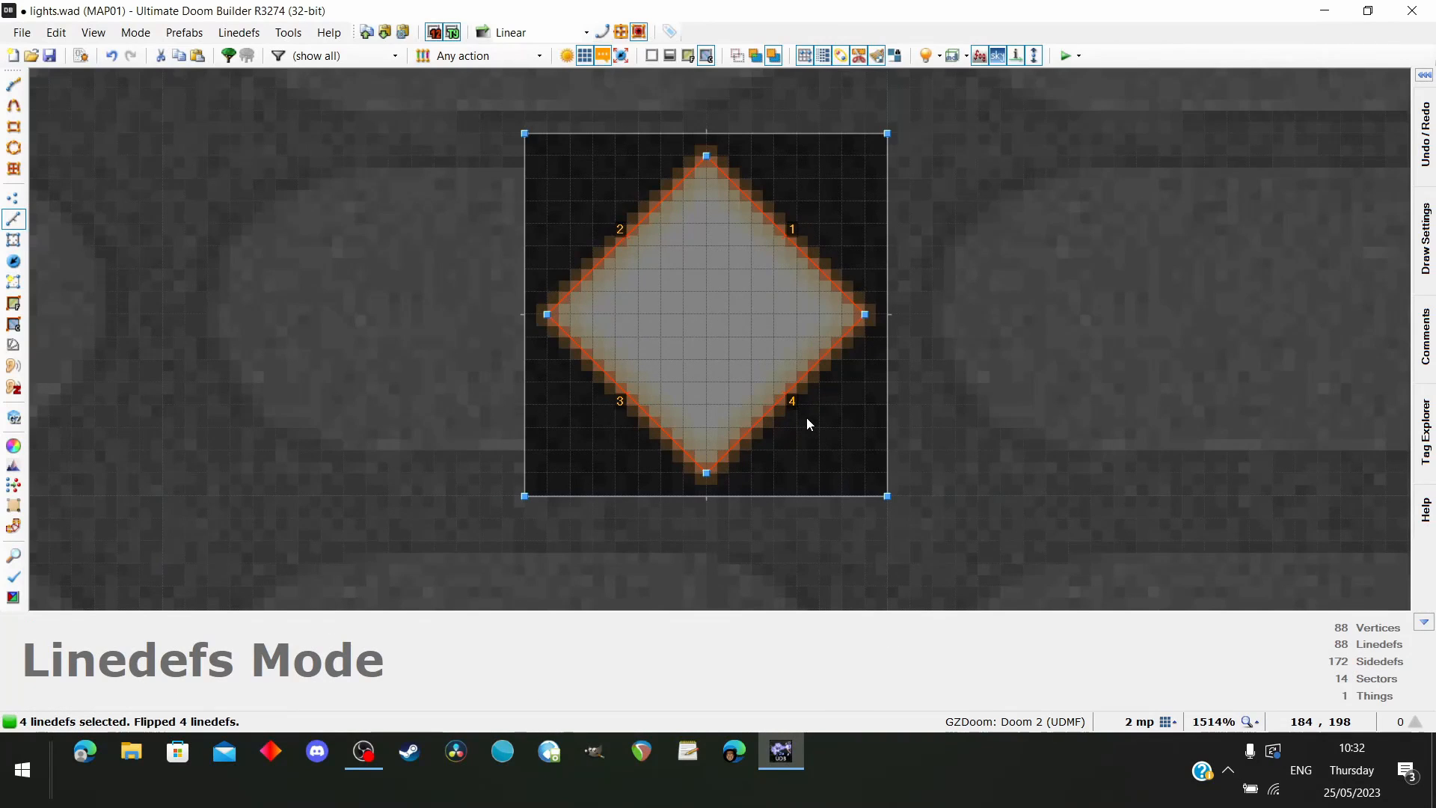
key(f)
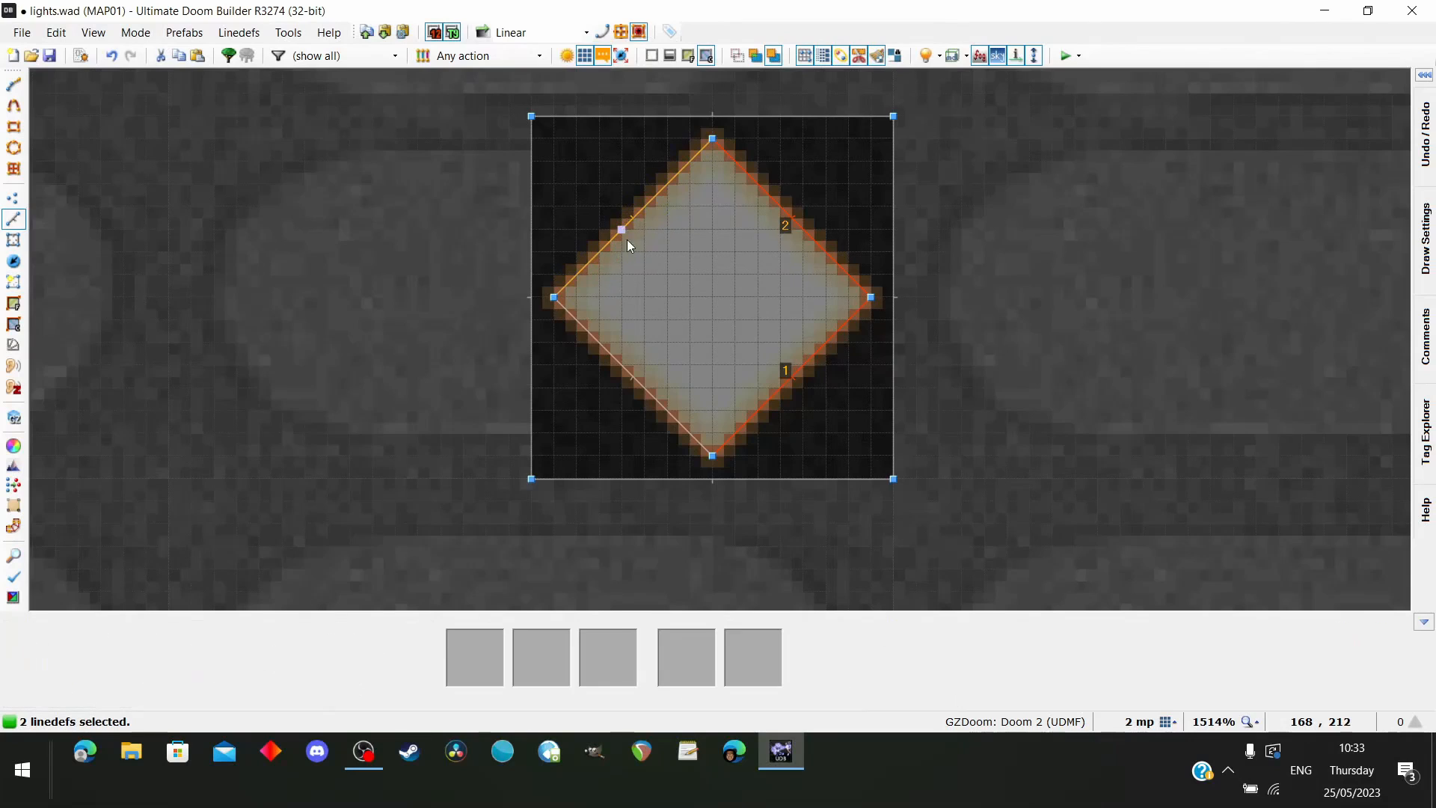
Select all four diamond linedefs and assign the SHAWN2 texture from the Silver set as their back side's middle texture
click(627, 238)
click(644, 366)
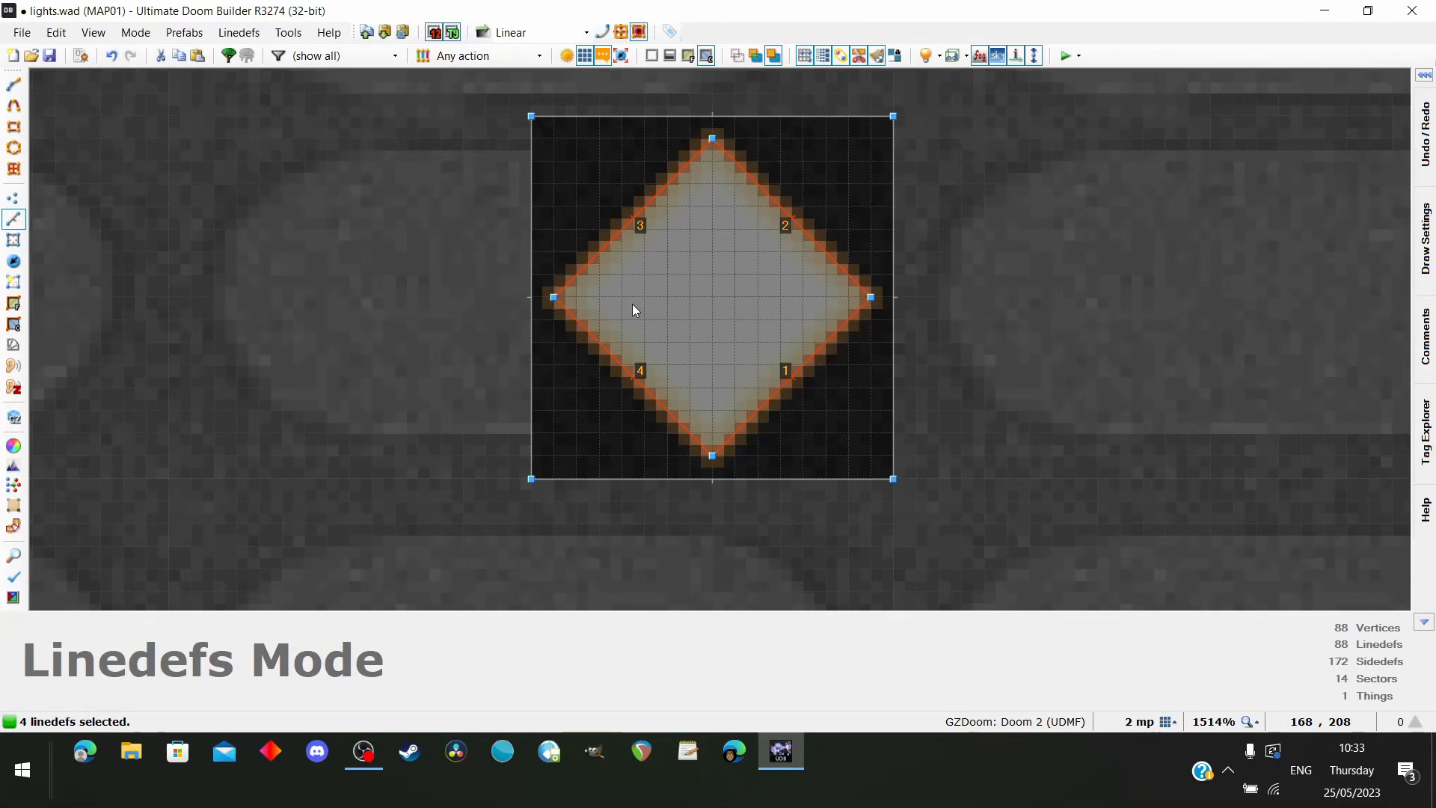
right_click(801, 240)
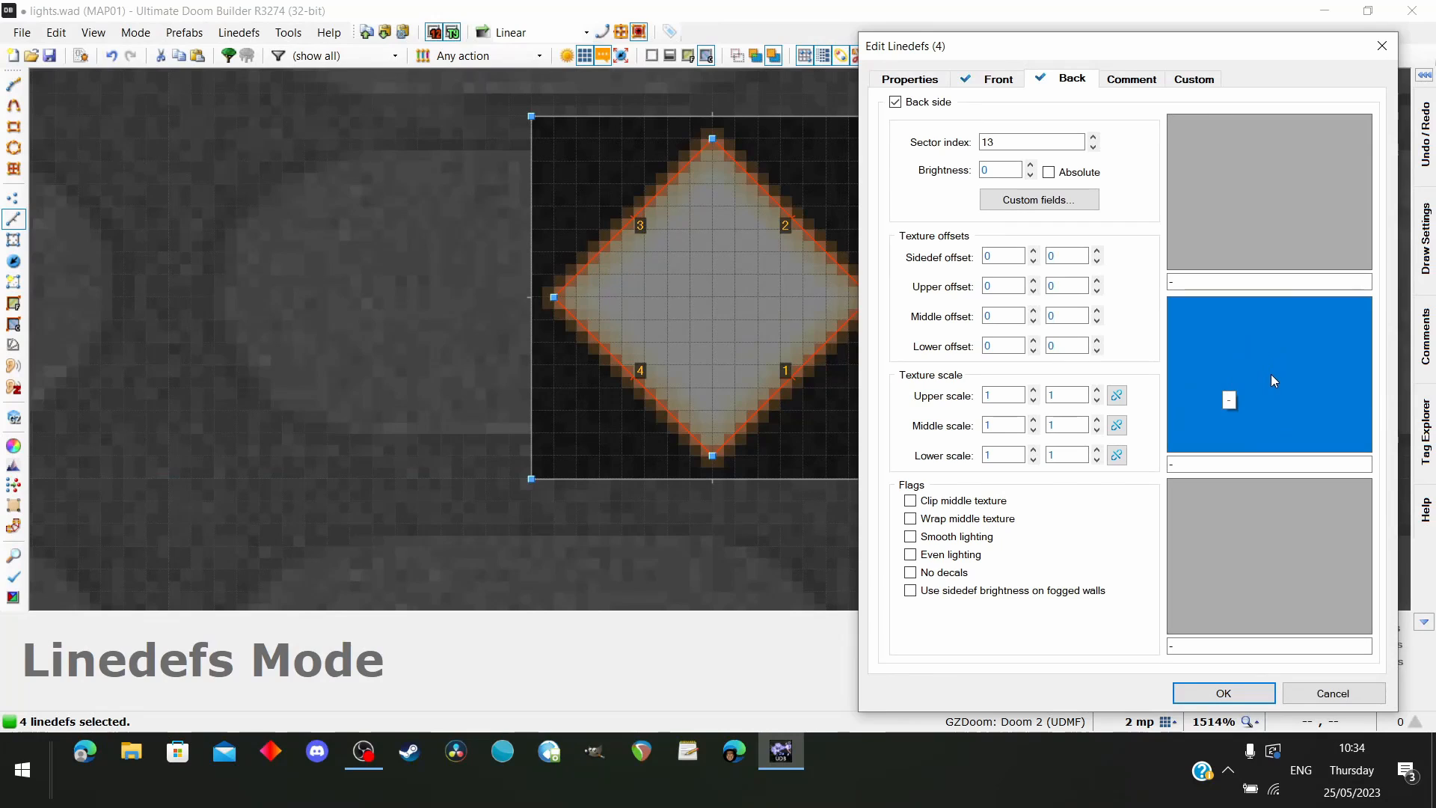
click(1275, 380)
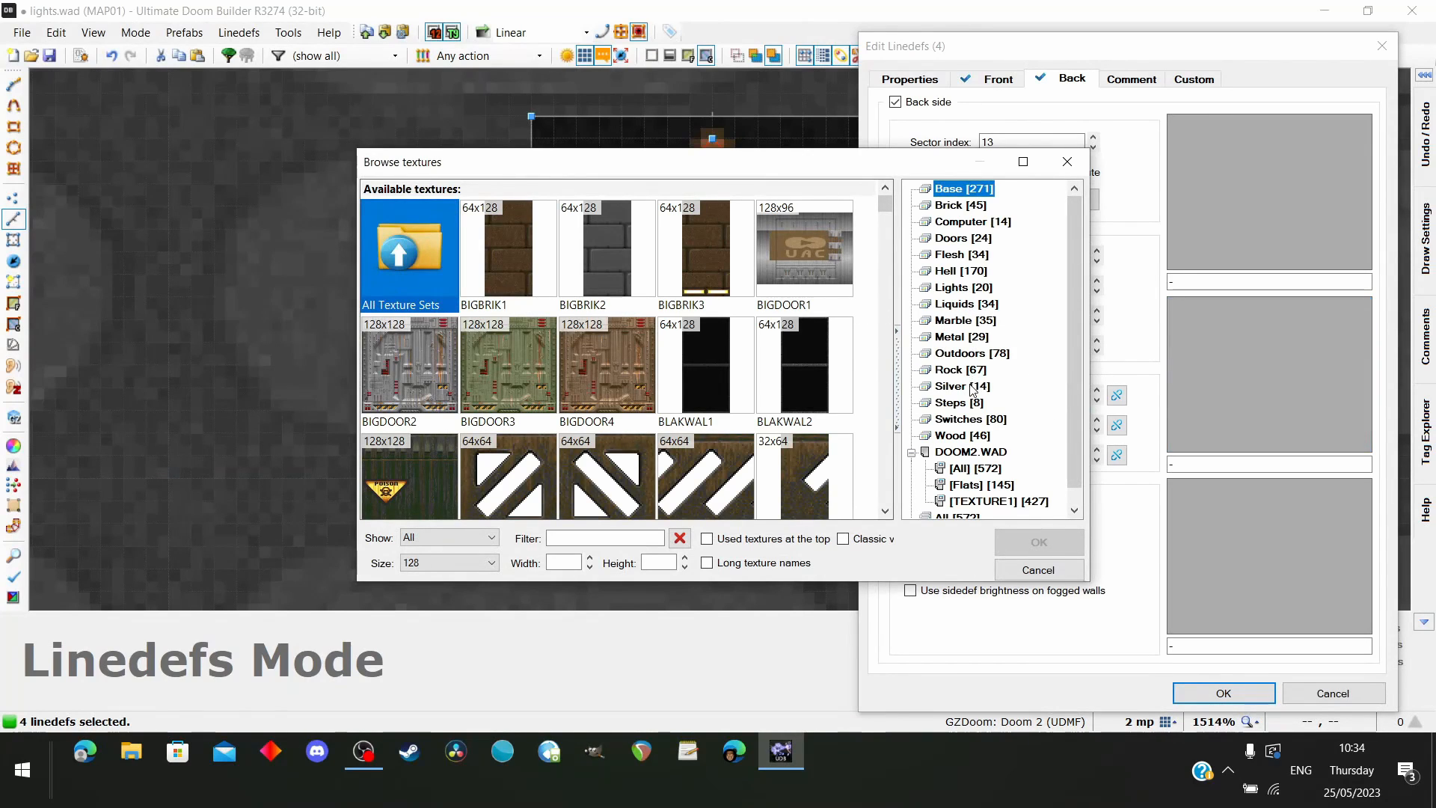
click(964, 386)
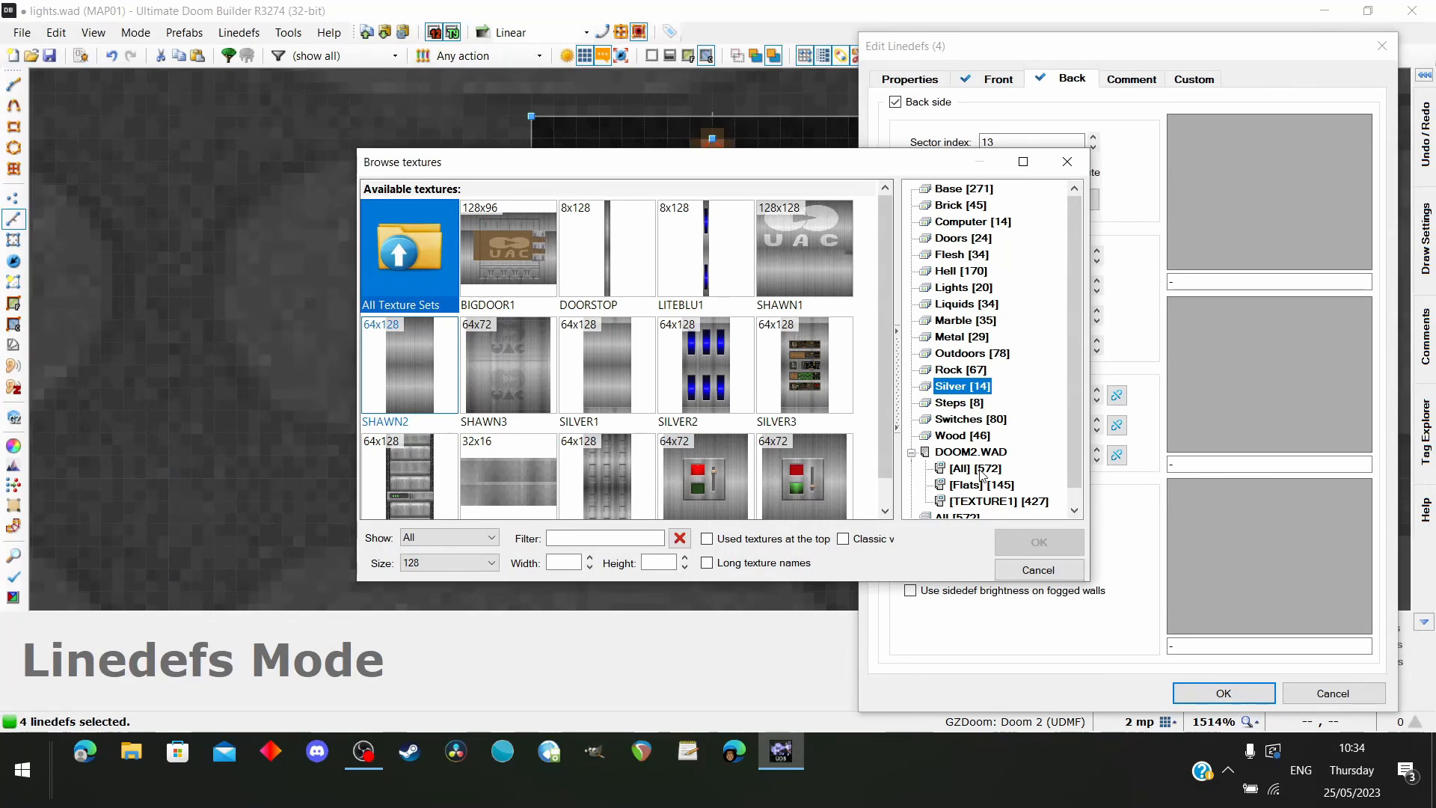
scroll(970, 460, down, 1)
scroll(989, 400, up, 1)
click(416, 377)
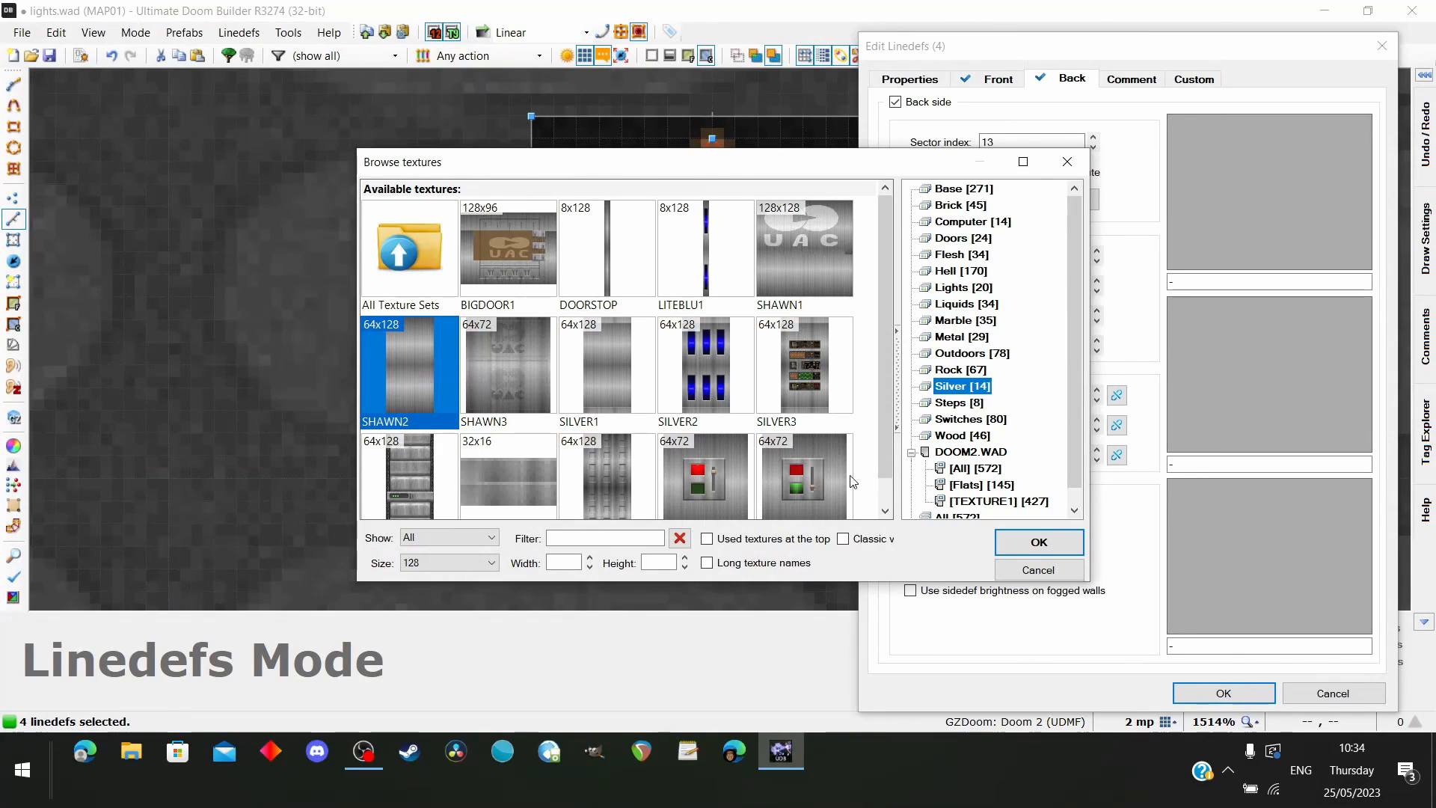
click(1003, 542)
click(996, 84)
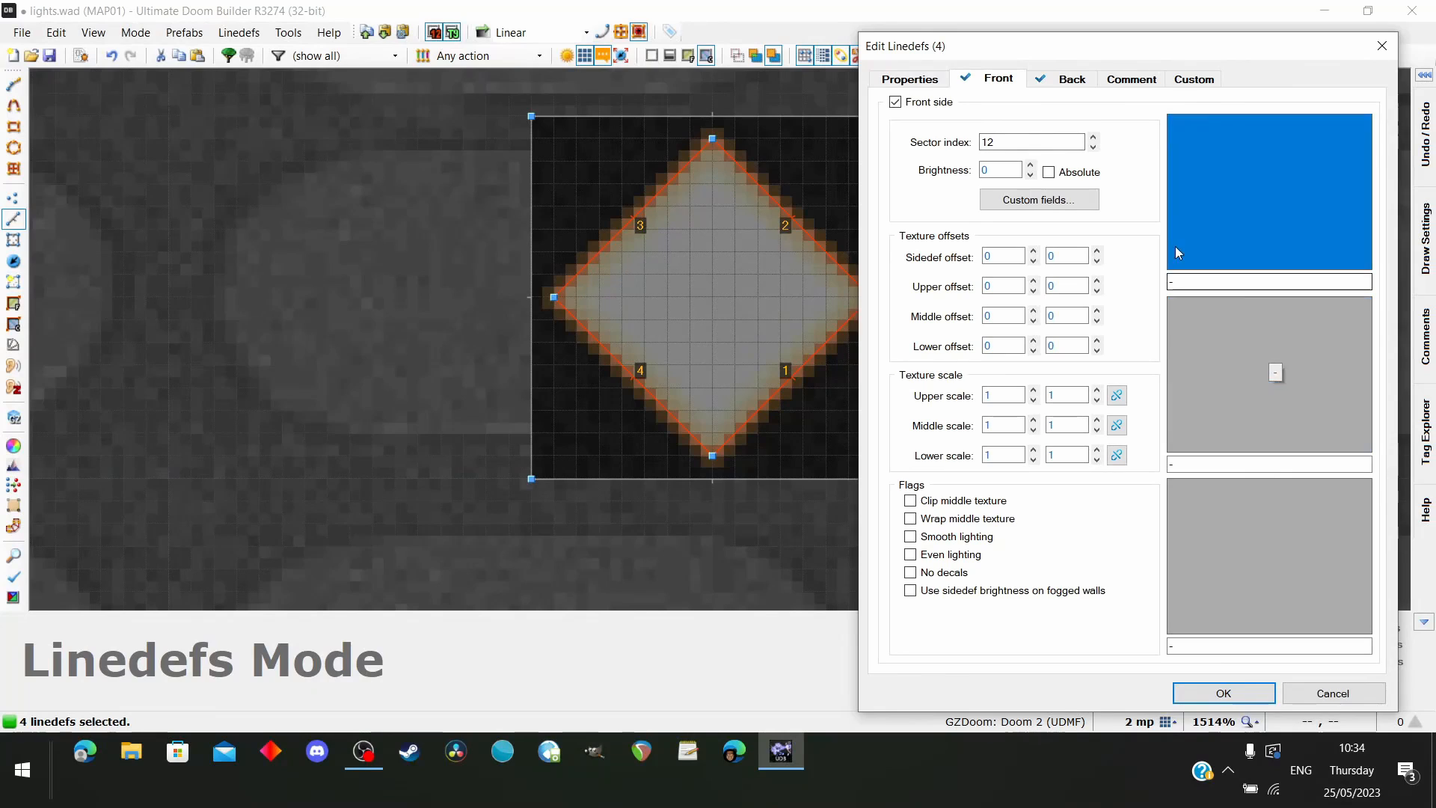
click(1066, 79)
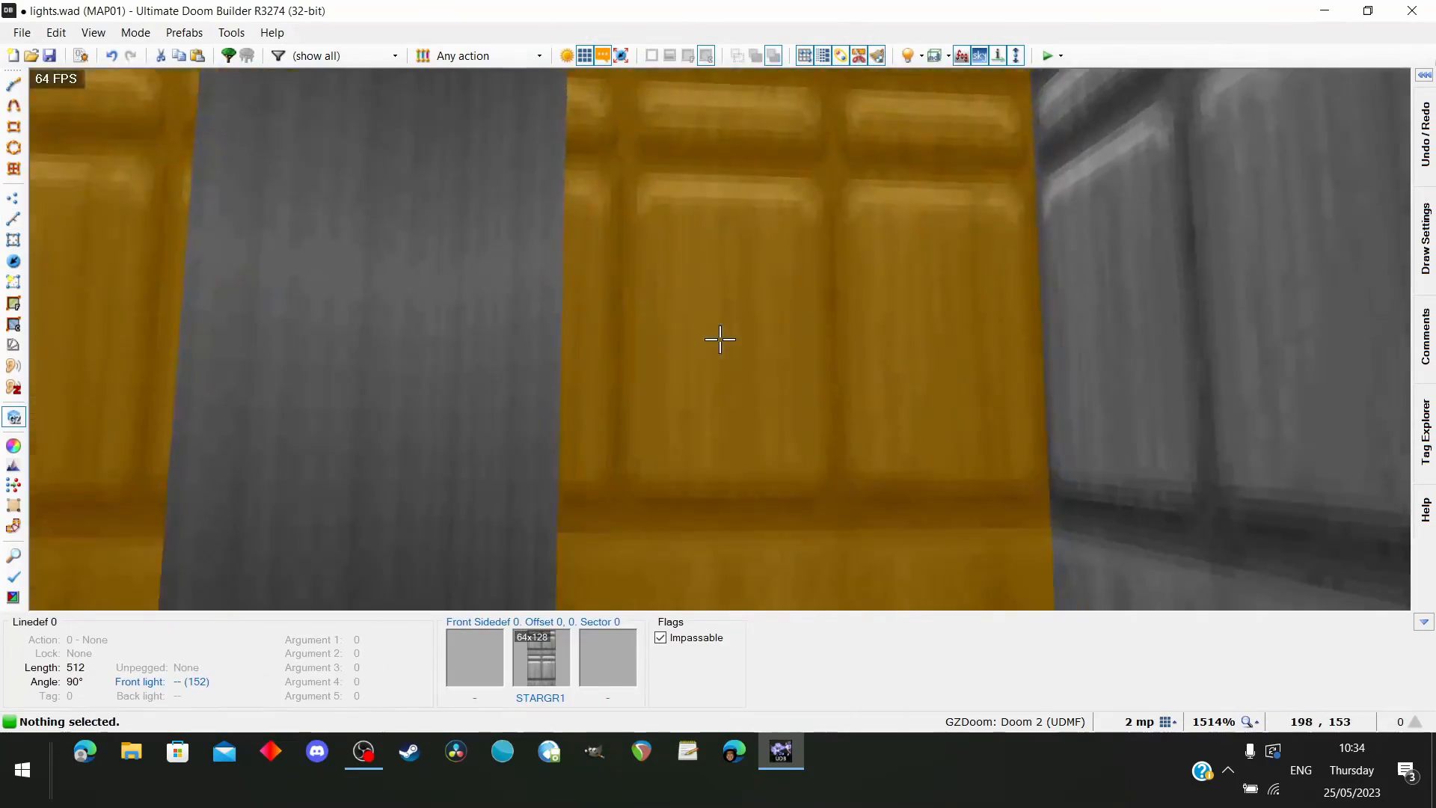
Apply the linedef changes and examine the SHAWN2 column under the new ceiling light from several distances in the 3D view
key(s)
key(w)
key(s)
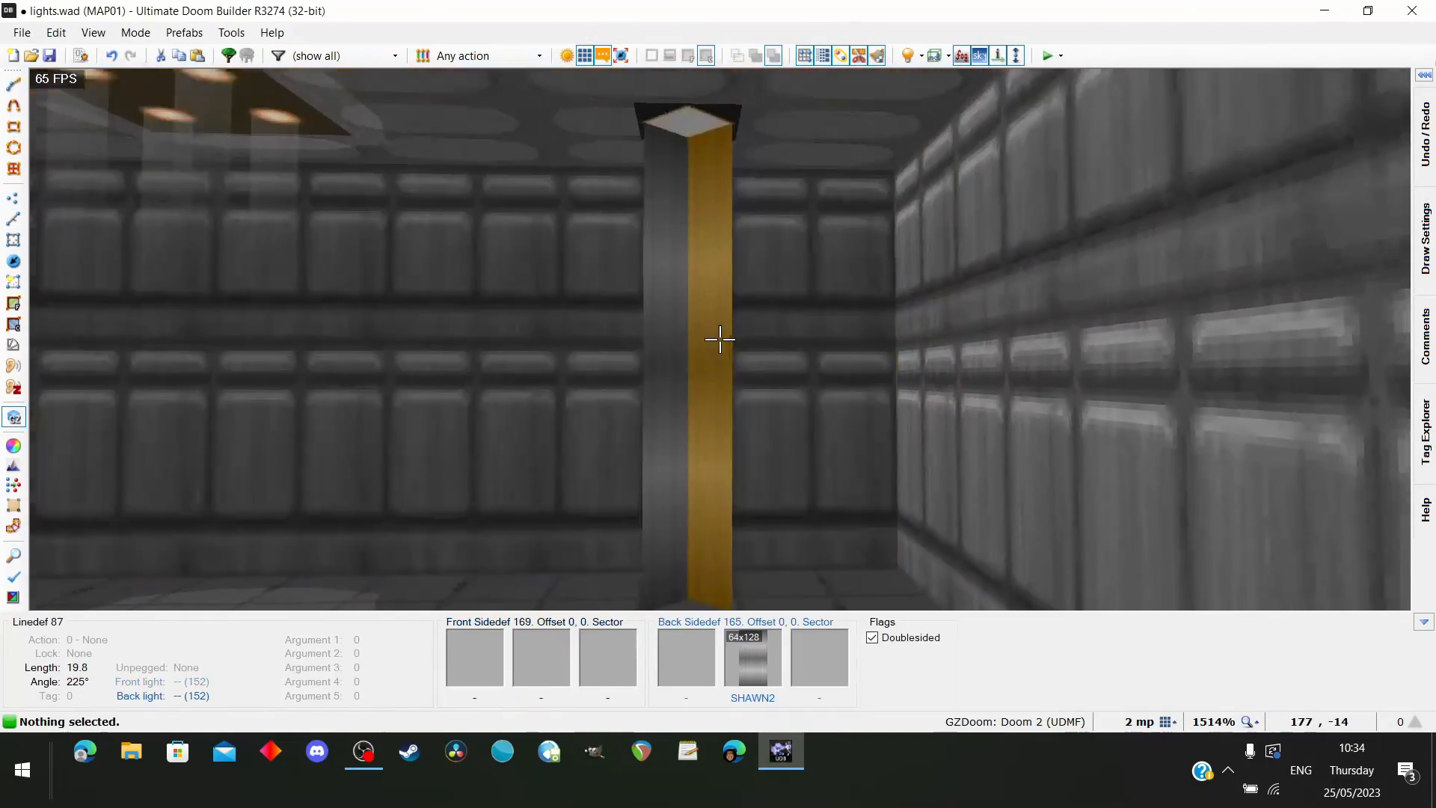
key(s)
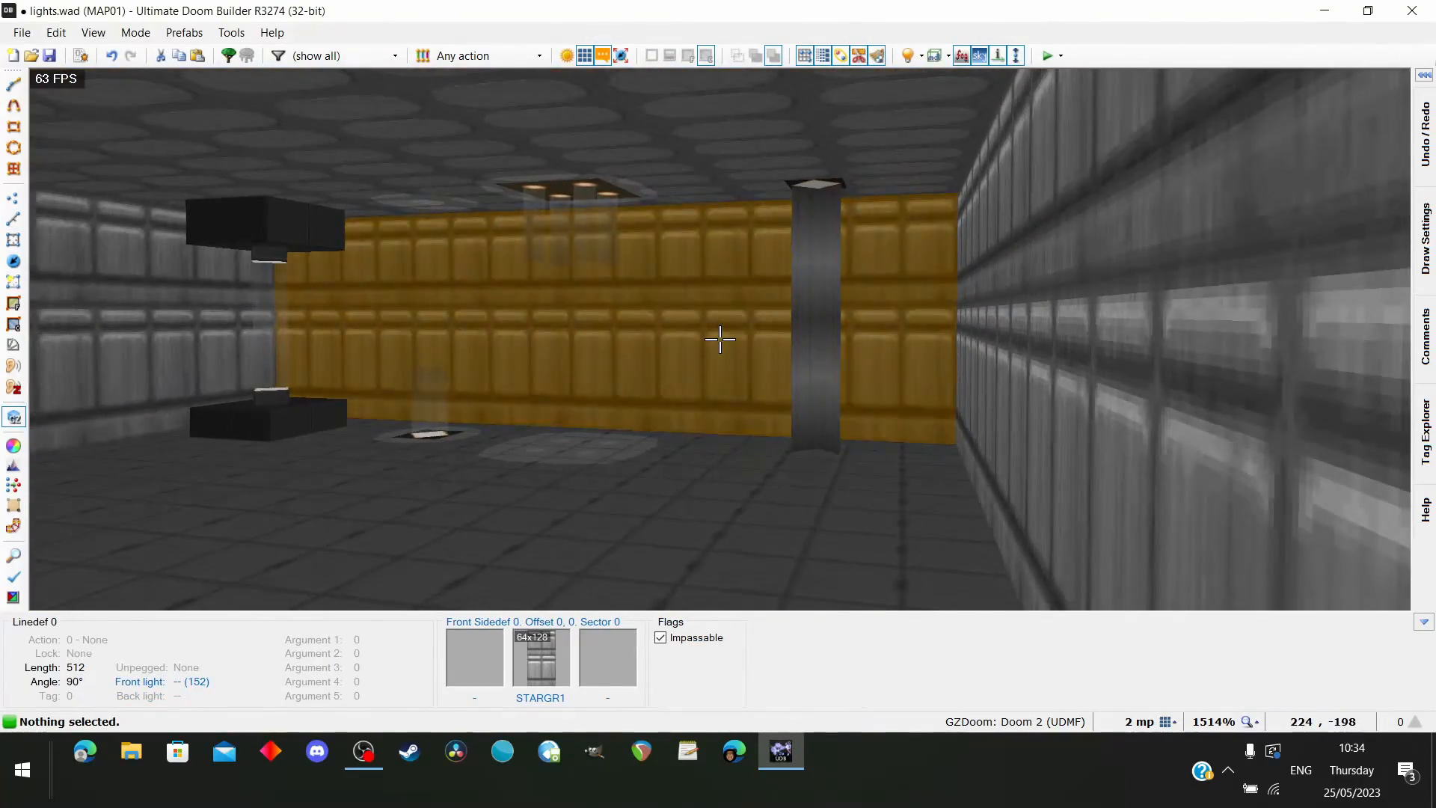
key(w)
key(s)
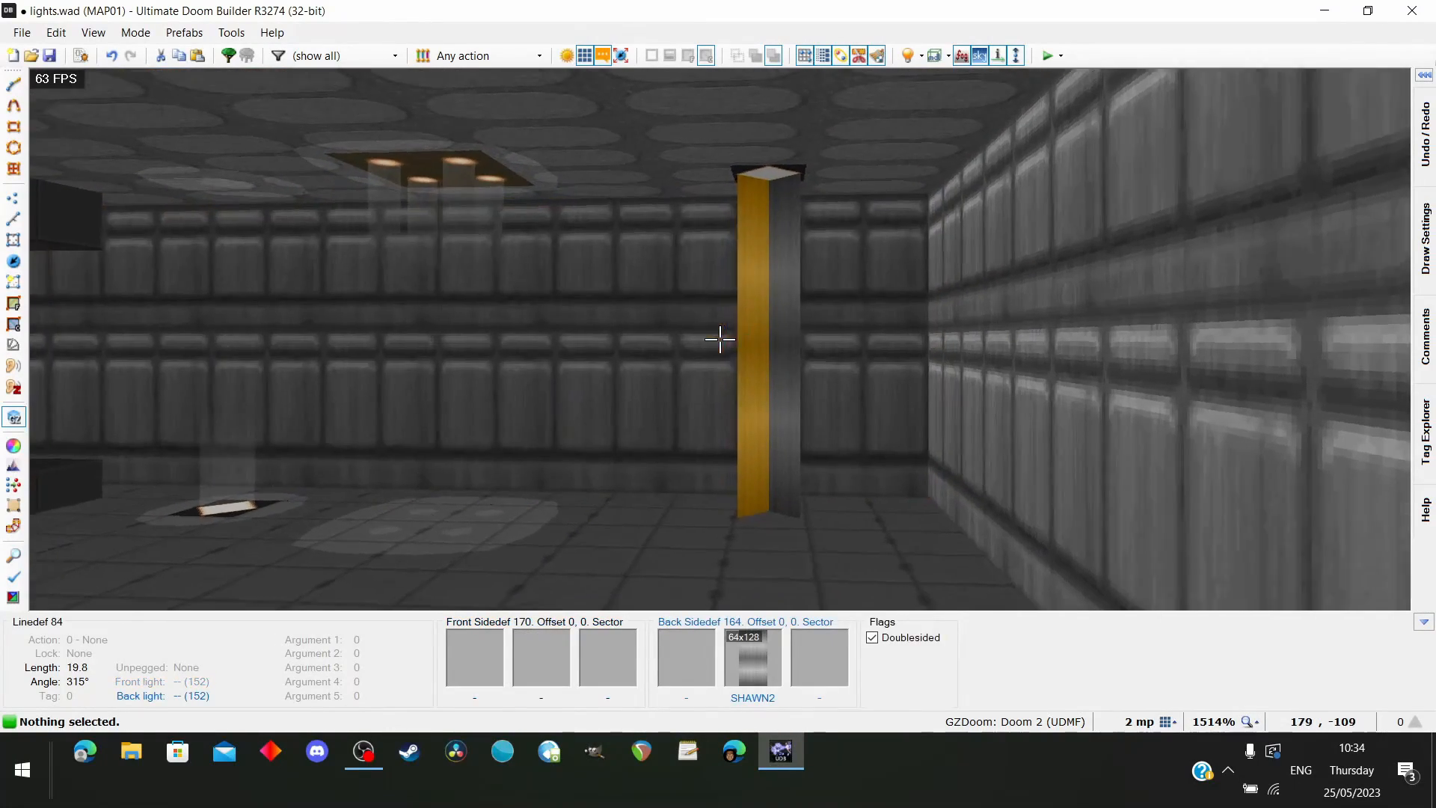
Examine the SHAWN2 column under the diamond ceiling light from several sides, from its ceiling end down to the floor
key(w)
key(w)
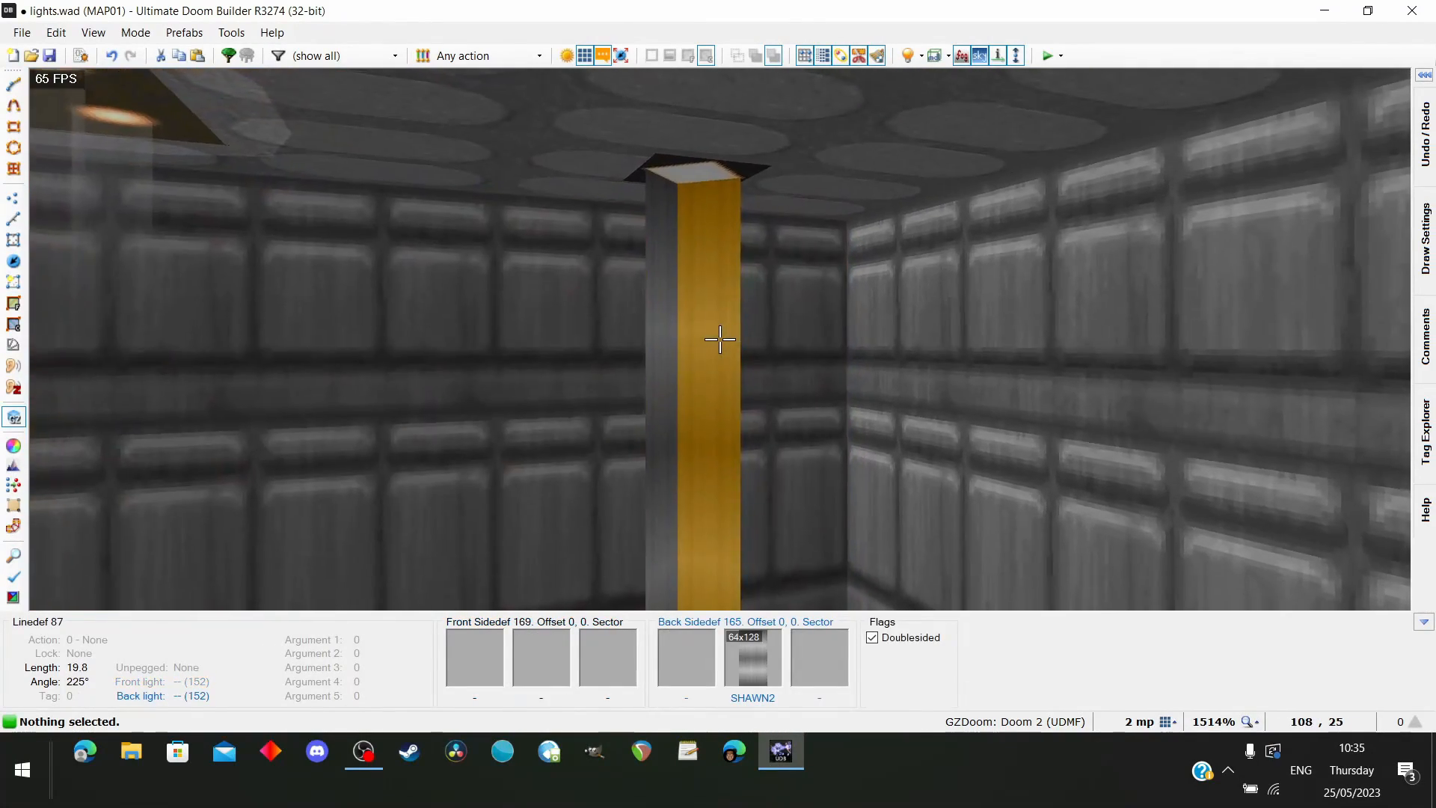
key(w)
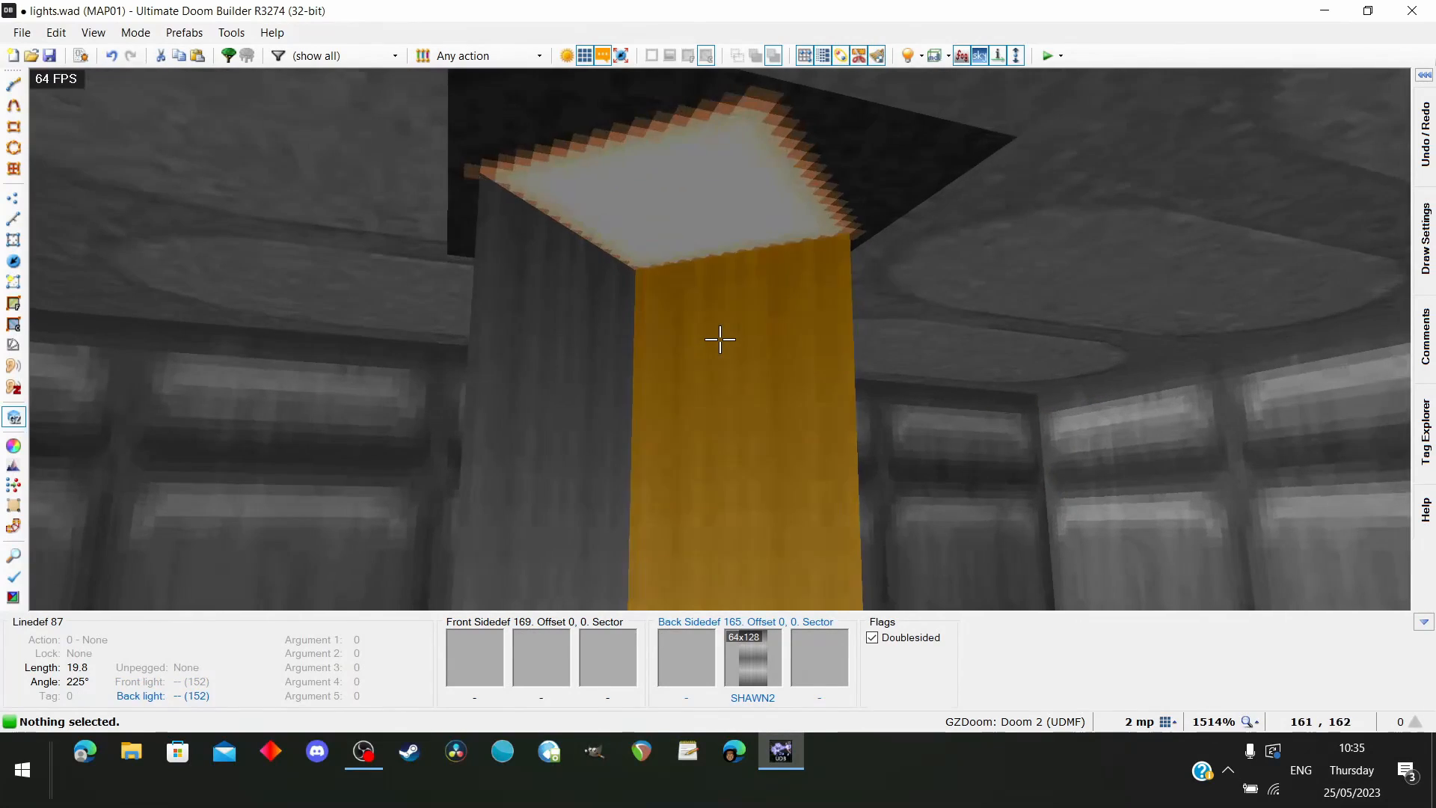
key(s)
key(s)
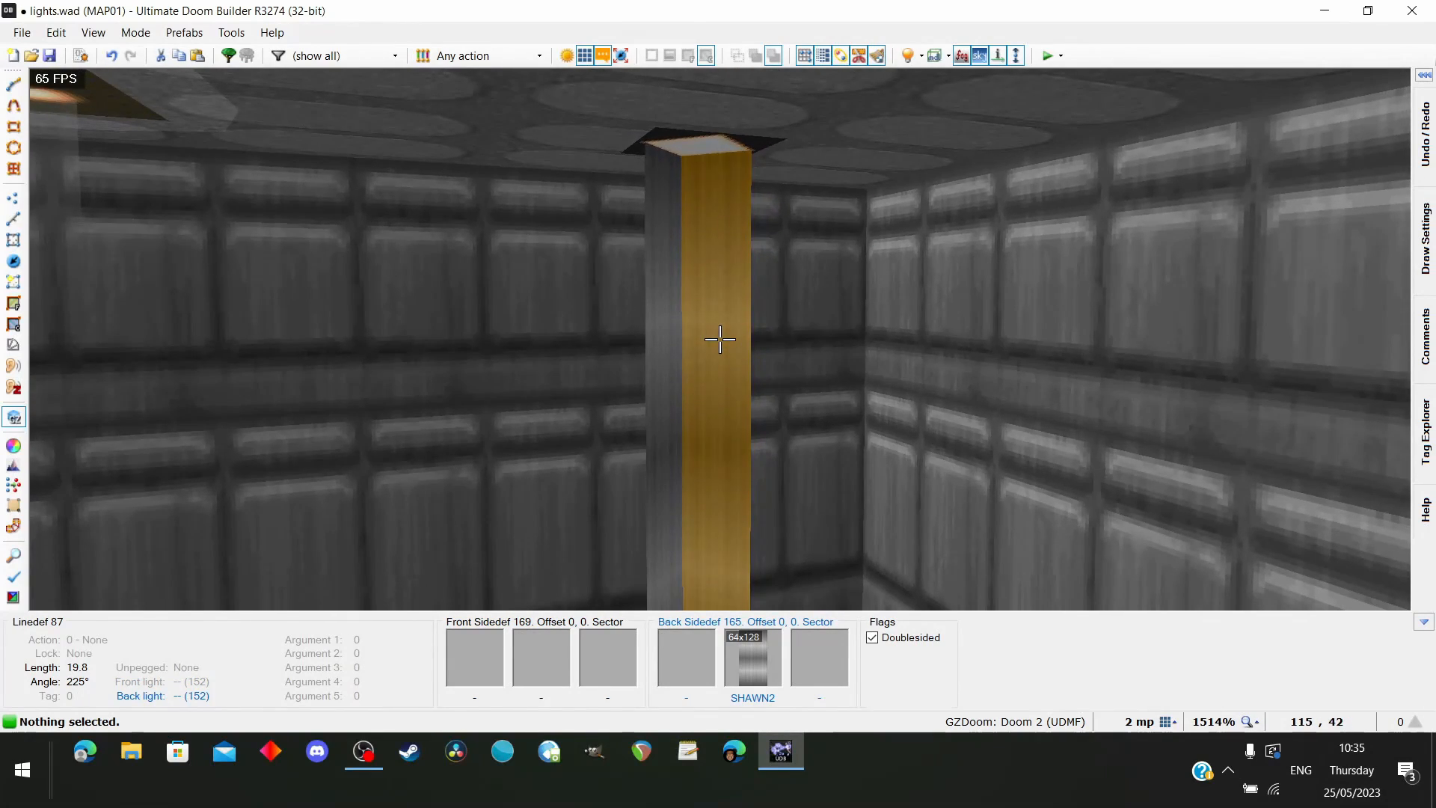
key(a)
key(d)
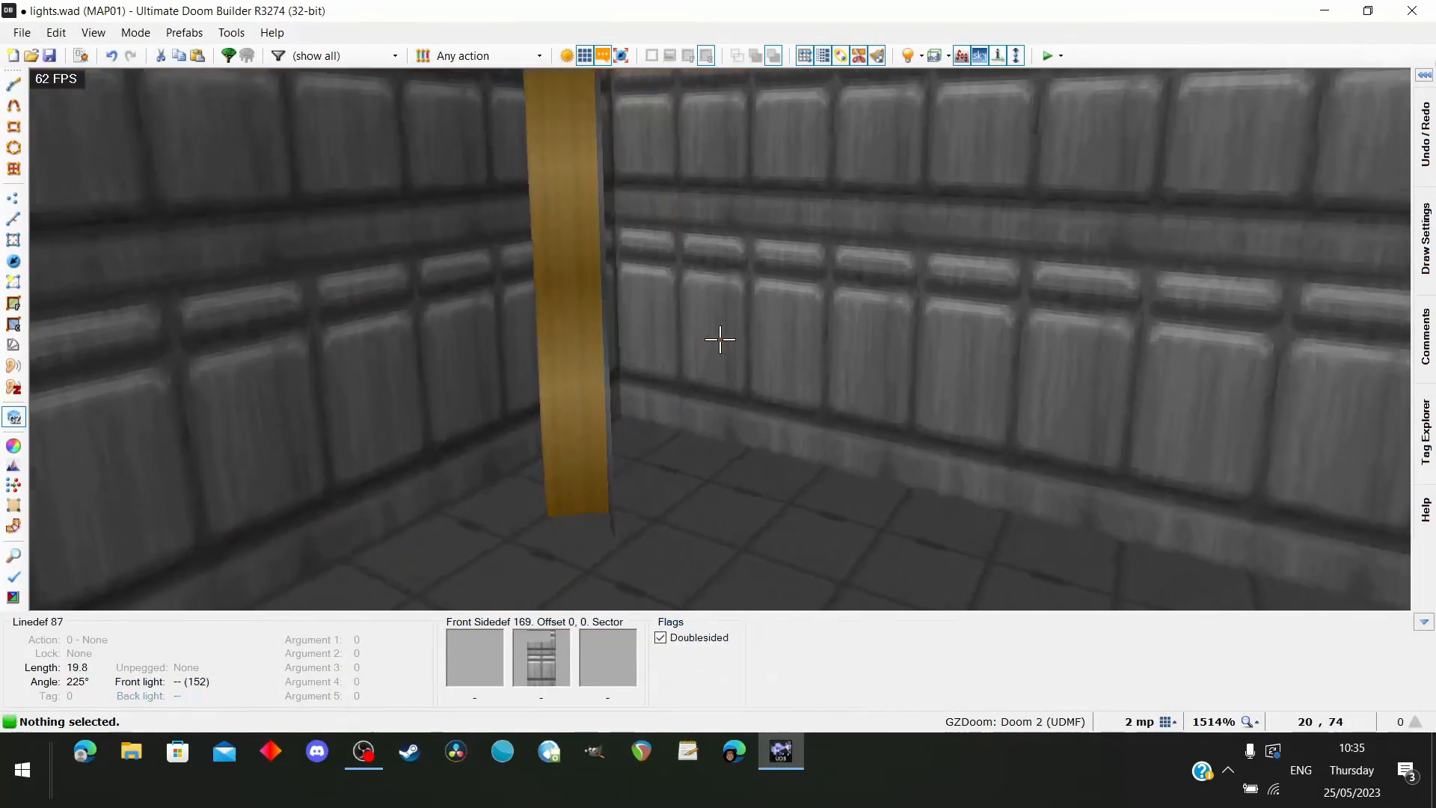
key(w)
key(s)
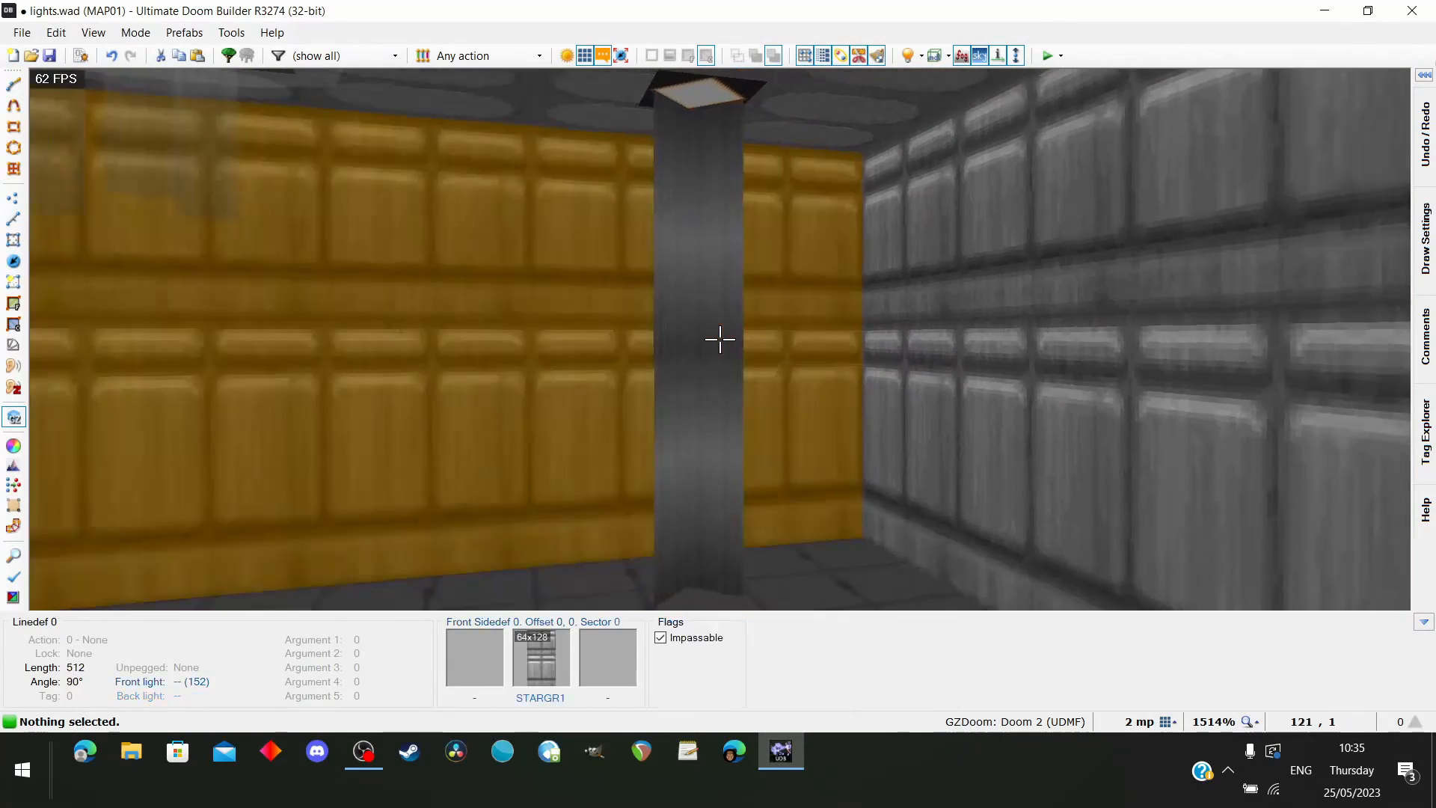
key(d)
key(w)
key(w)
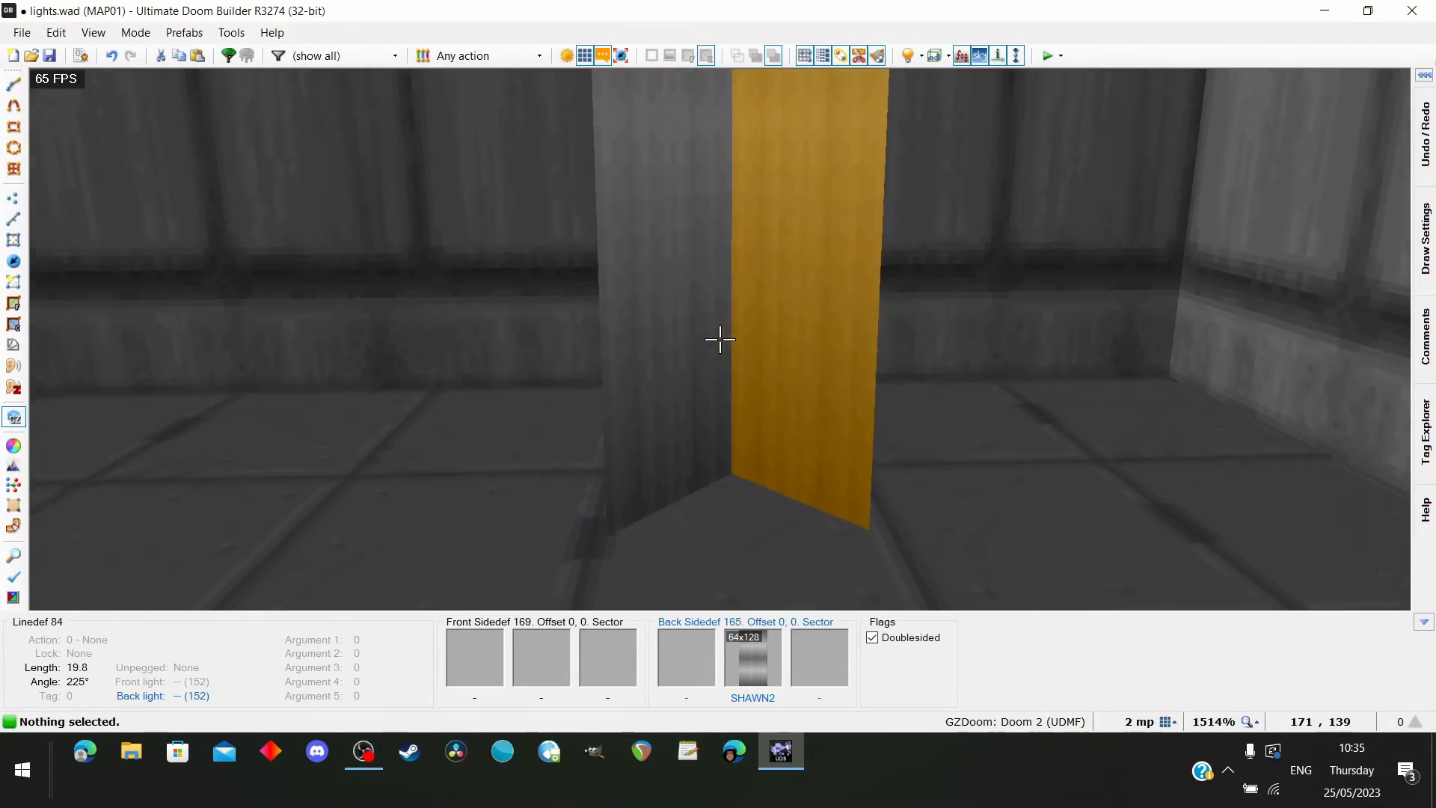
key(w)
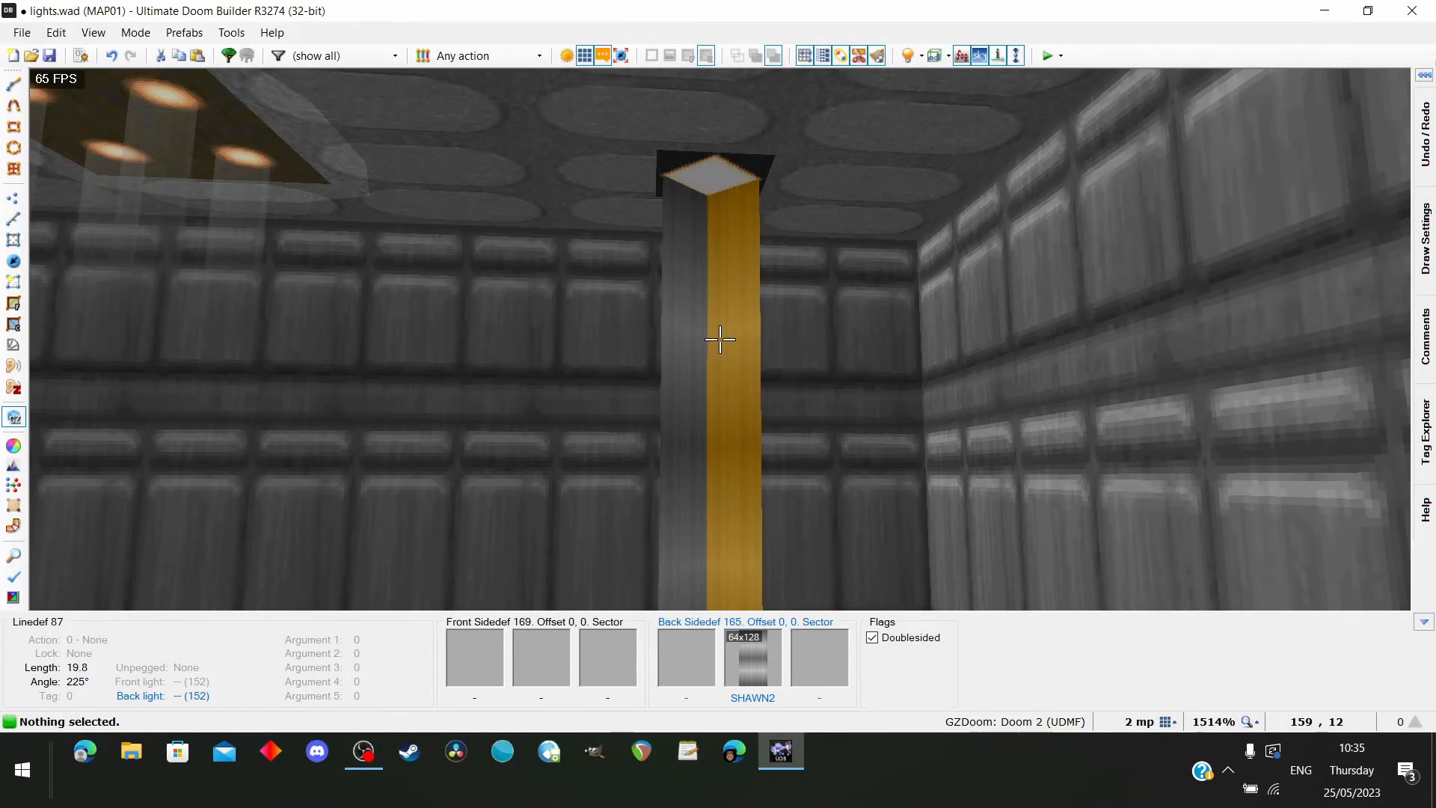
Inspect where the SHAWN2 column meets the TLITE6_1 ceiling light, both up close and from across the room
key(w)
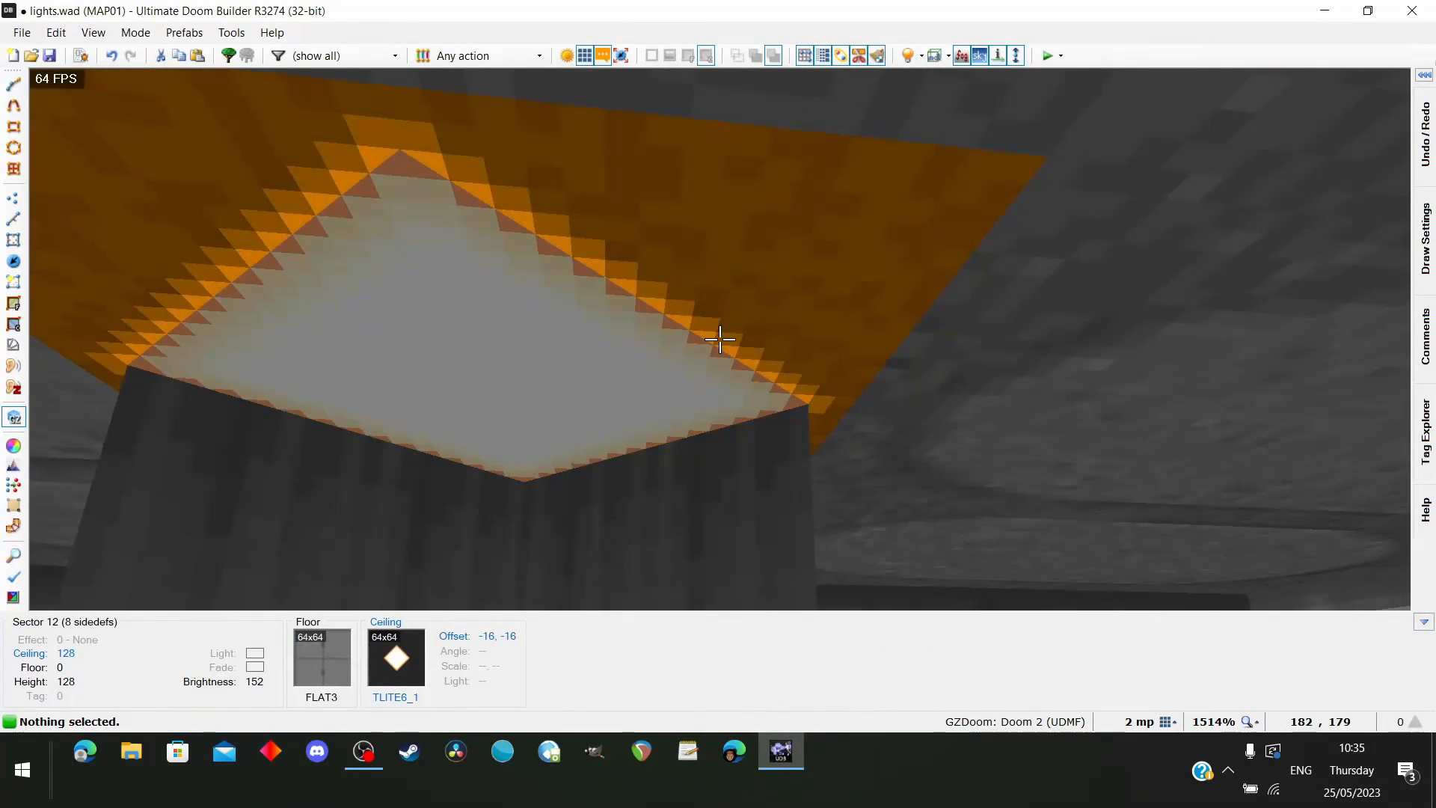
key(s)
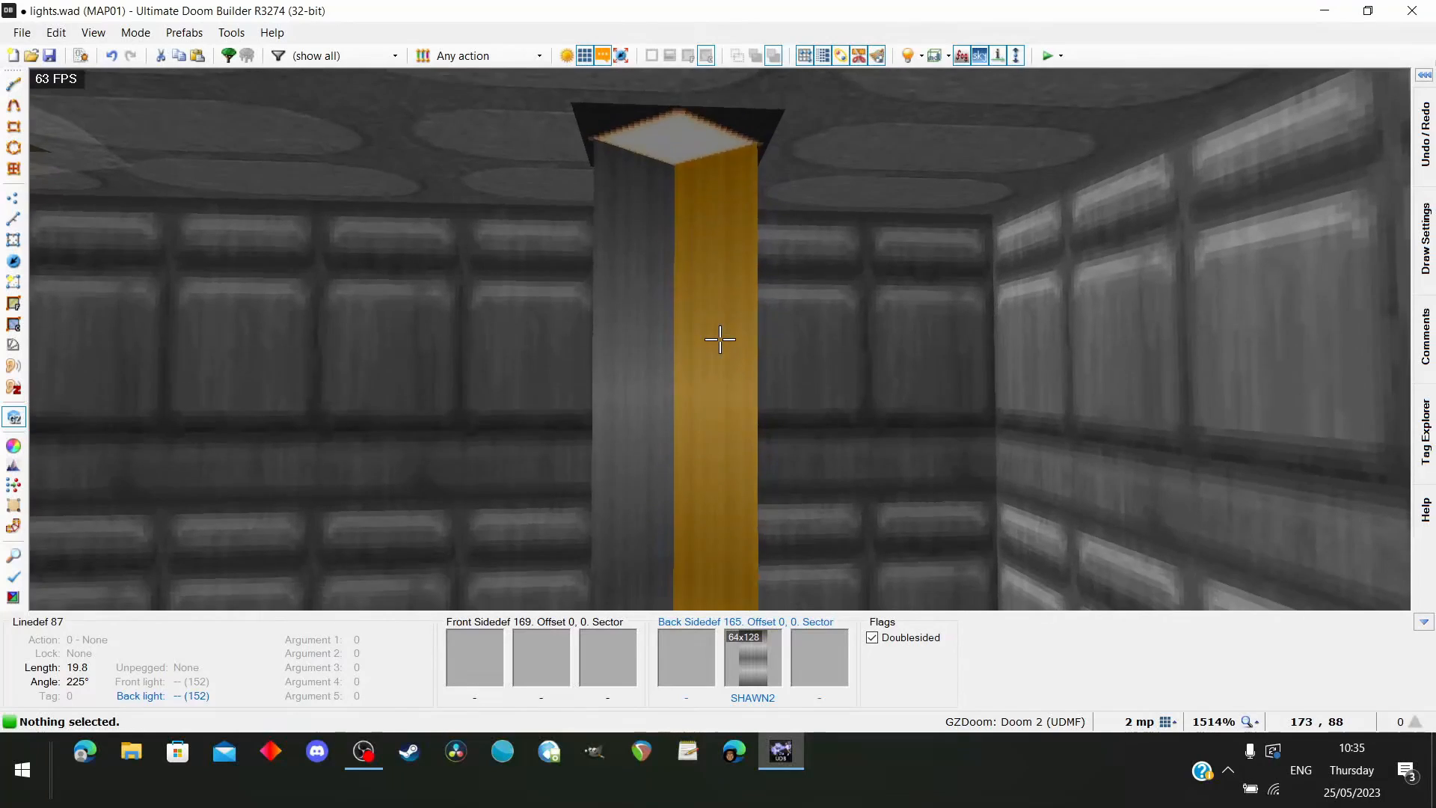
key(s)
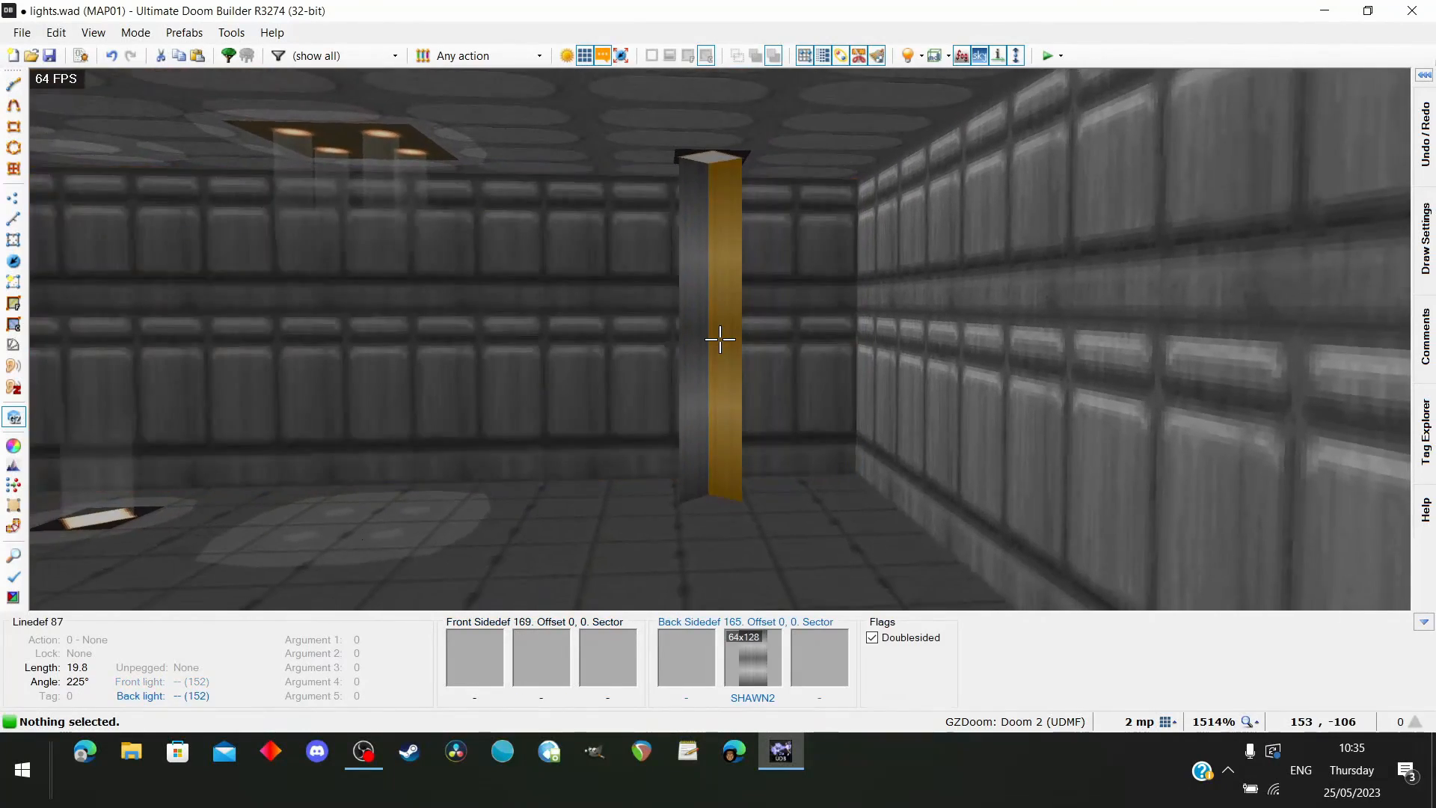
key(w)
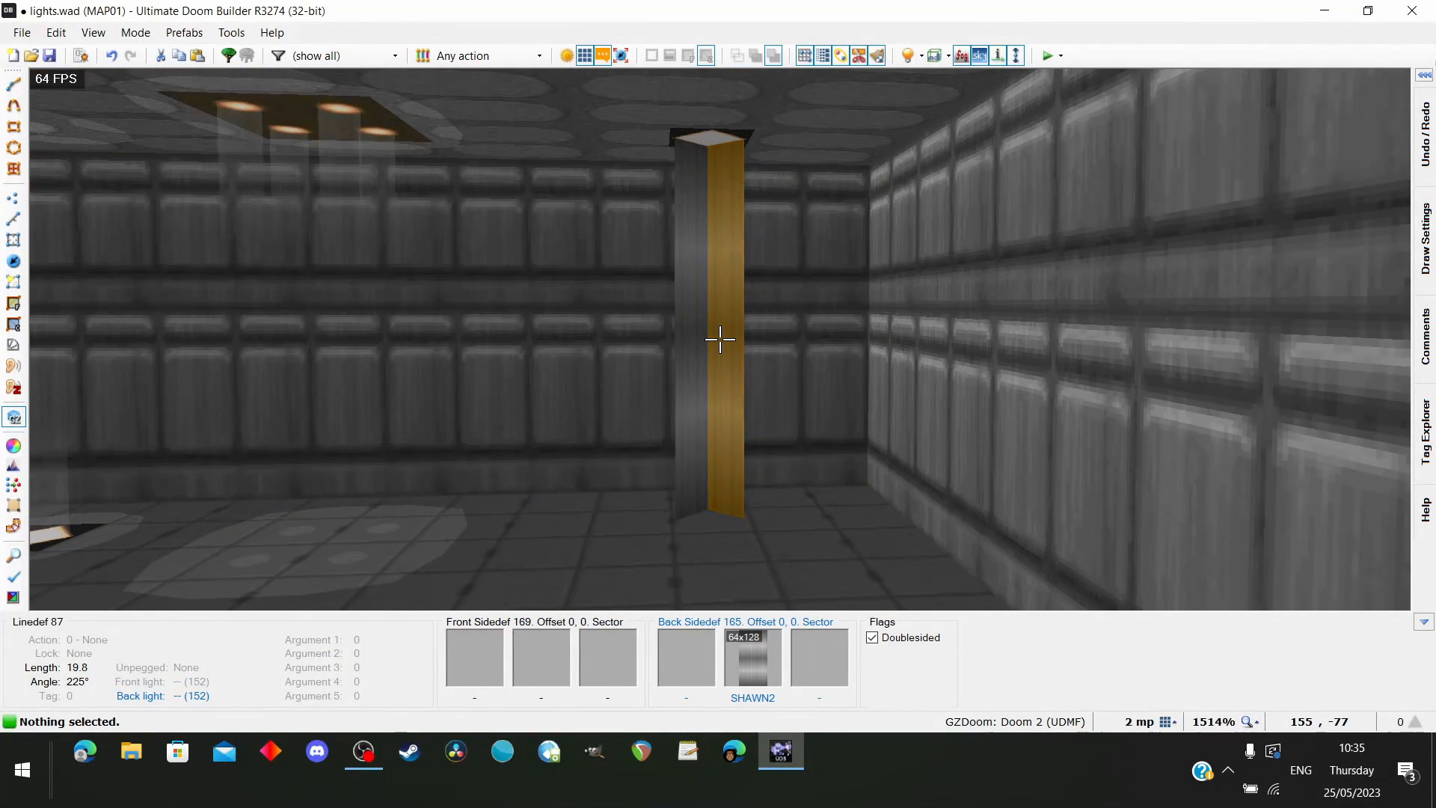
key(s)
key(w)
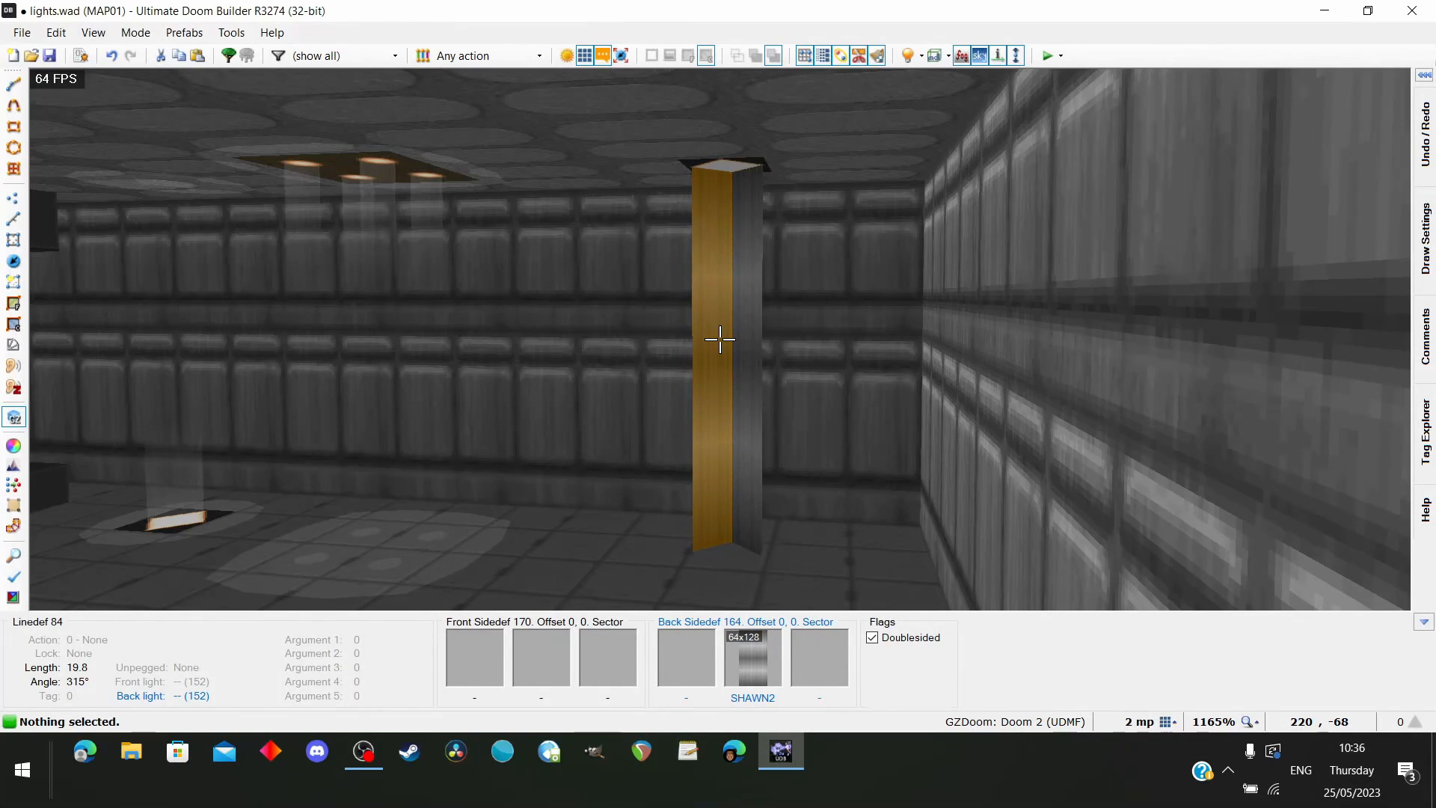
key(s)
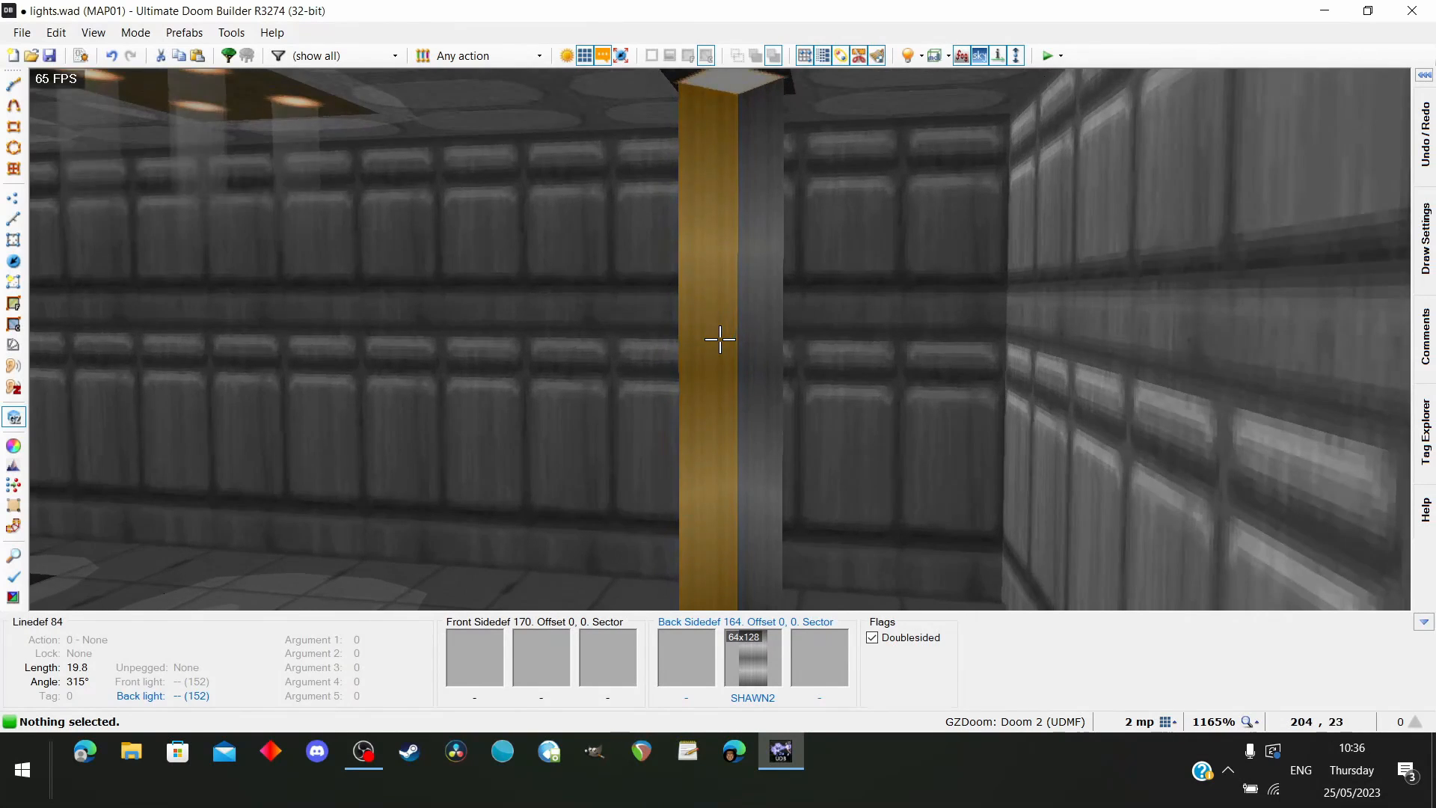
key(w)
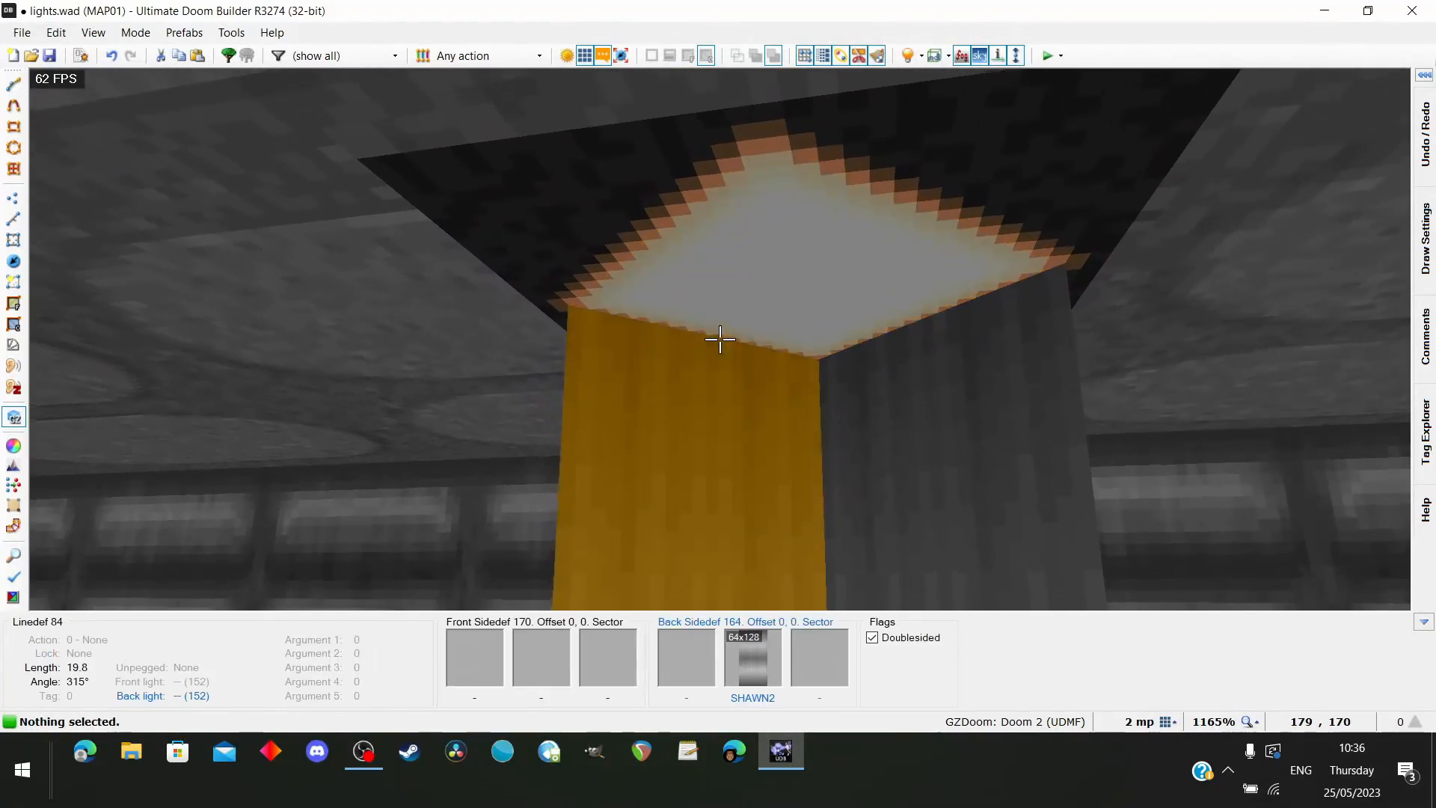
key(s)
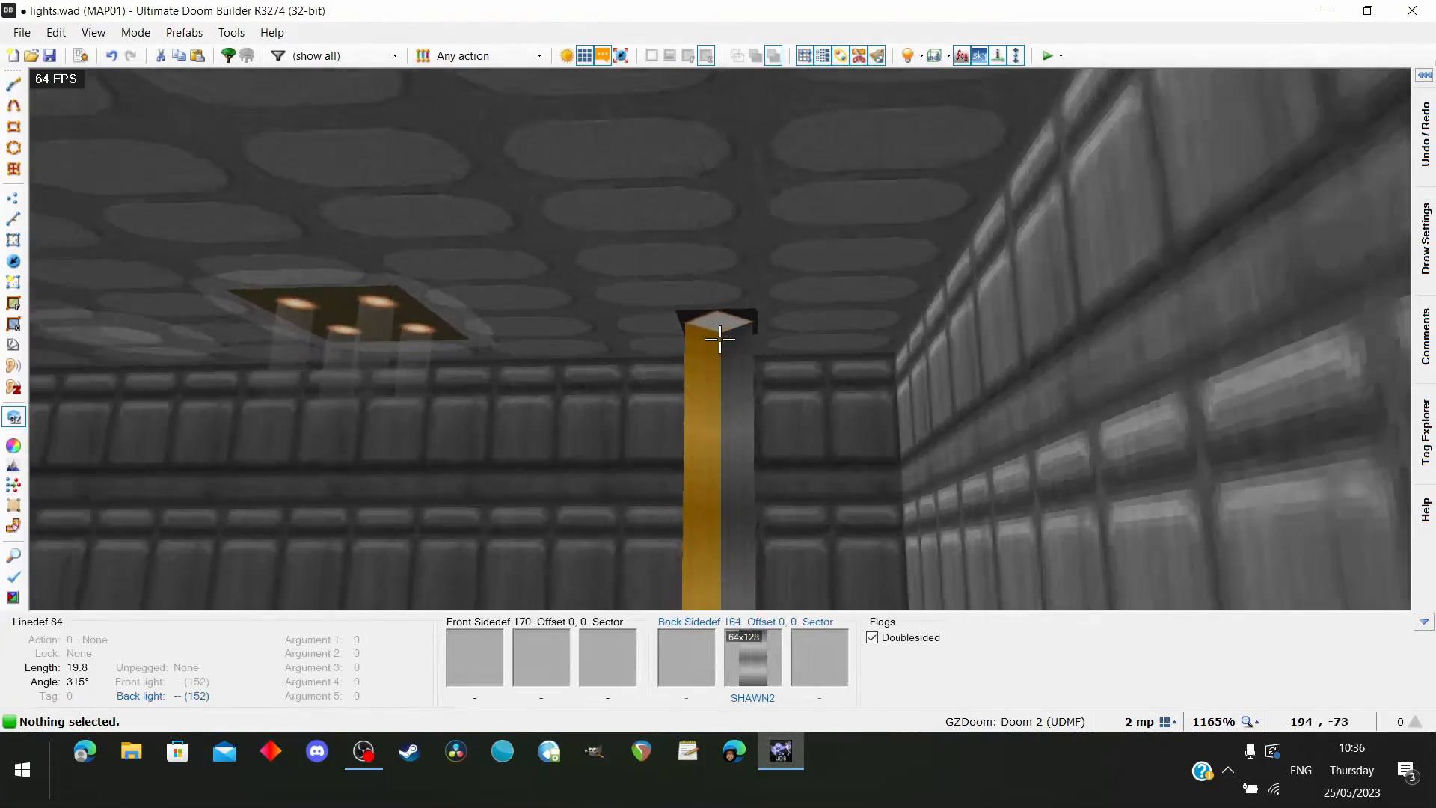
Select the ceilings of the diamond and its surrounding square, raise them to 176, and return them to 128
key(w)
click(721, 340)
click(720, 340)
key(s)
key(s)
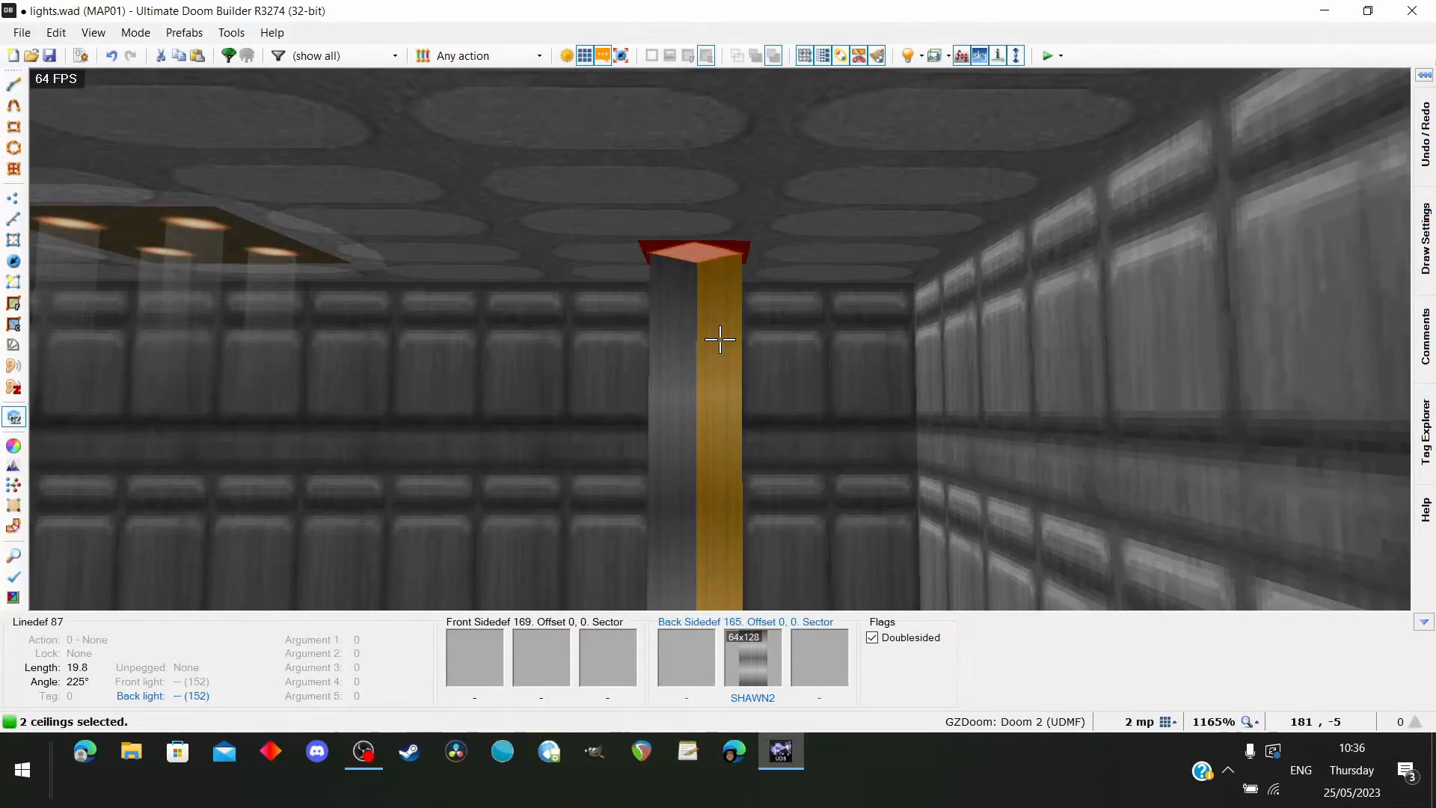
scroll(721, 340, up, 3)
key(w)
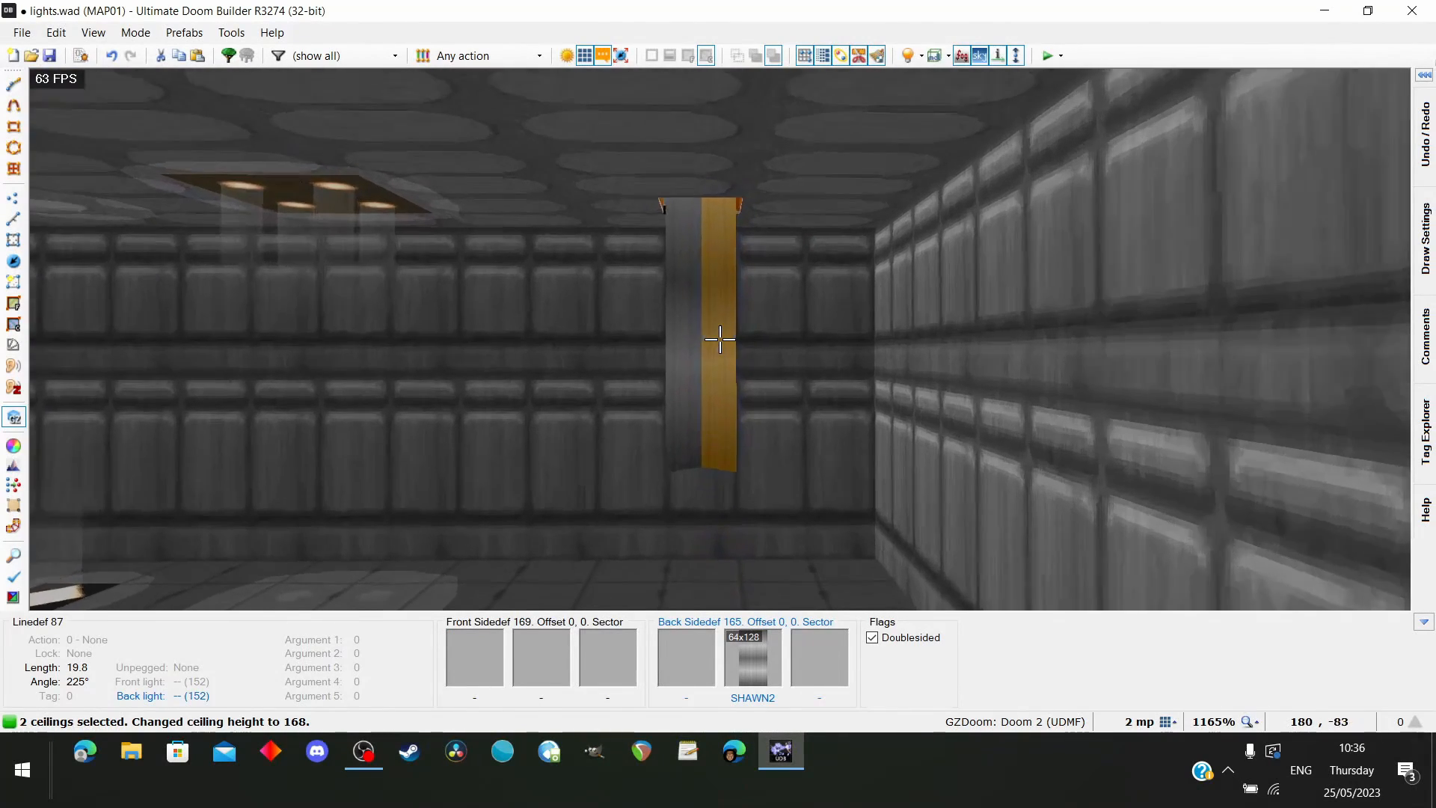
scroll(720, 340, up, 2)
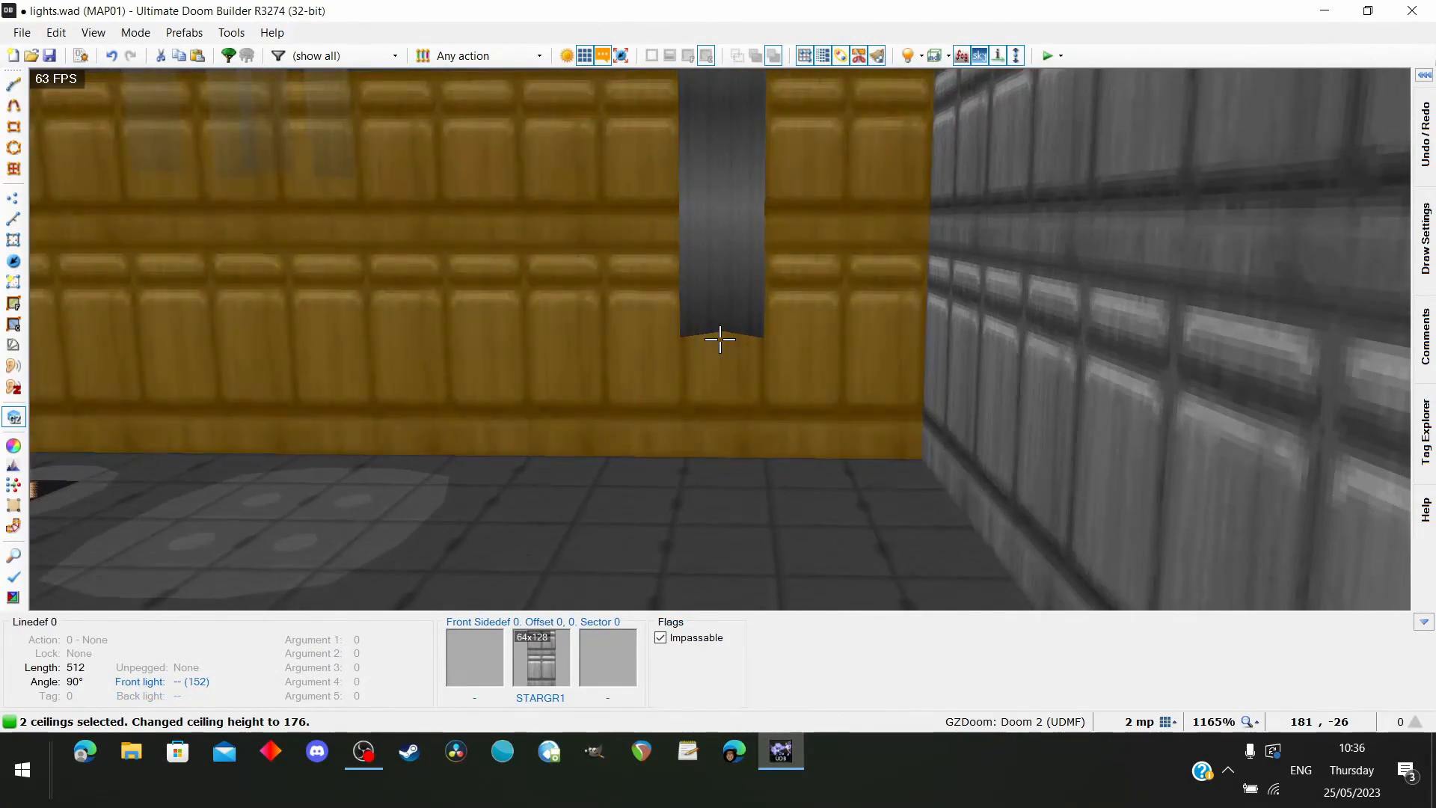
key(s)
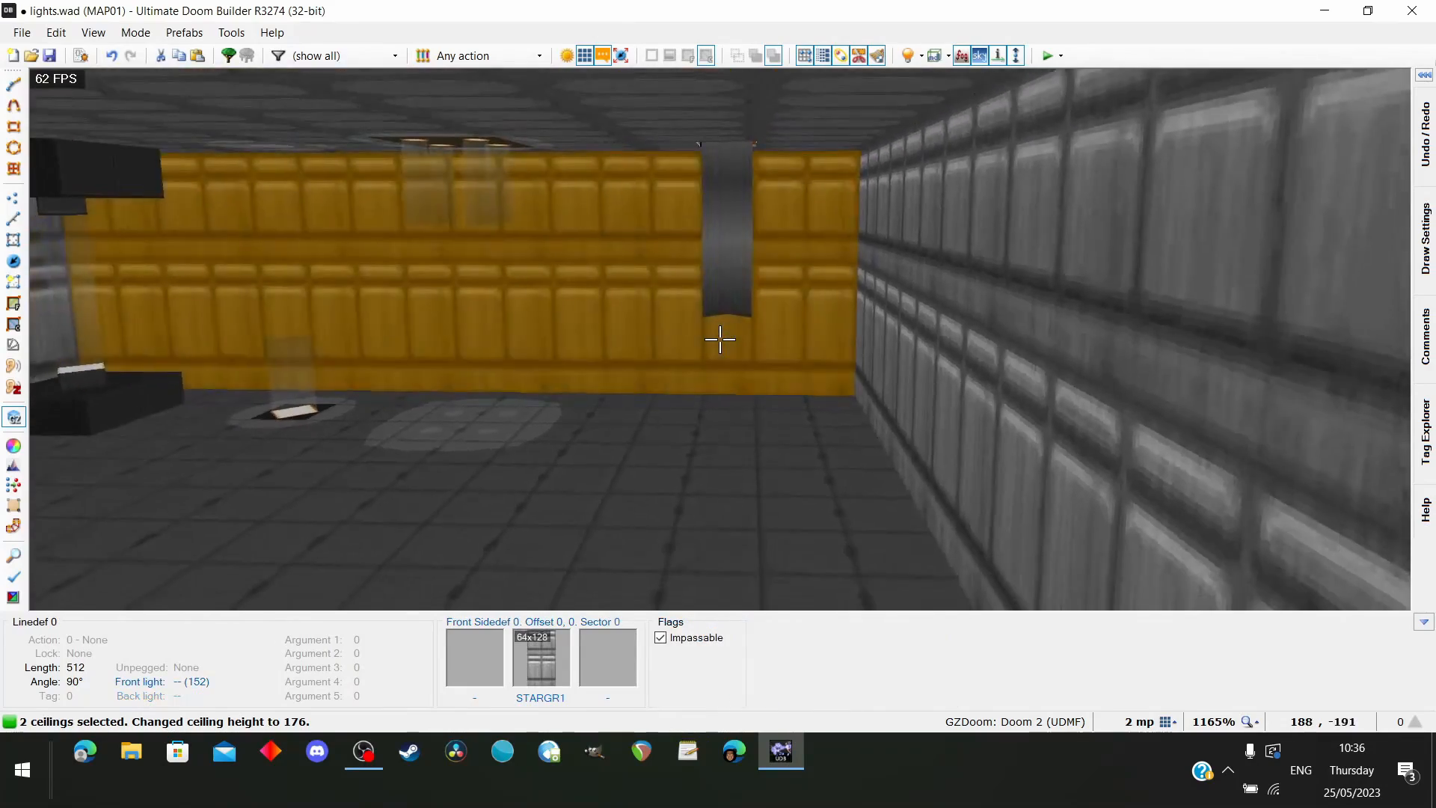
key(w)
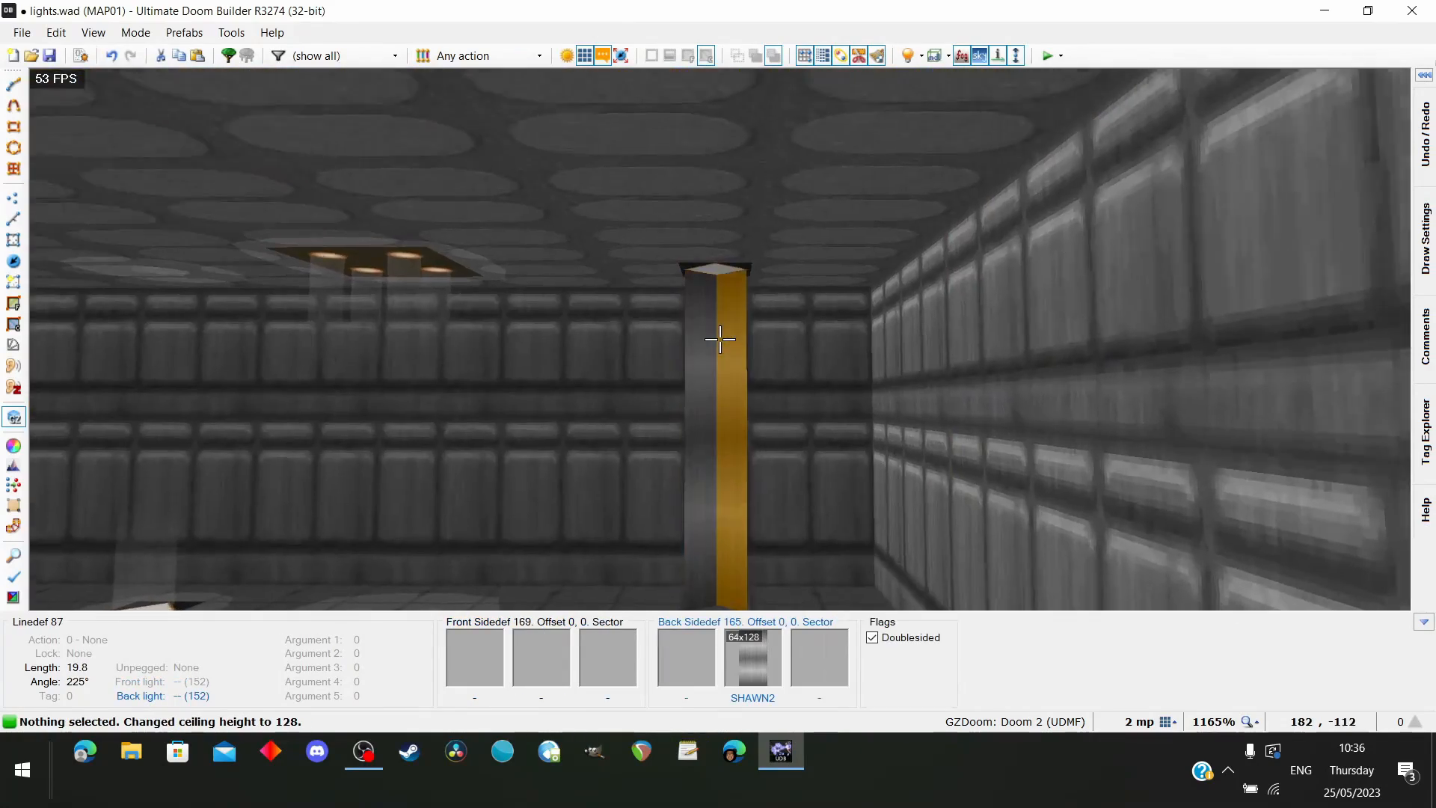
key(w)
right_click(720, 340)
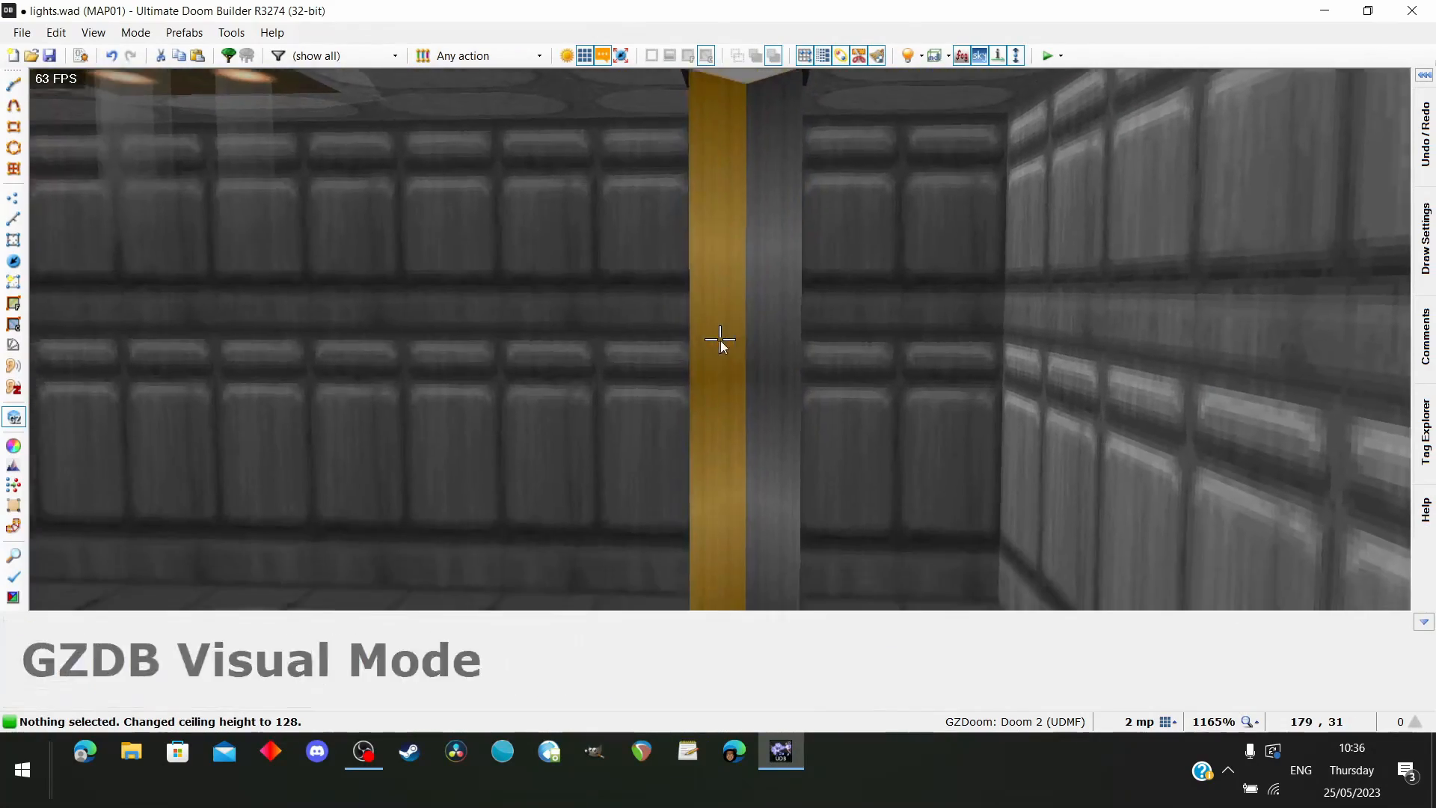
Select all four diamond linedefs and set their back side's vertical middle texture offset to 92
key(q)
scroll(720, 349, down, 8)
scroll(712, 125, up, 5)
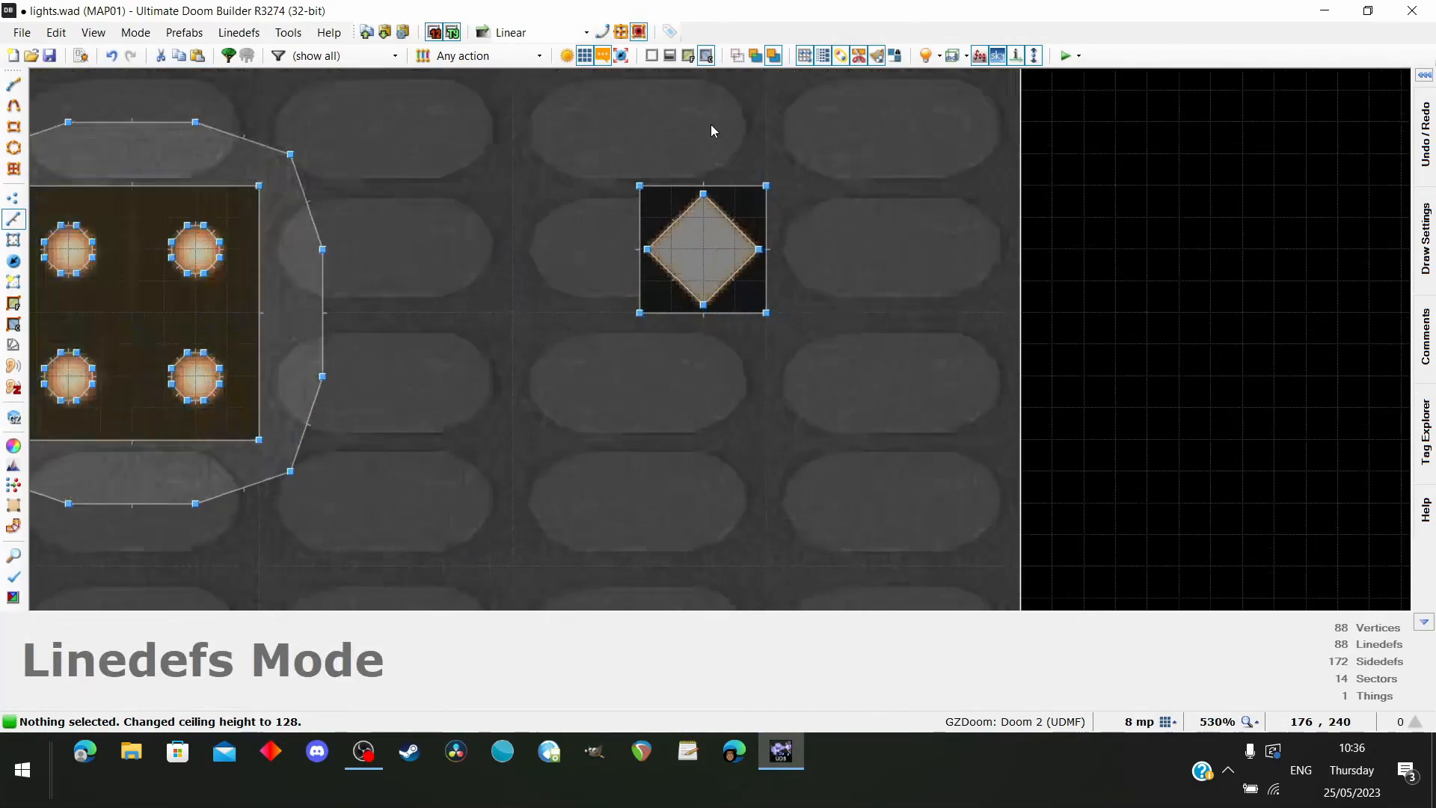
scroll(712, 150, up, 2)
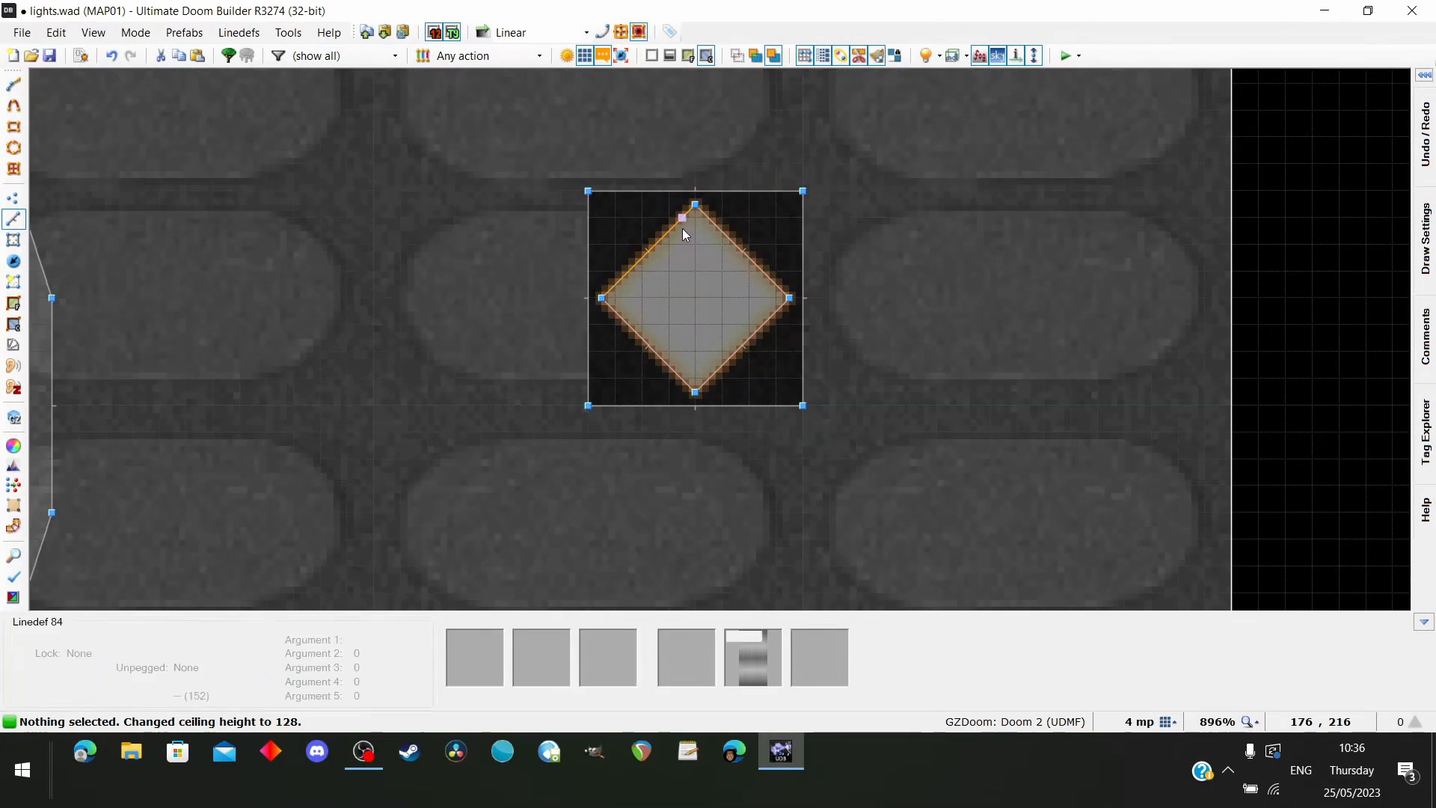
click(731, 247)
click(654, 247)
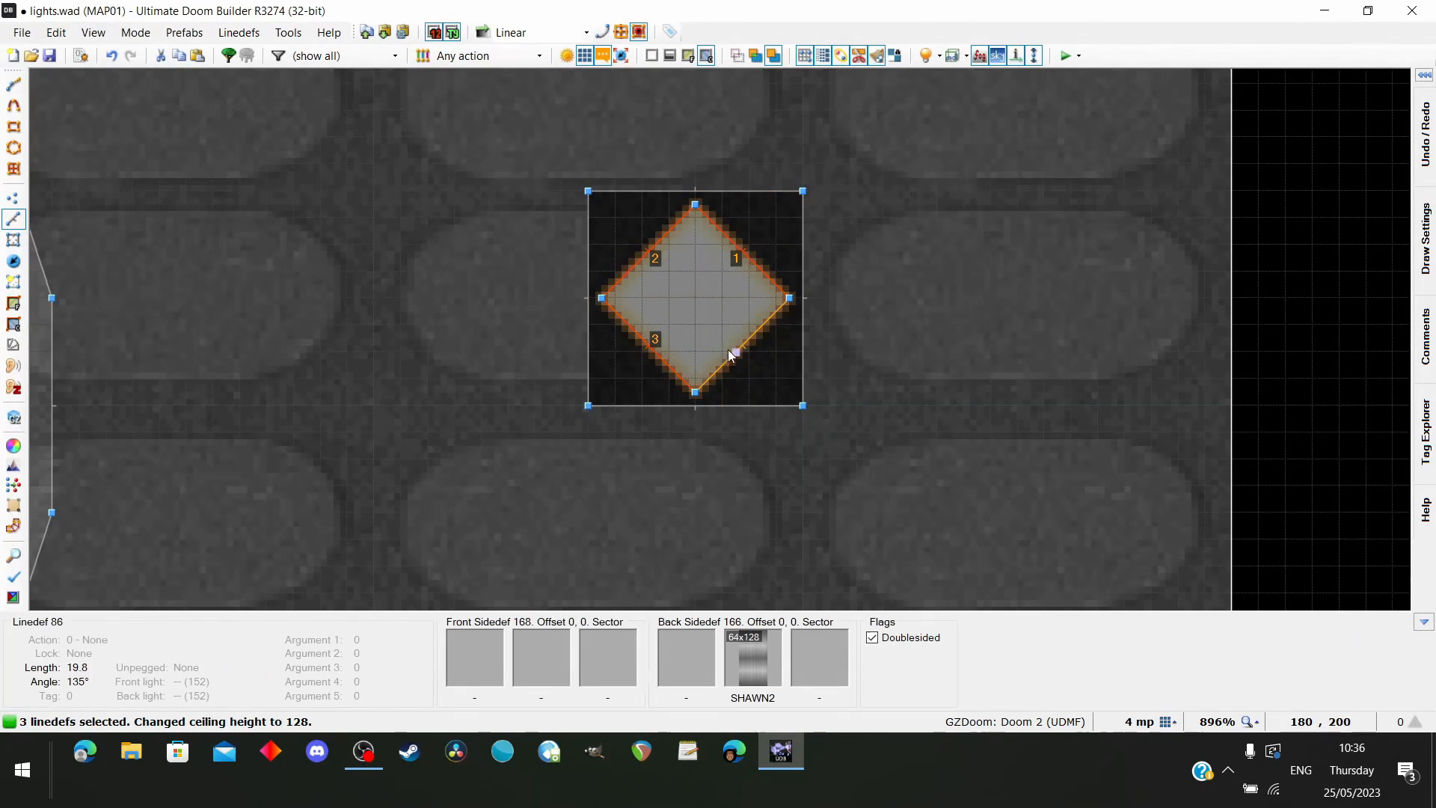
right_click(748, 339)
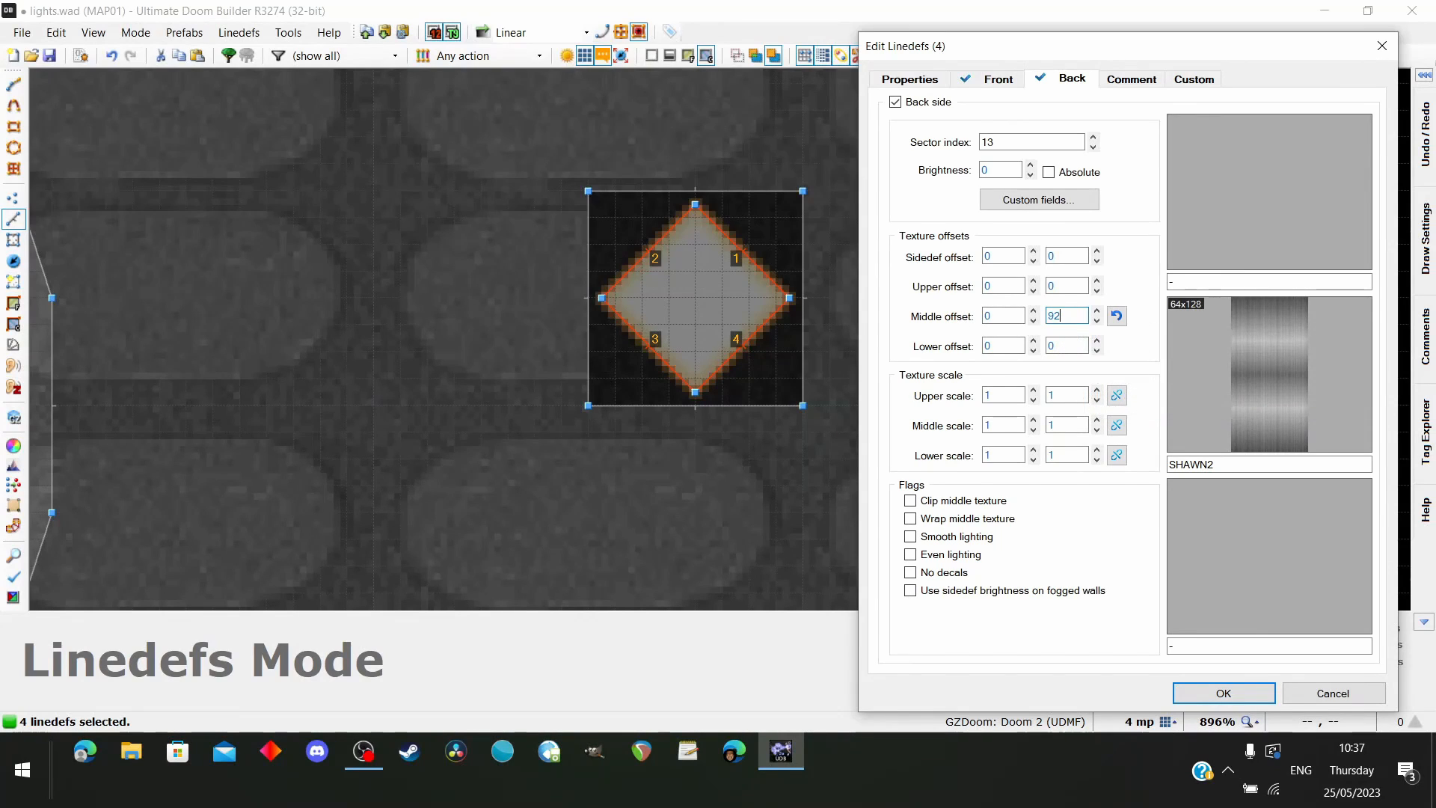
key(Return)
Examine the offset SHAWN2 texture beneath the ceiling light from several angles and distances in the 3D view
key(w)
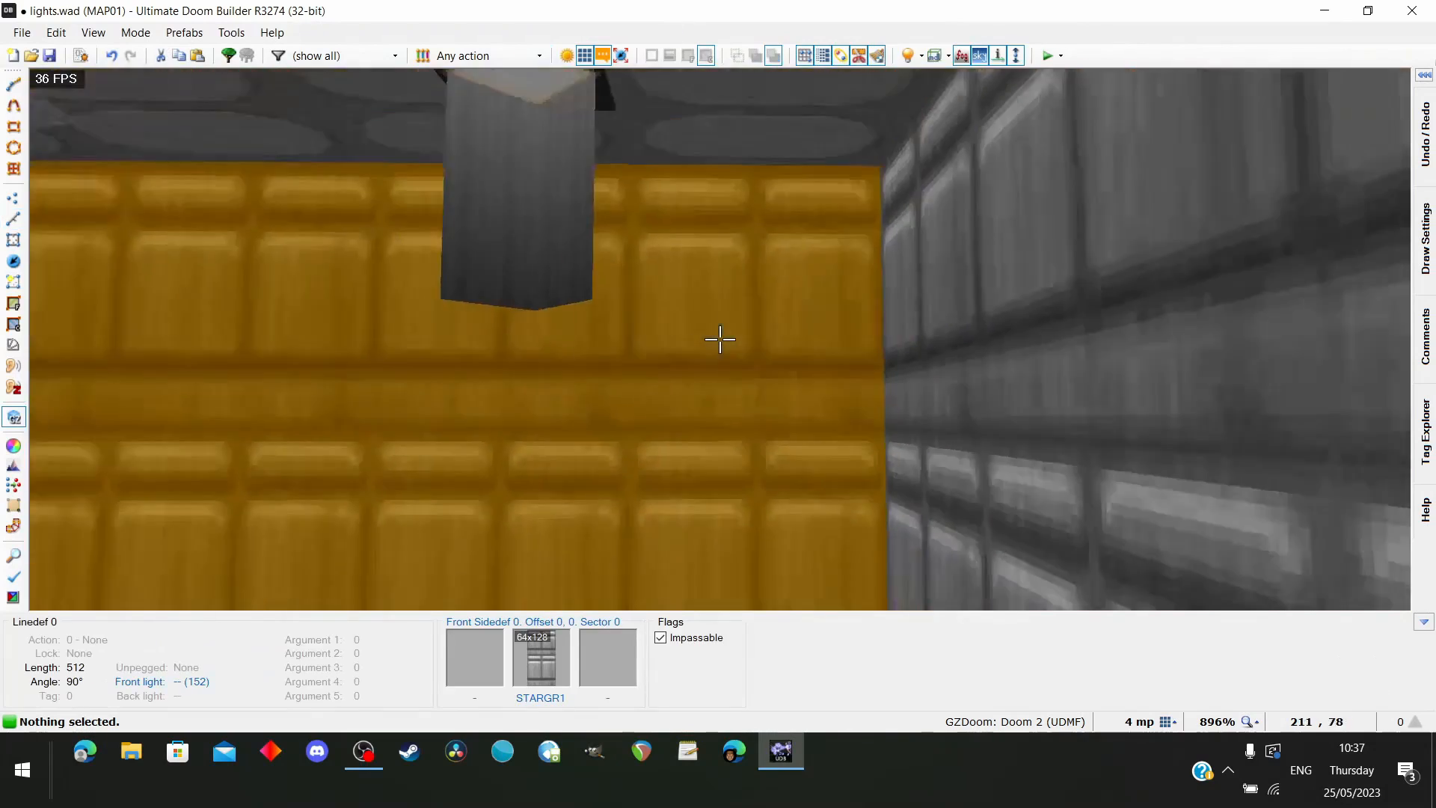
key(w)
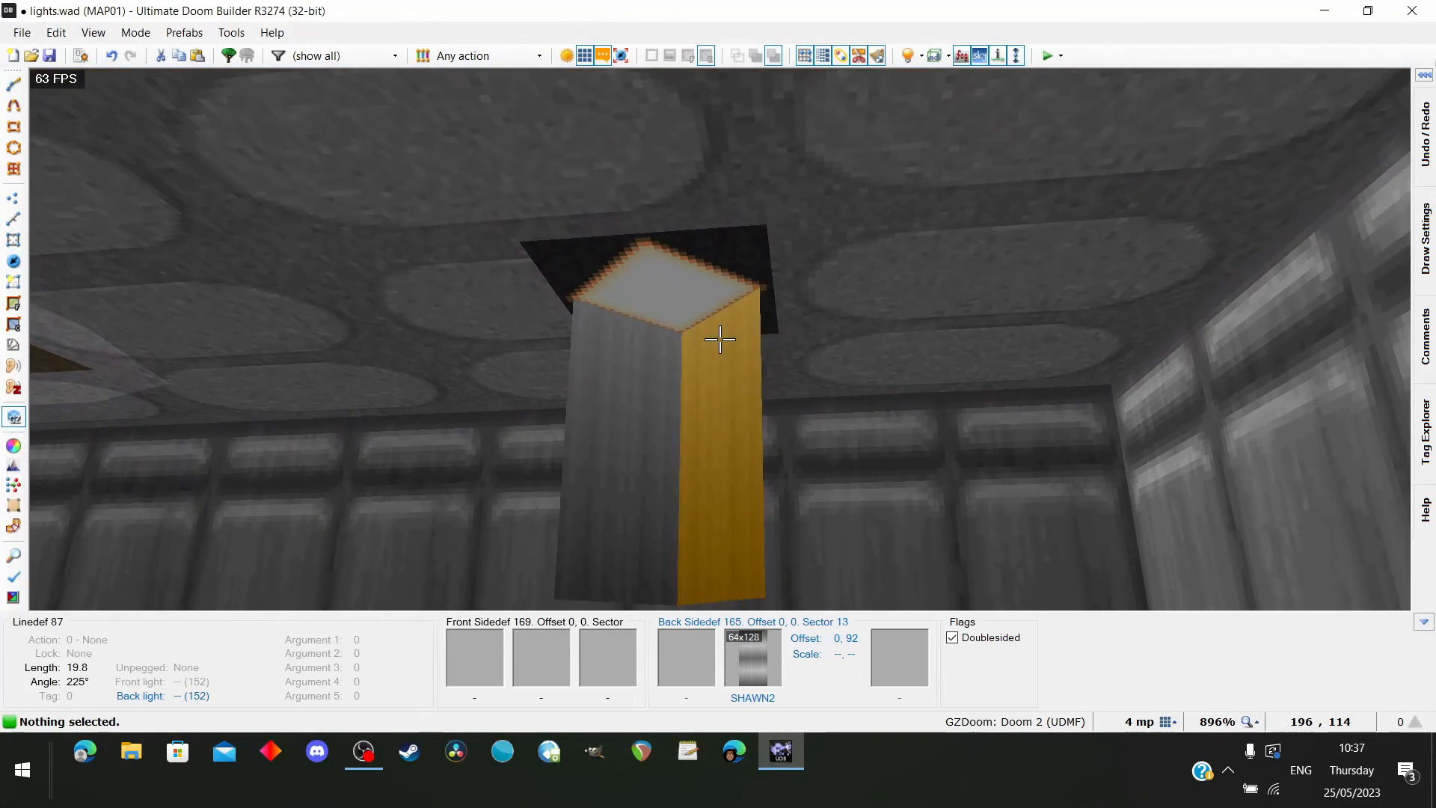
key(s)
key(s)
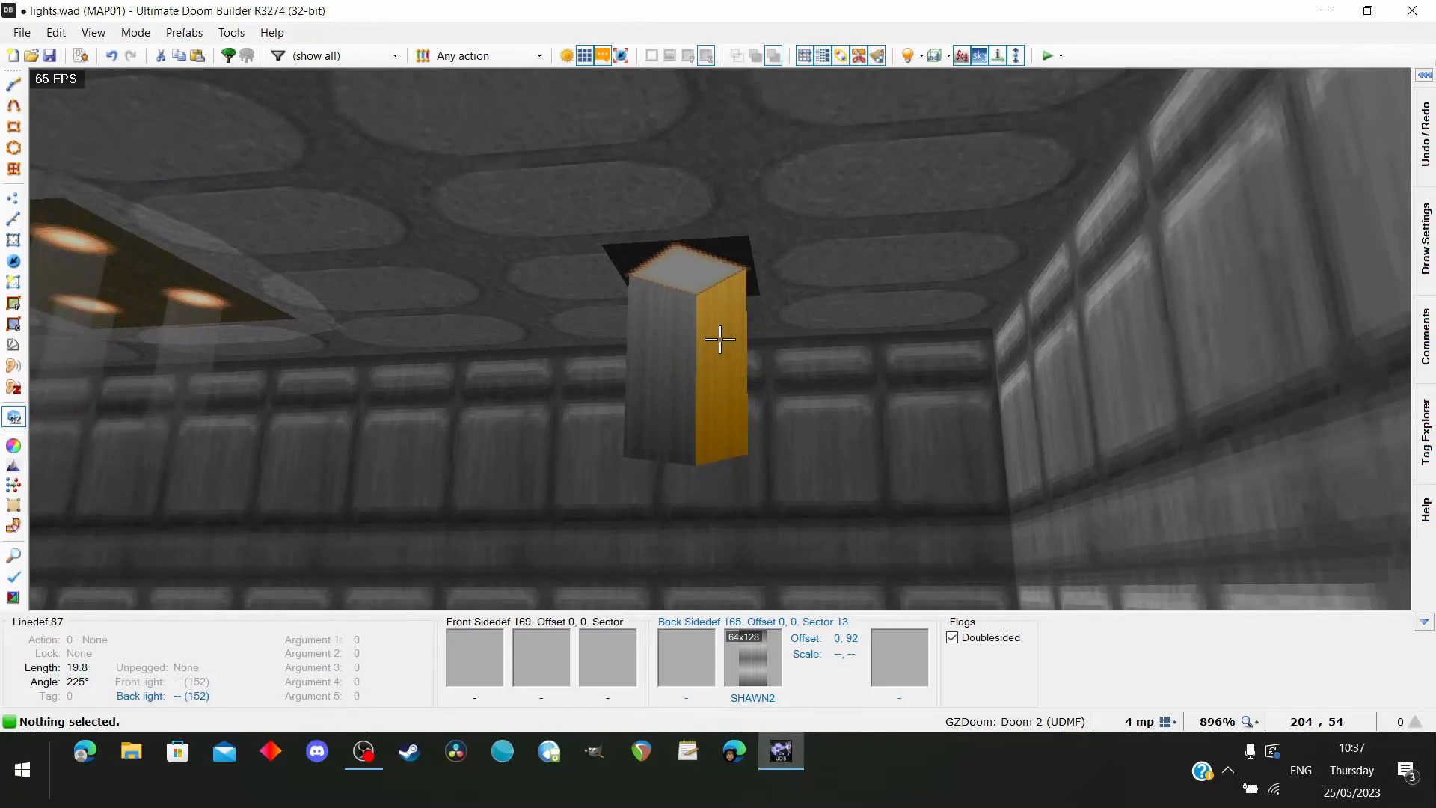
key(a)
key(w)
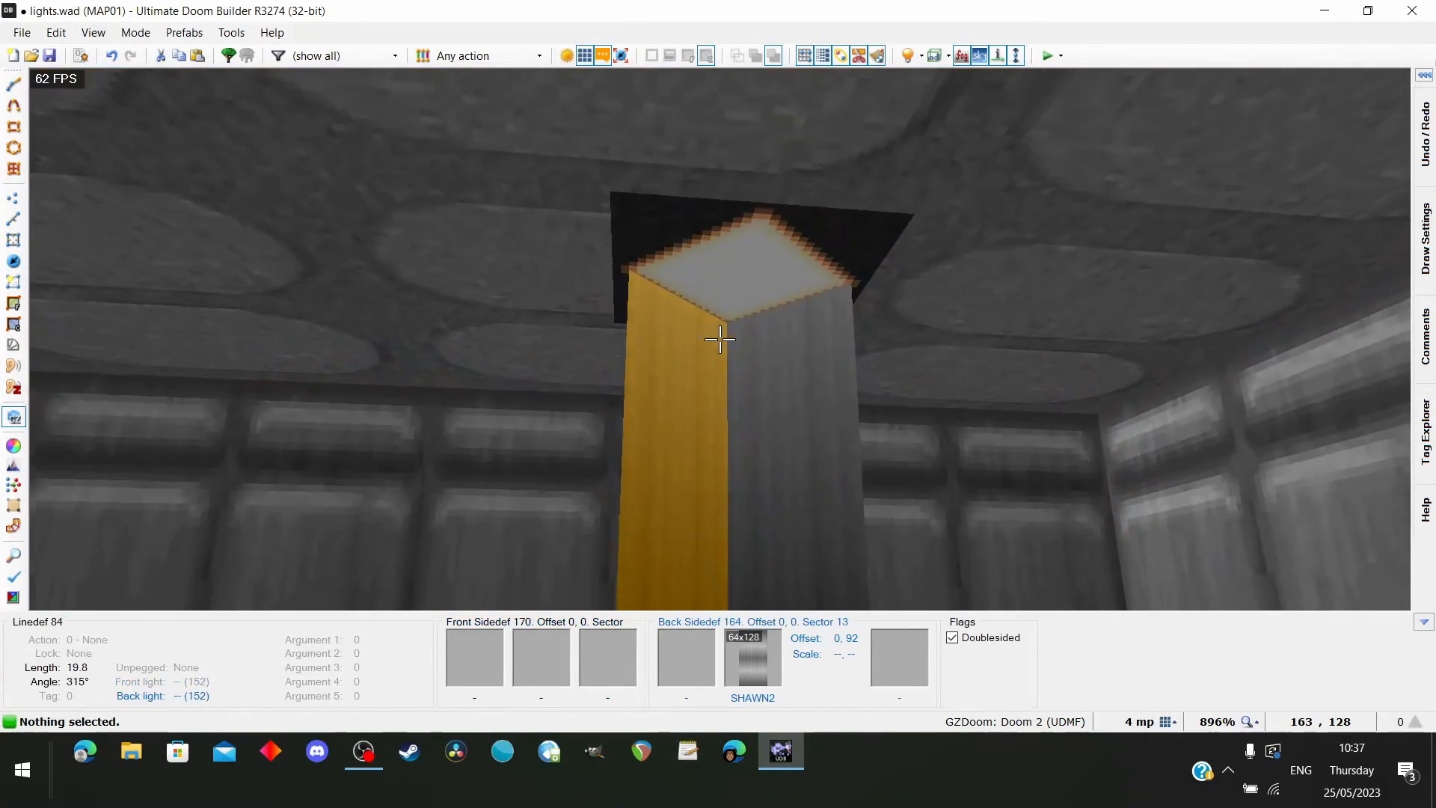
key(s)
key(s)
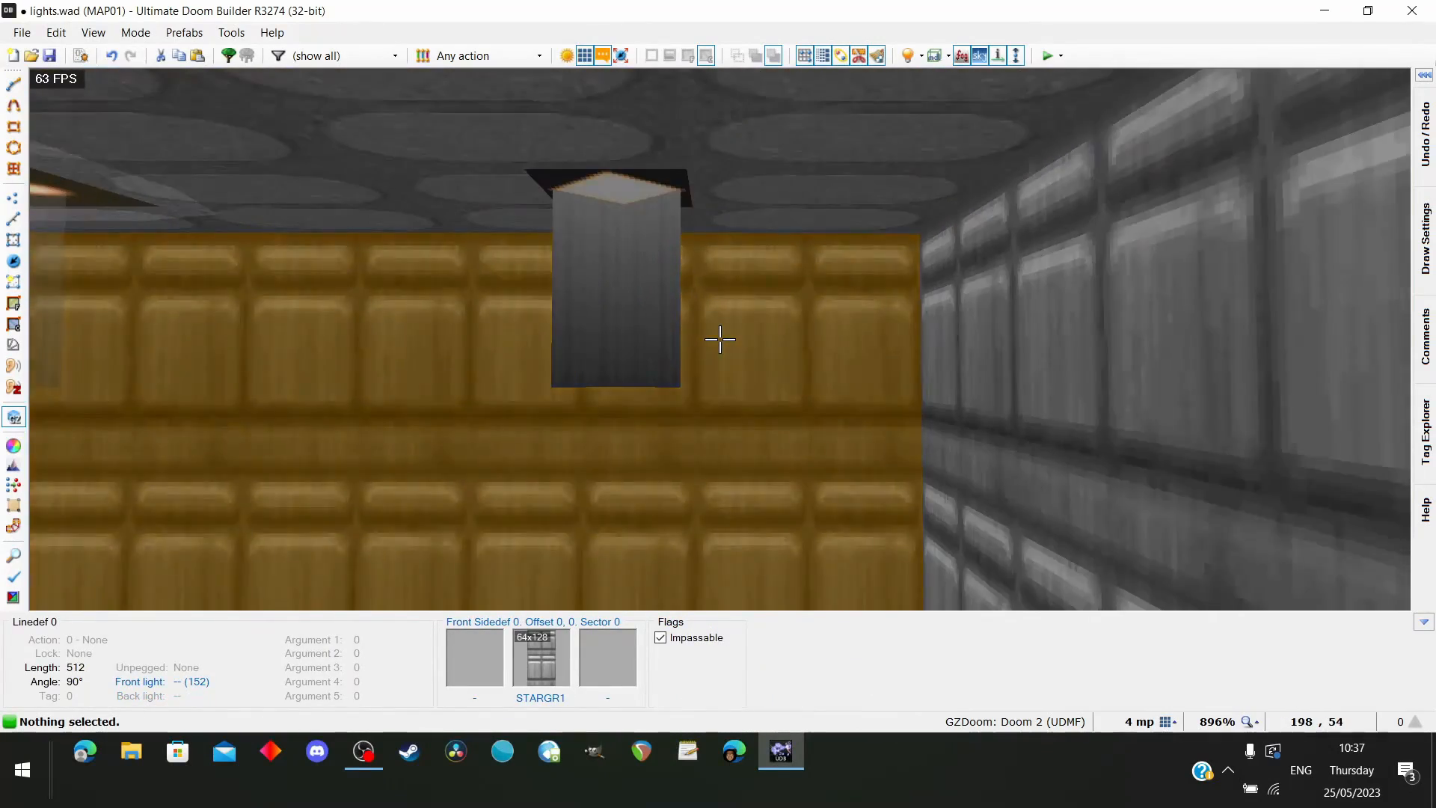
key(w)
key(s)
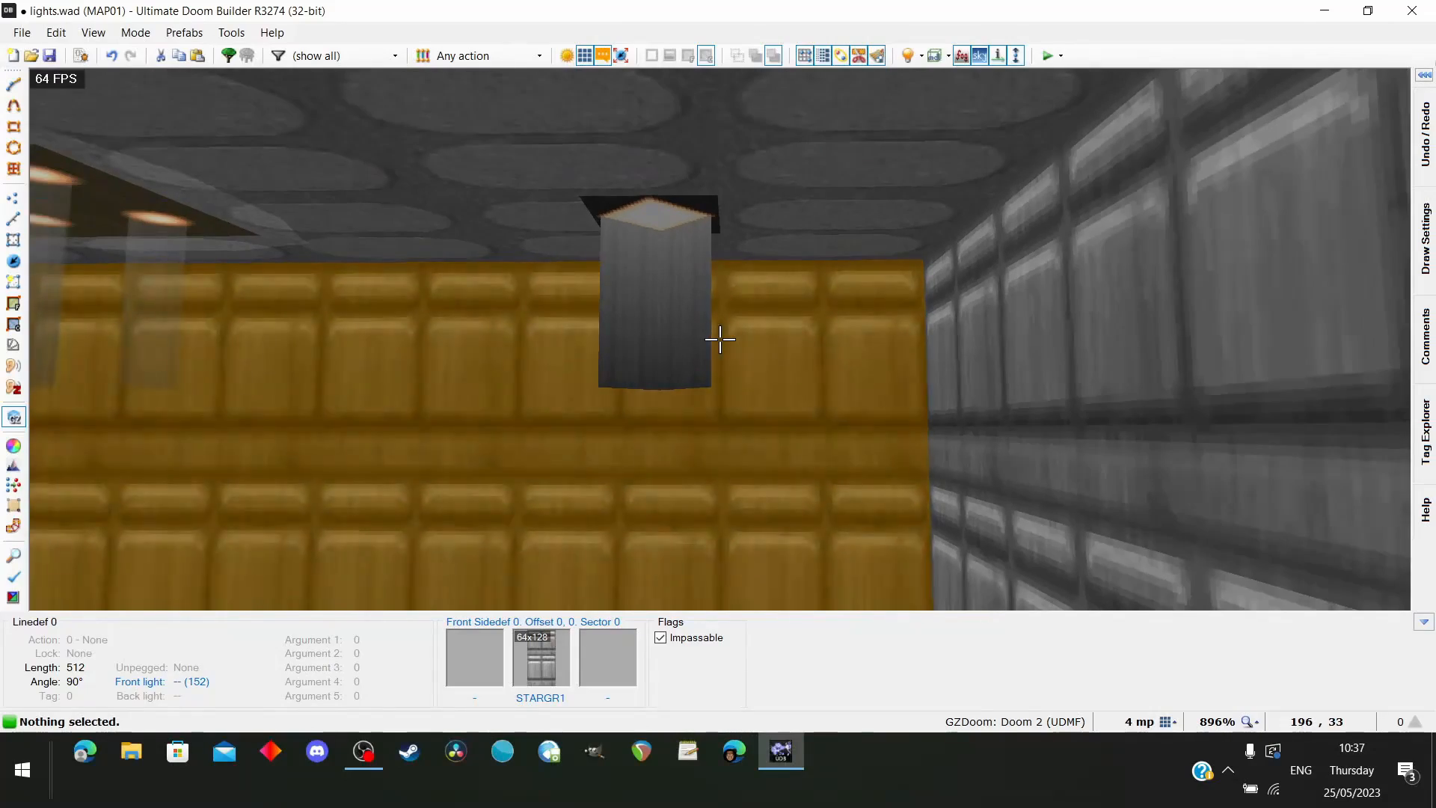
key(w)
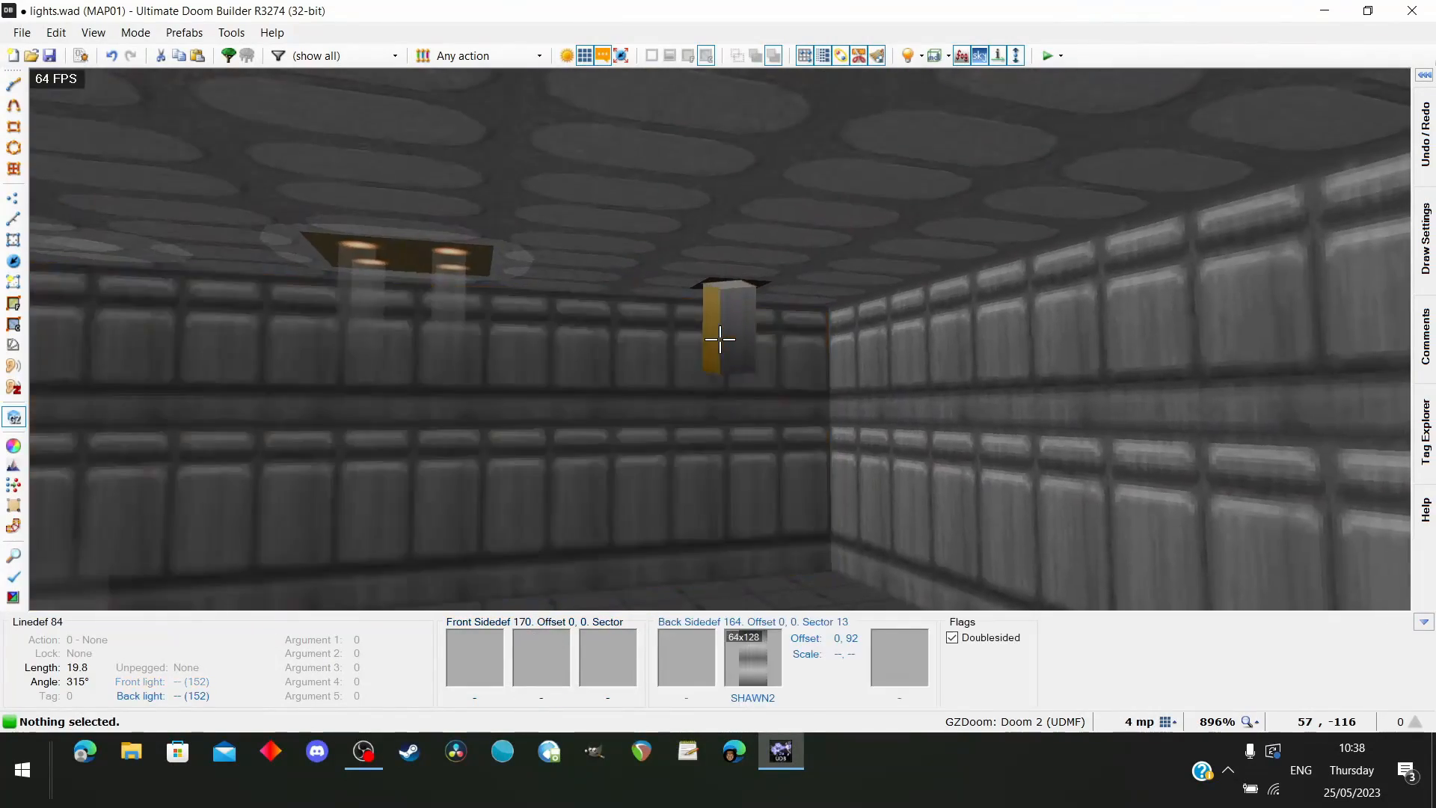
Inspect the existing diamond floor light's translucent SHAWN2 beam and its linedef settings for comparison
key(w)
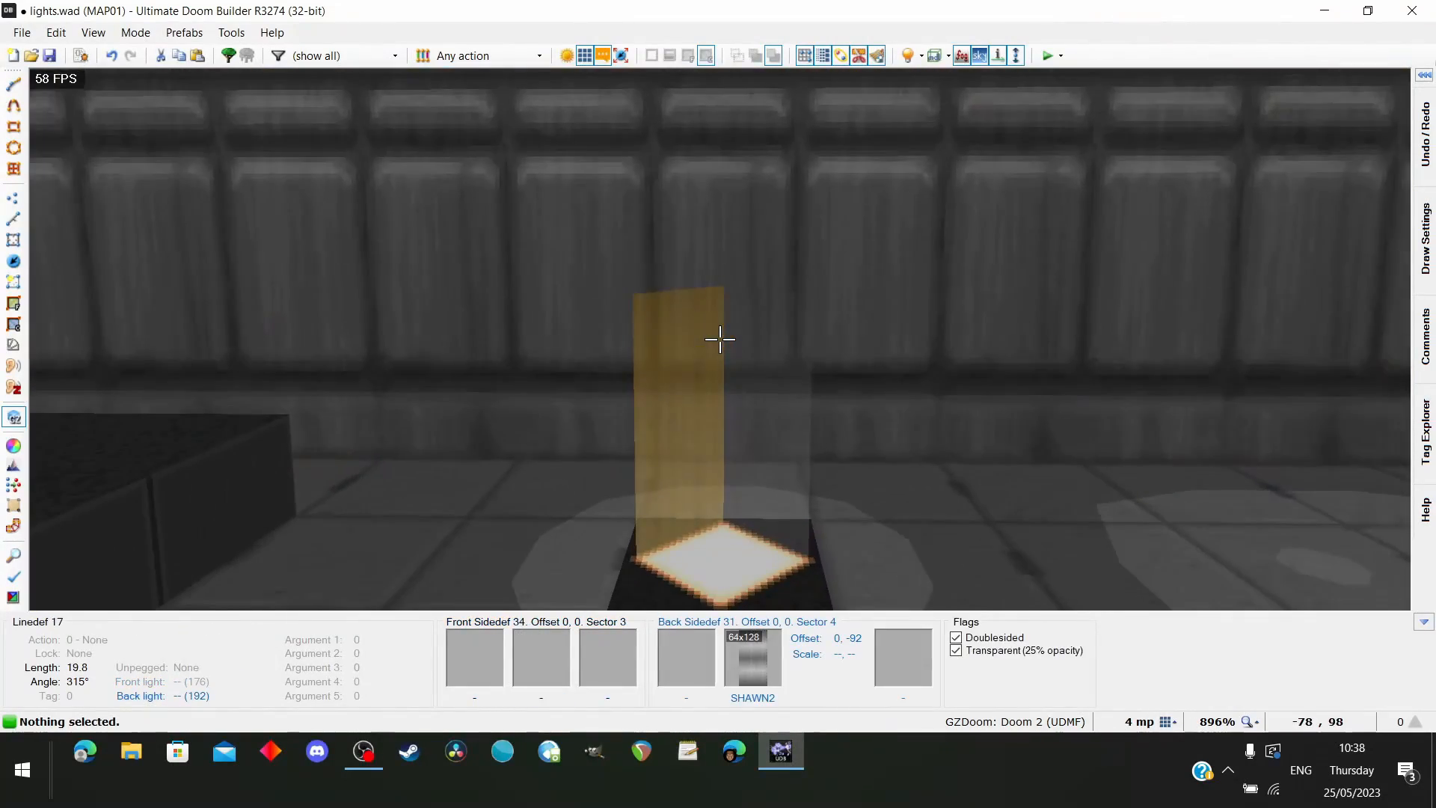
key(s)
key(s)
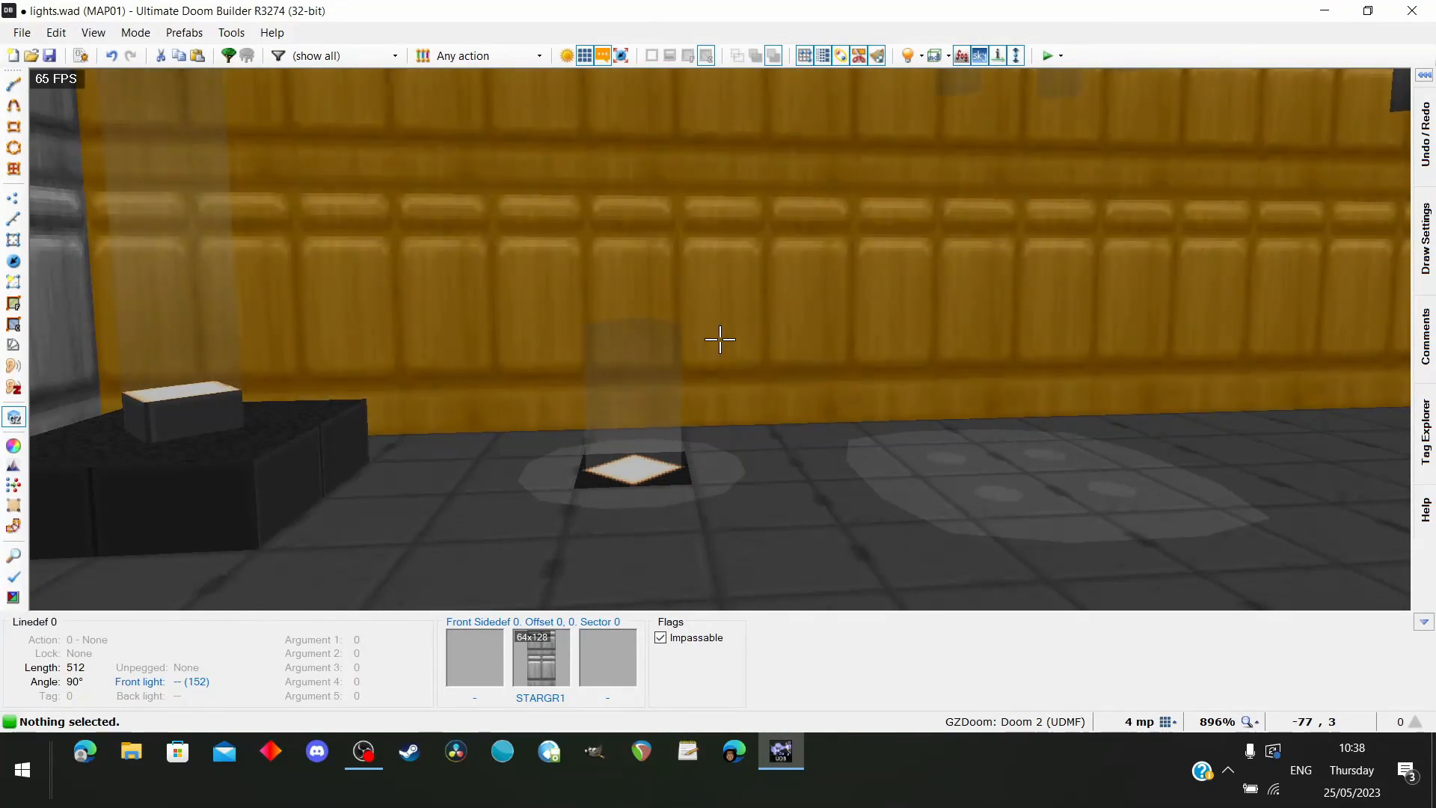
key(s)
Select all four diamond linedefs and enable Wrap middle texture on their back side
key(q)
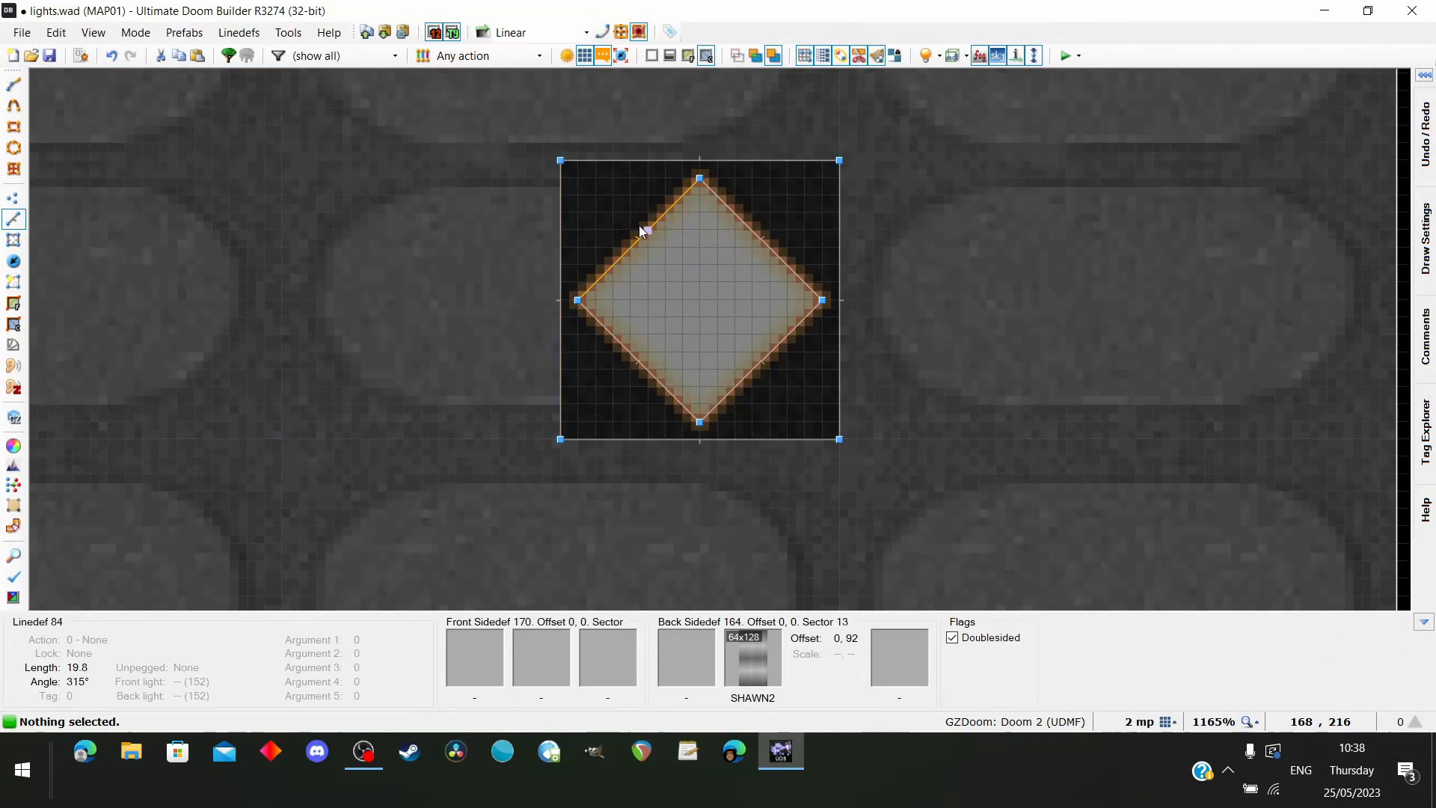
click(634, 262)
click(632, 367)
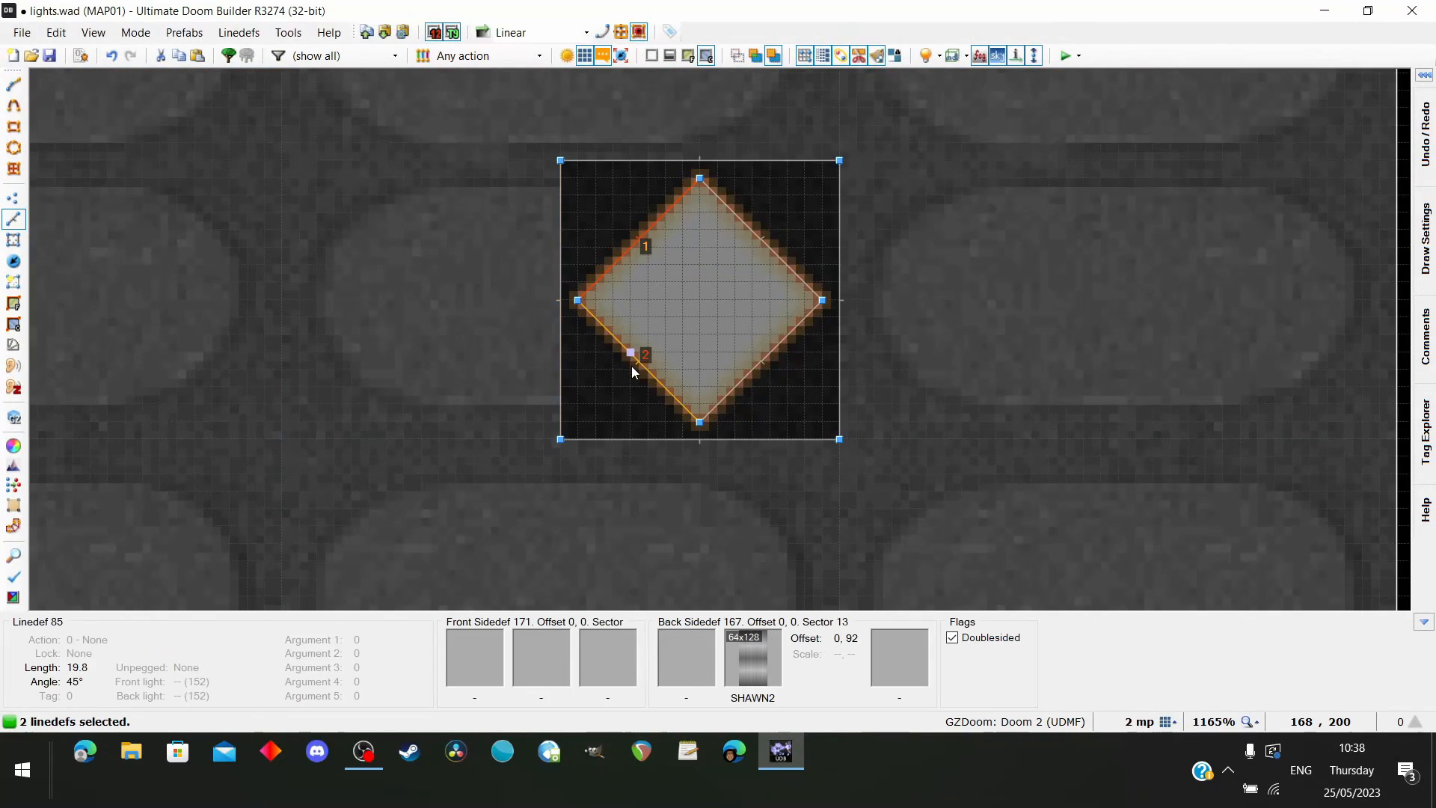
click(761, 245)
right_click(816, 283)
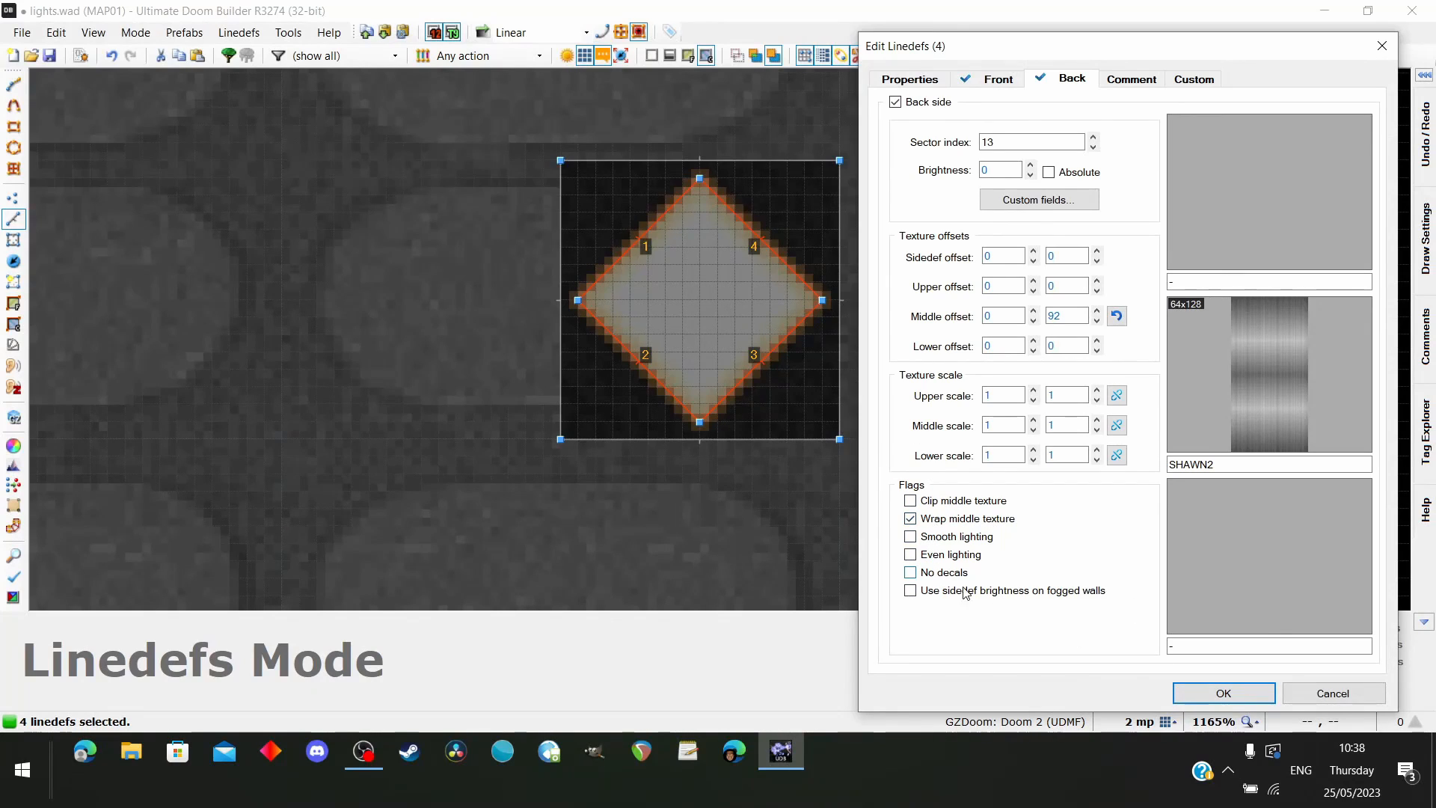
click(1220, 692)
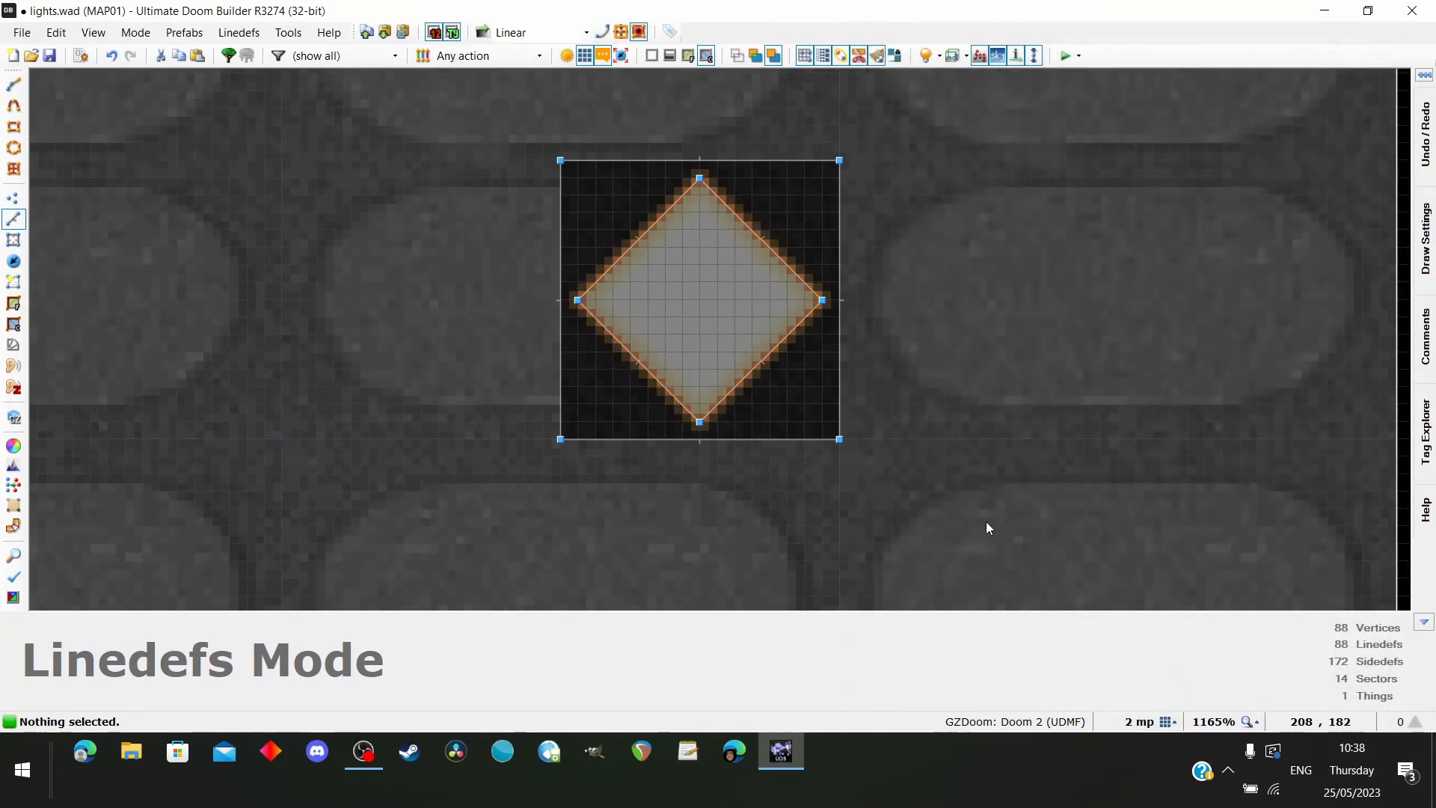
Examine the wrapped SHAWN2 texture beneath the diamond ceiling light from several angles in the 3D view
key(w)
key(d)
key(e)
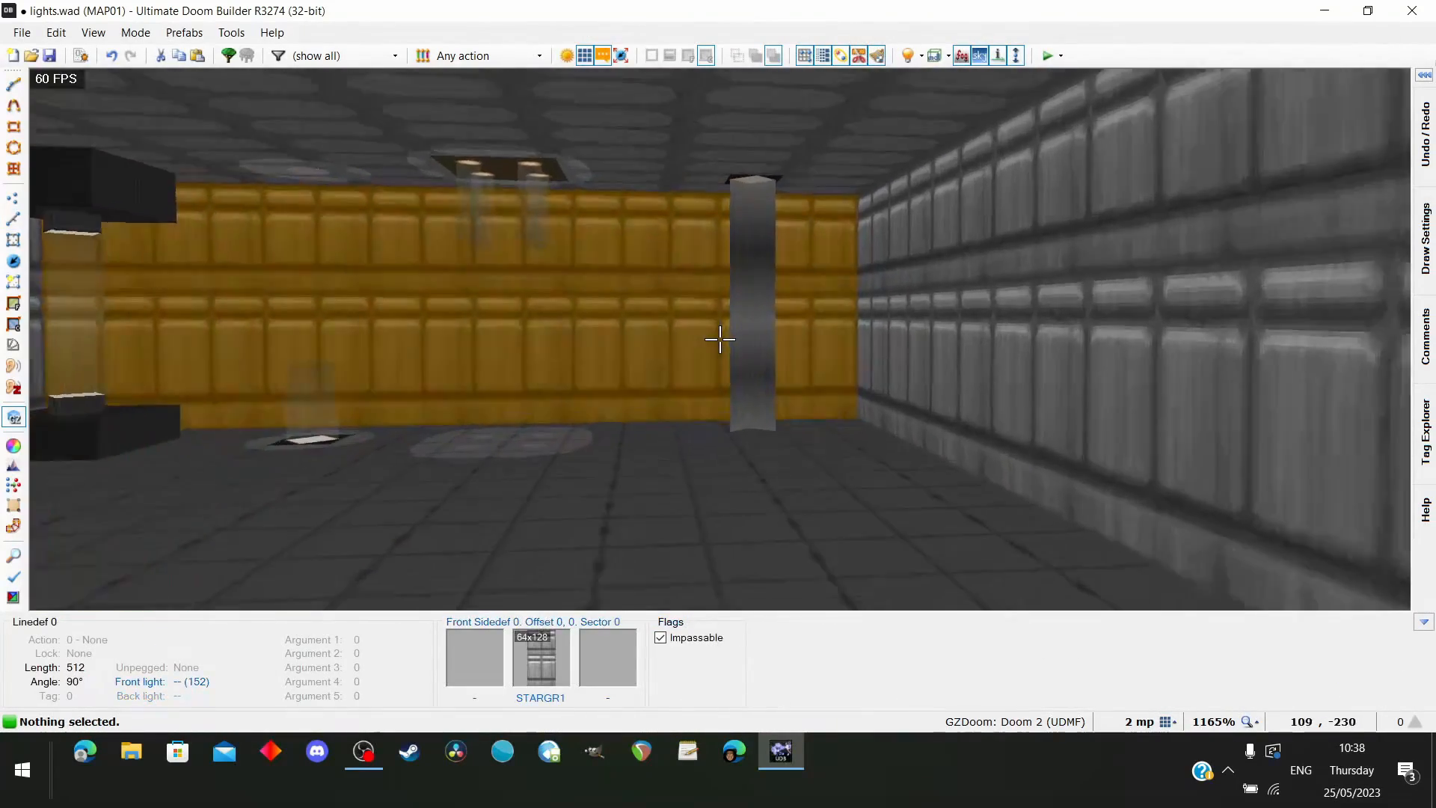
key(e)
key(d)
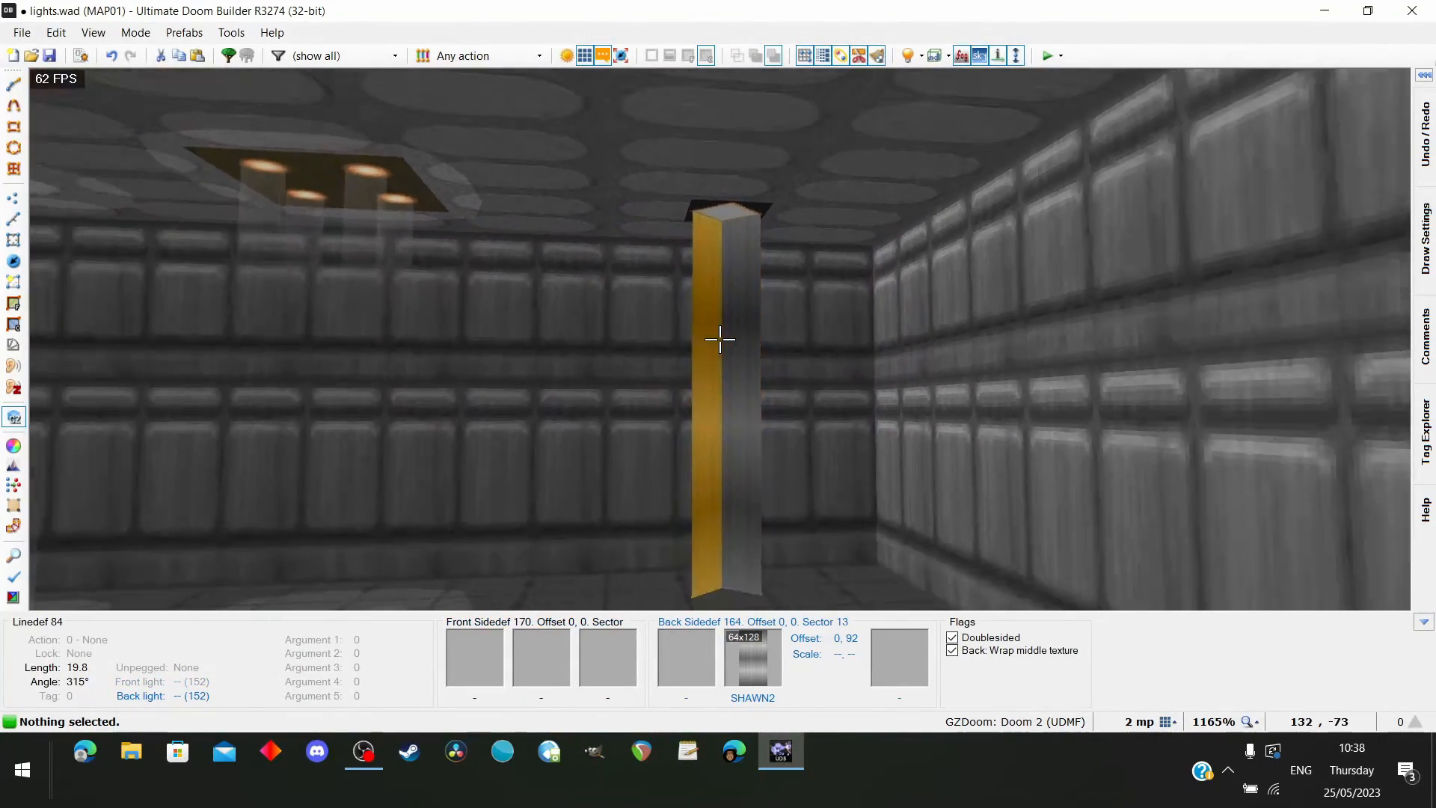
key(d)
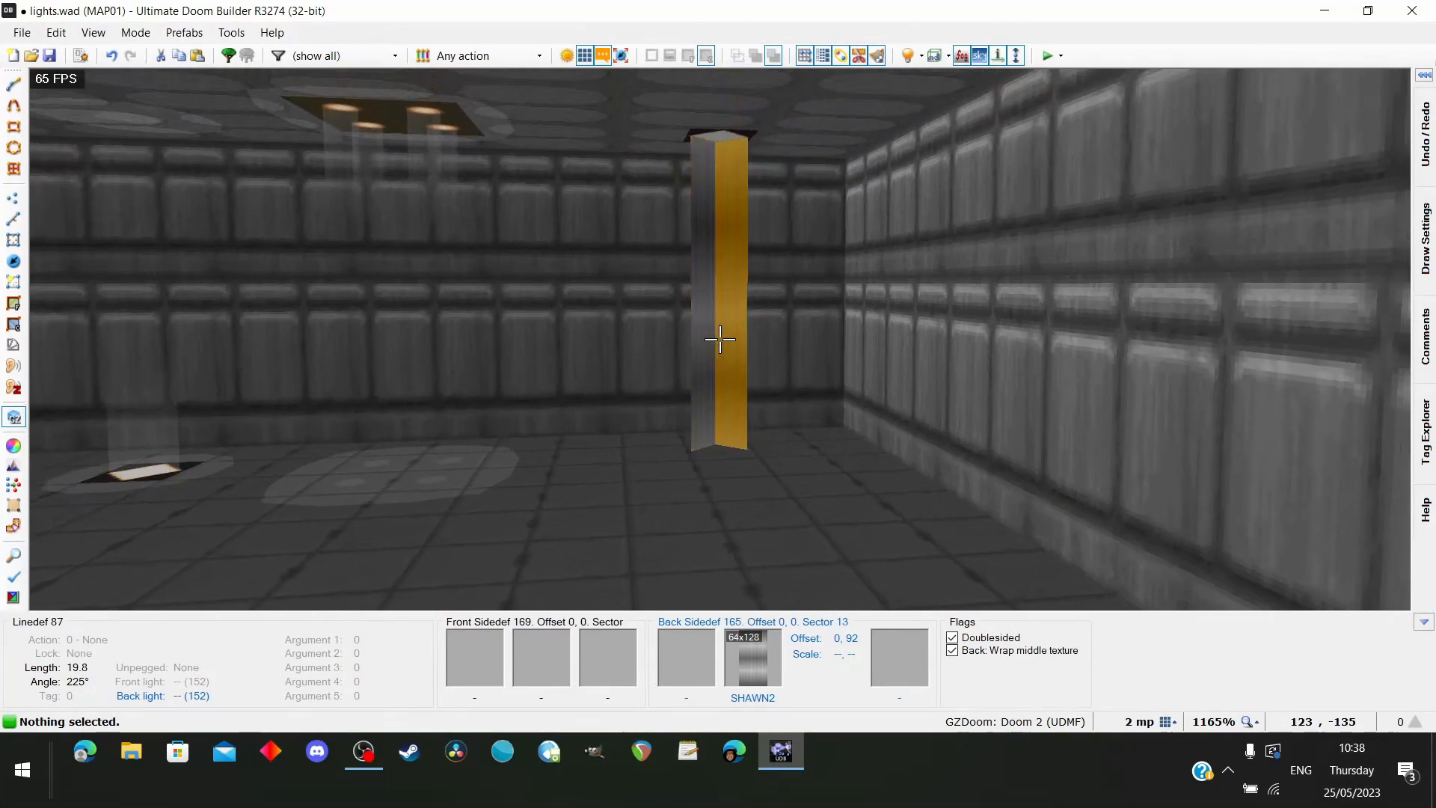
key(e)
Try raising the ceilings of the diamond and its surrounding square to 296 to see how the wrapped texture behaves
key(e)
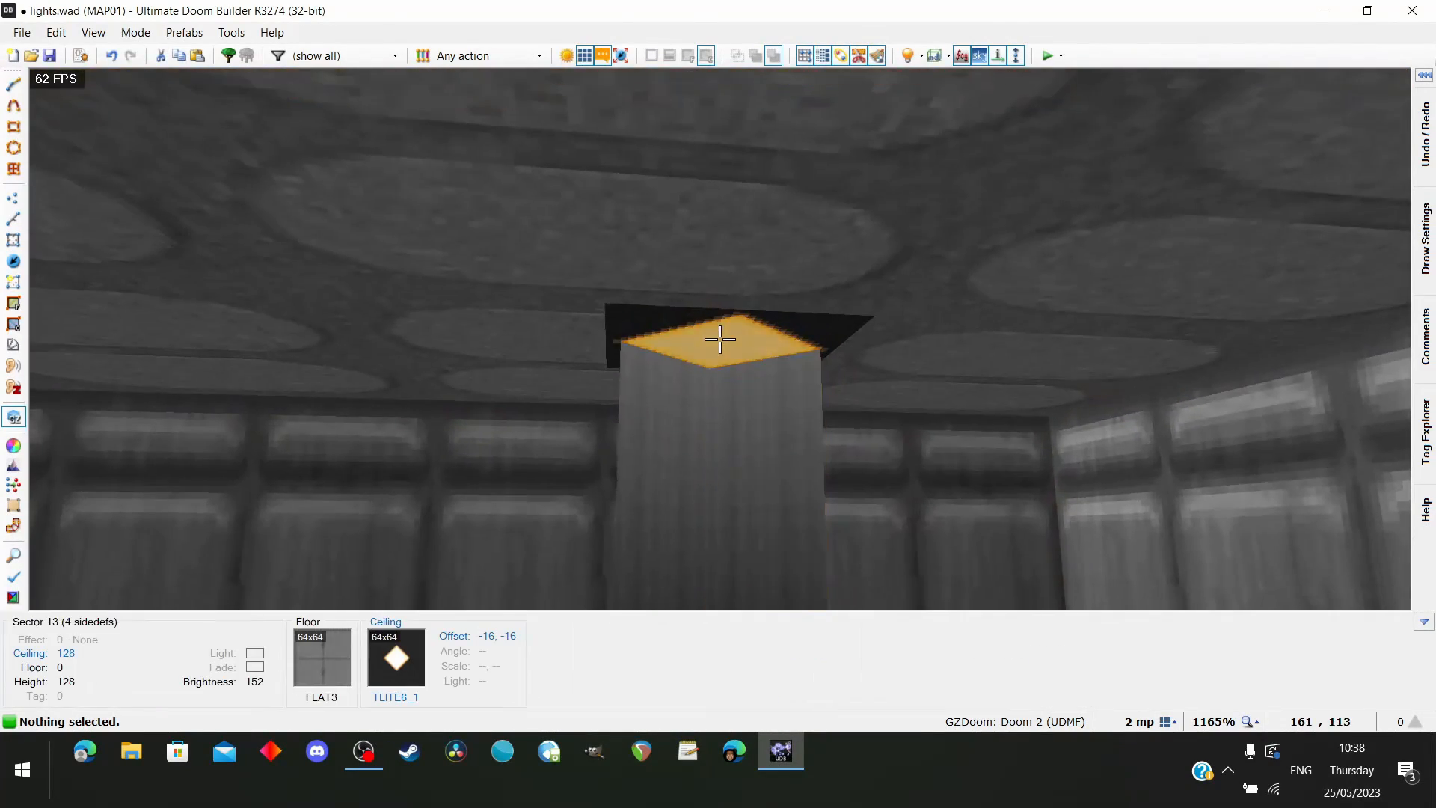
click(720, 339)
click(720, 340)
key(d)
scroll(719, 340, up, 5)
key(e)
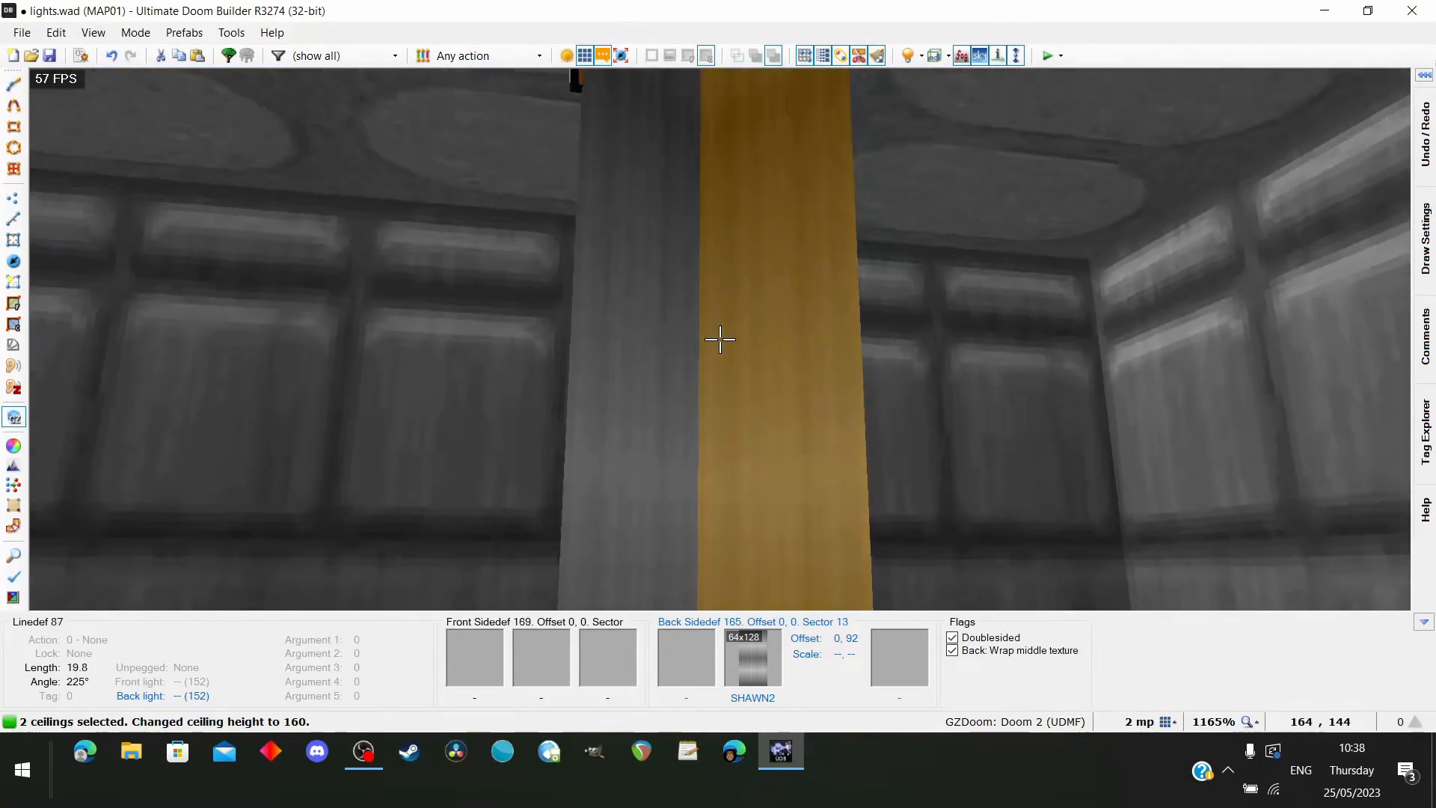
scroll(720, 340, up, 2)
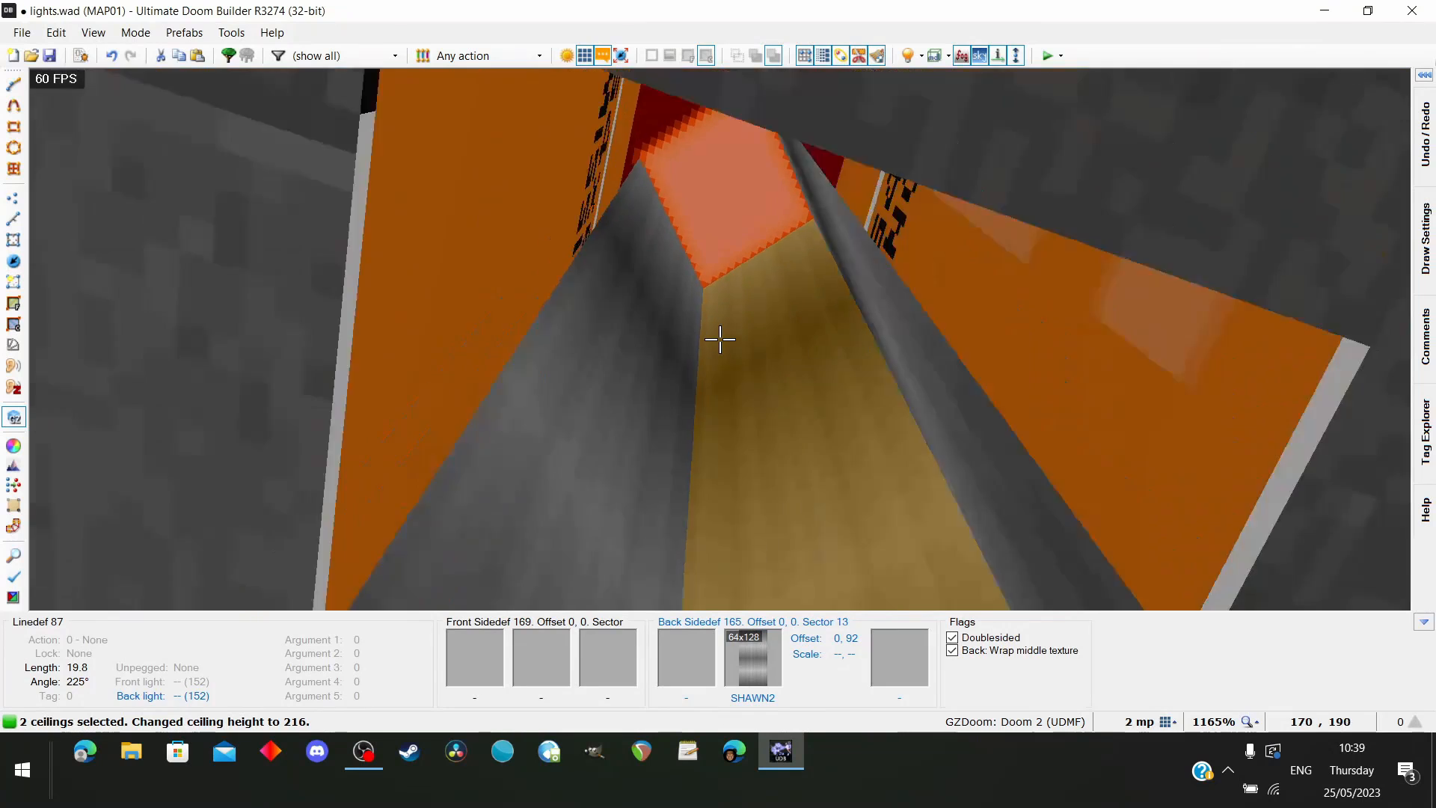
key(d)
key(e)
key(d)
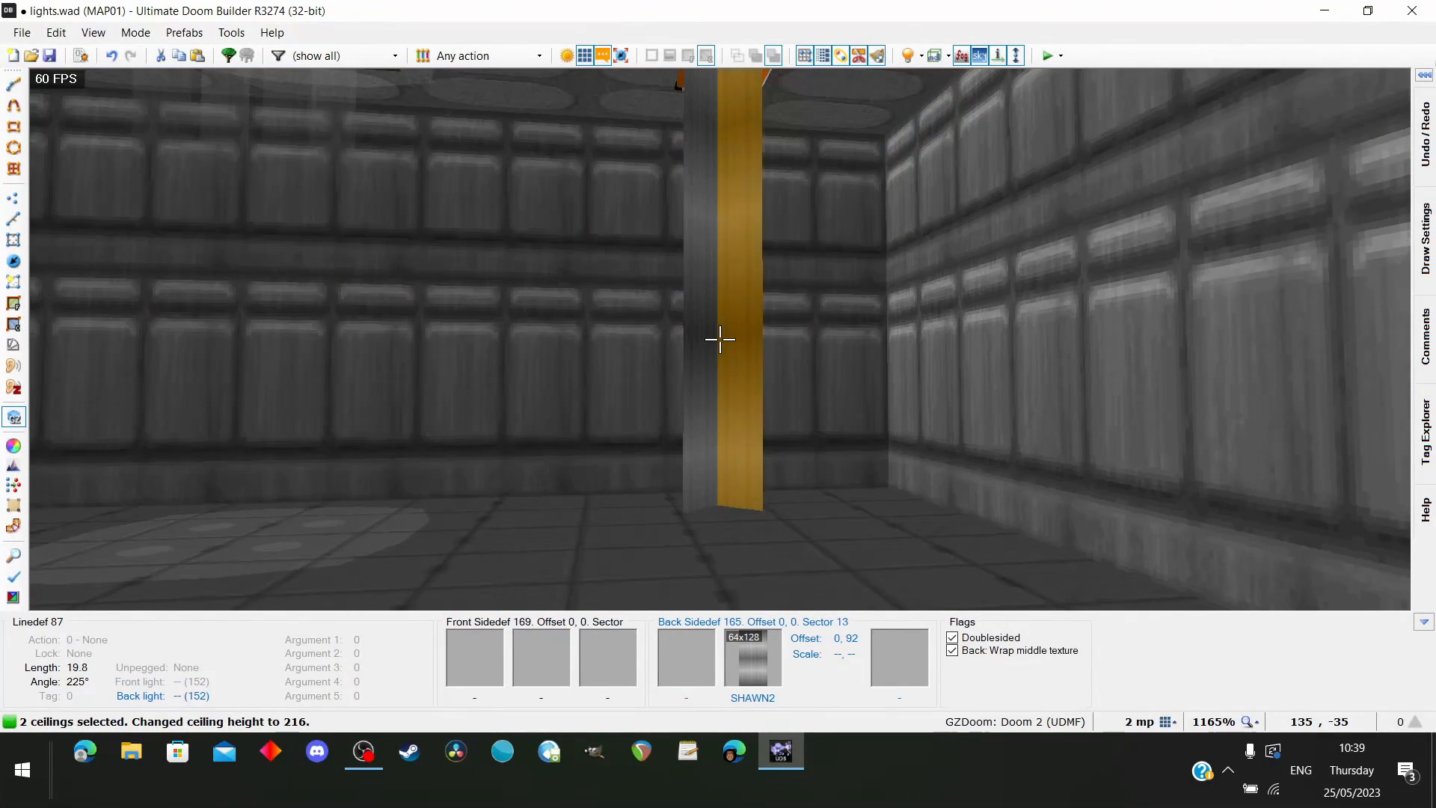
scroll(720, 340, up, 7)
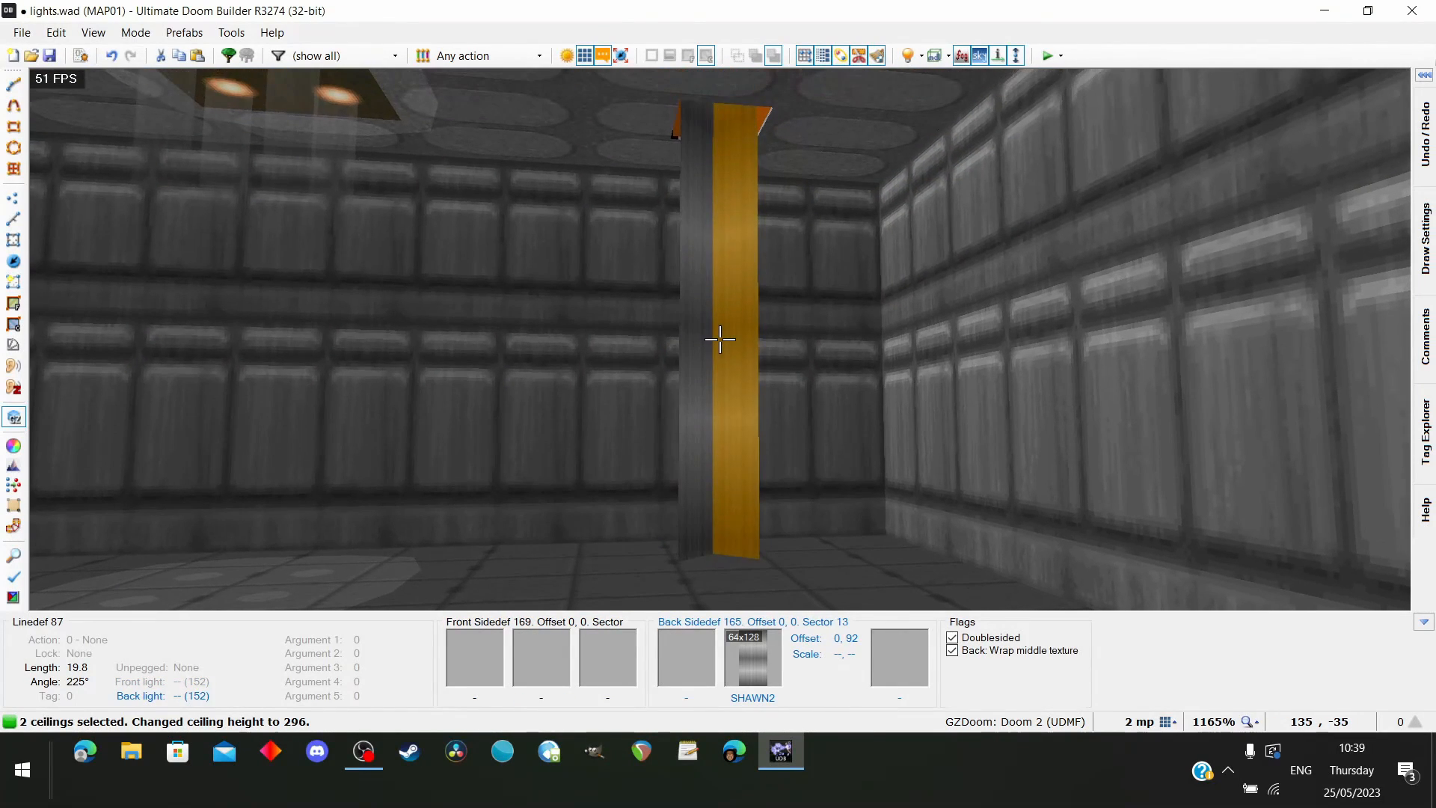
scroll(720, 339, up, 3)
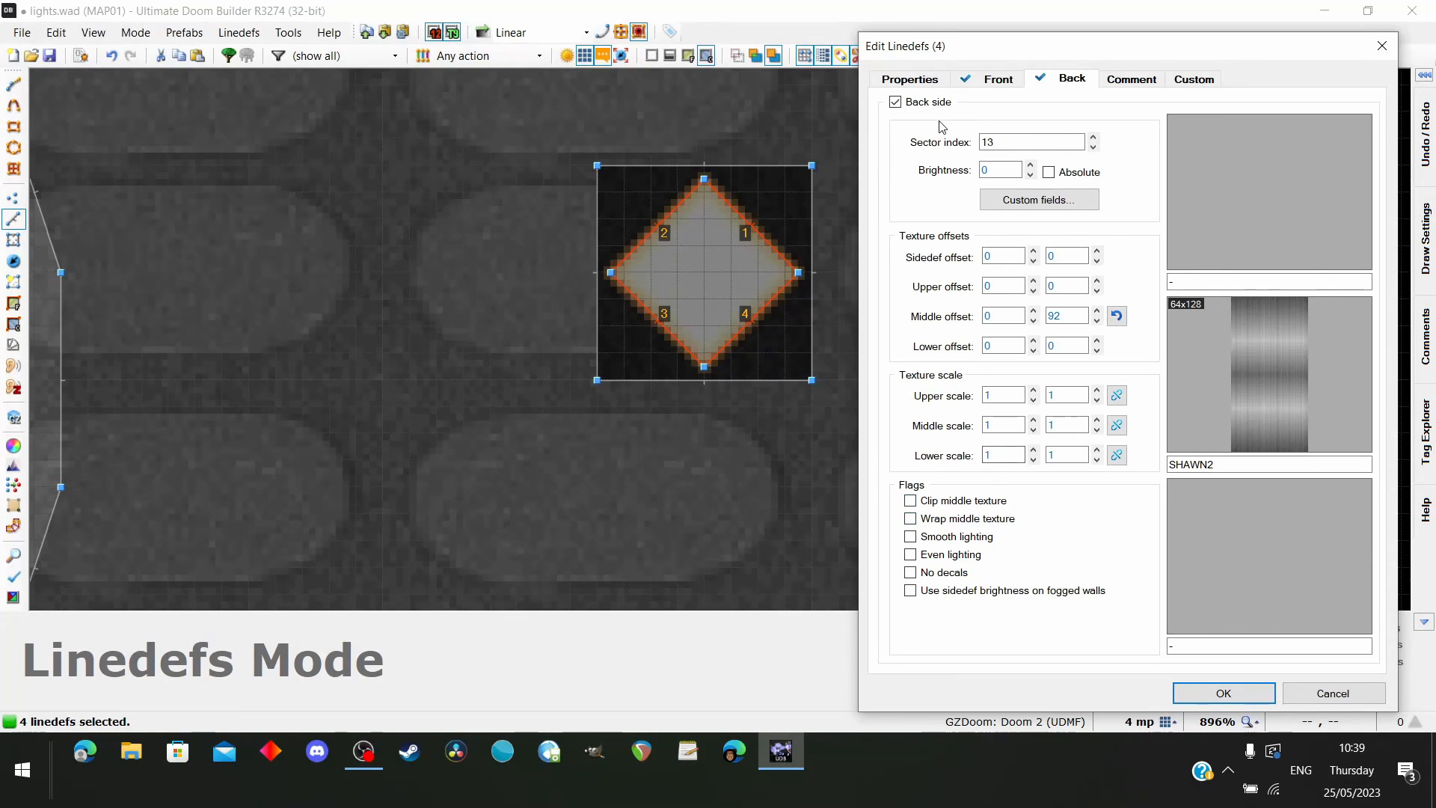
Set all four diamond linedefs to Transparent (25% opacity), with middle texture wrapping turned off
key(Return)
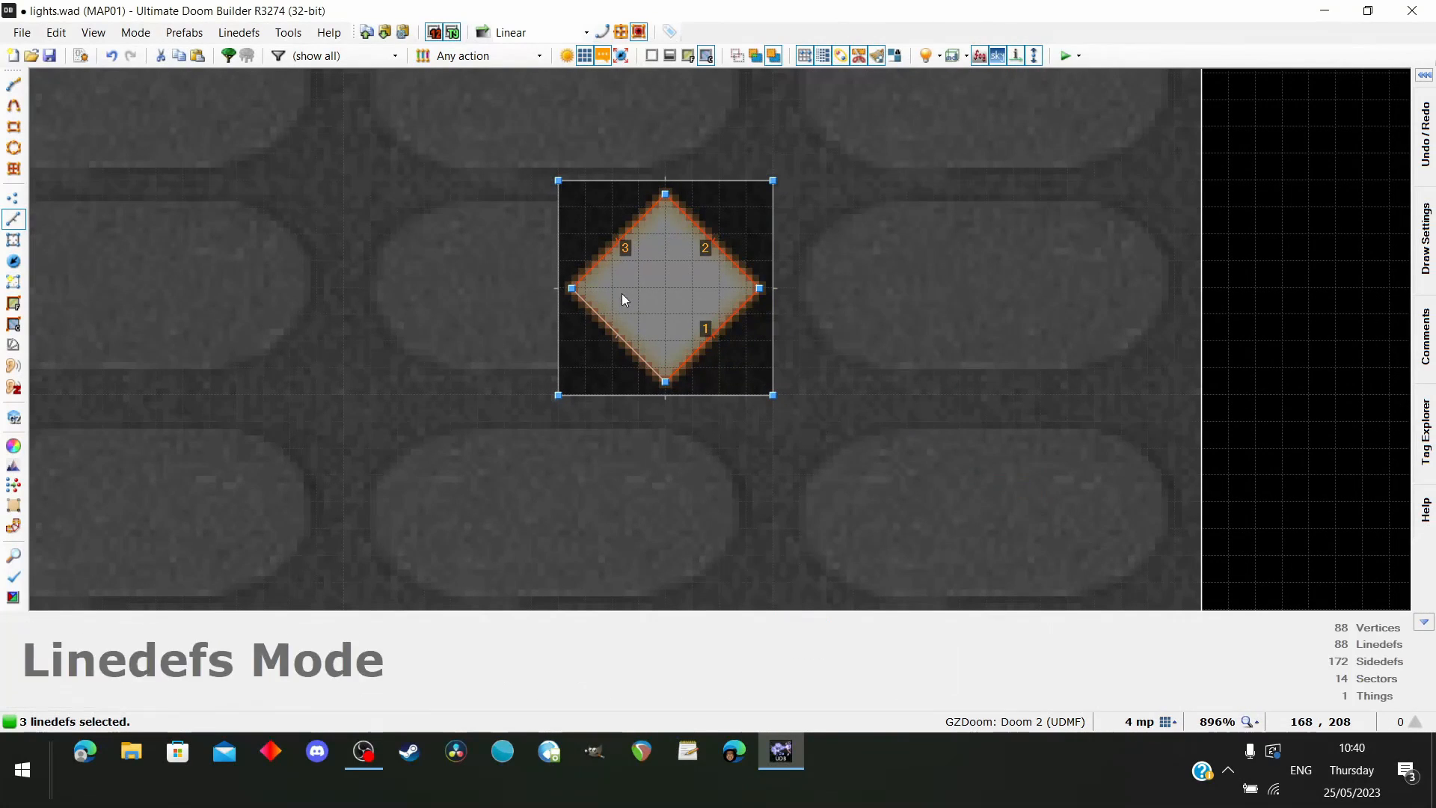
right_click(686, 336)
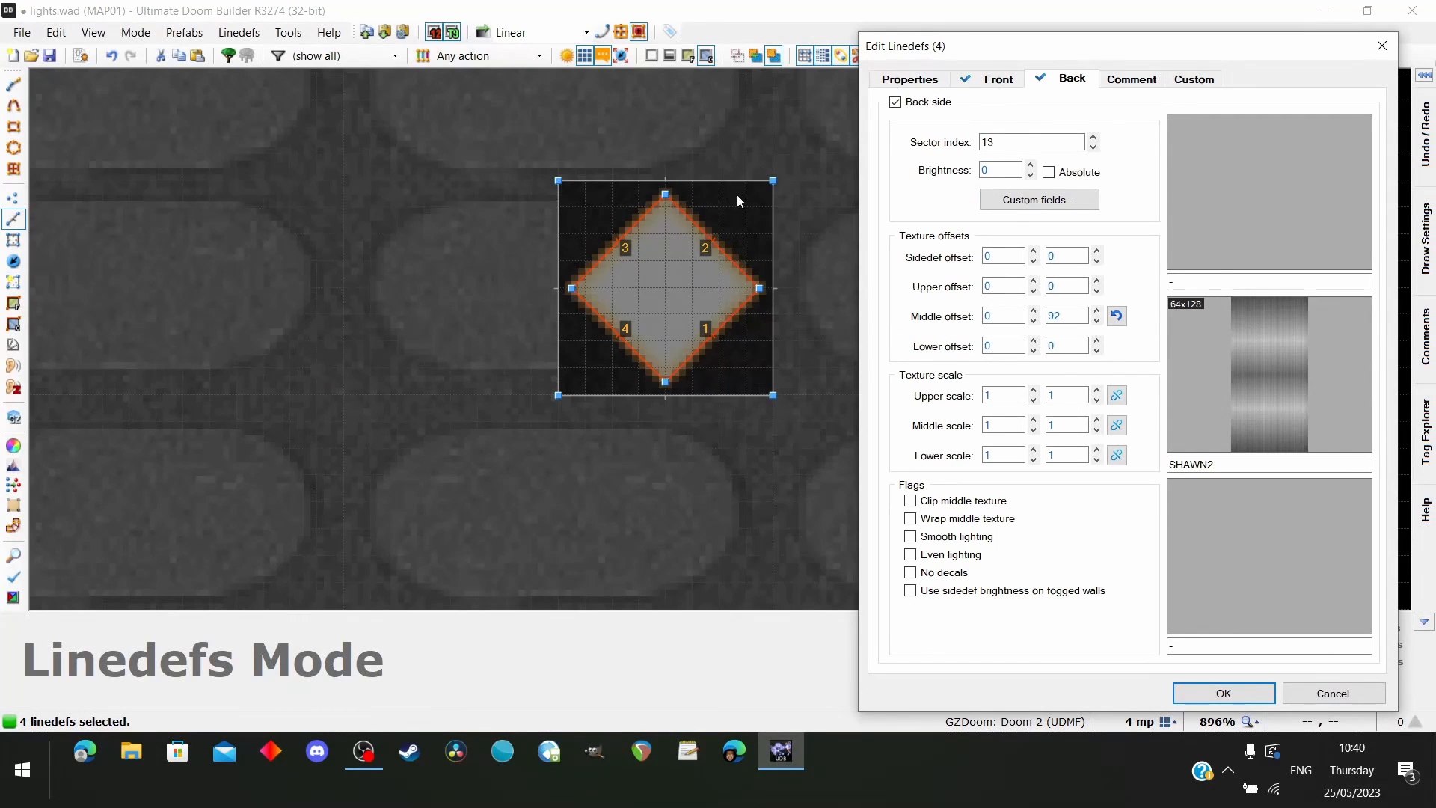
click(919, 80)
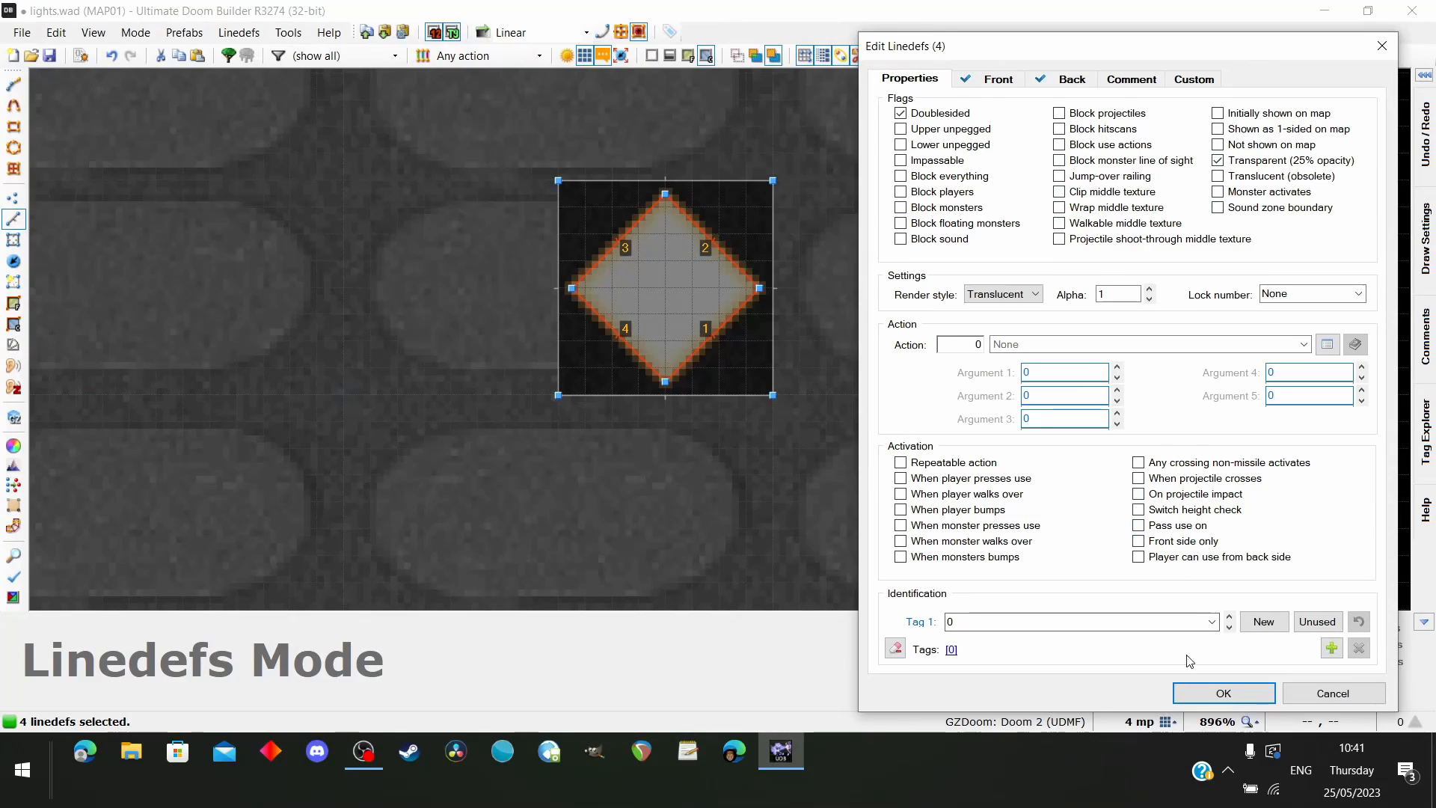
click(1218, 692)
Check the translucent beam beneath the new diamond ceiling light in the 3D view
key(q)
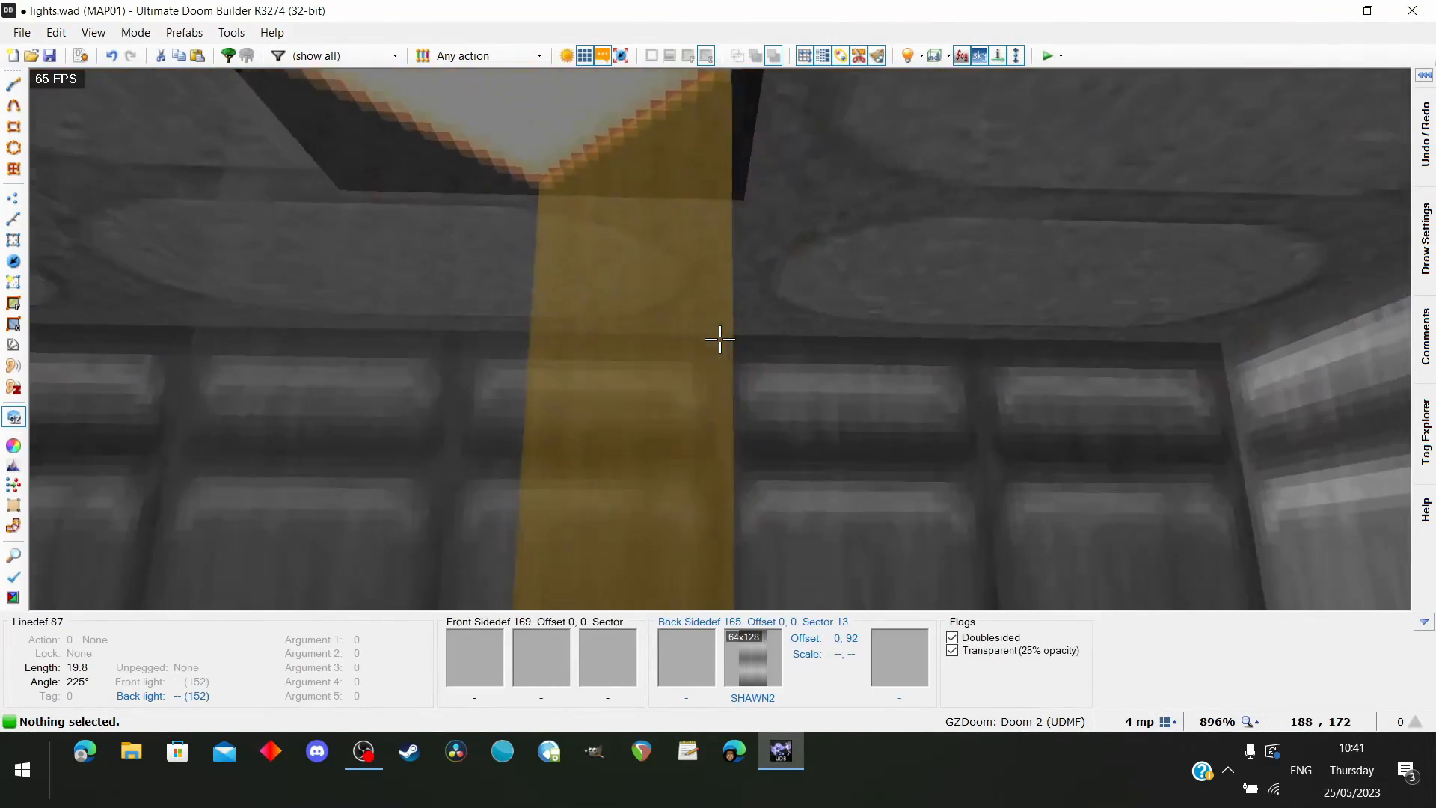
key(s)
key(a)
key(w)
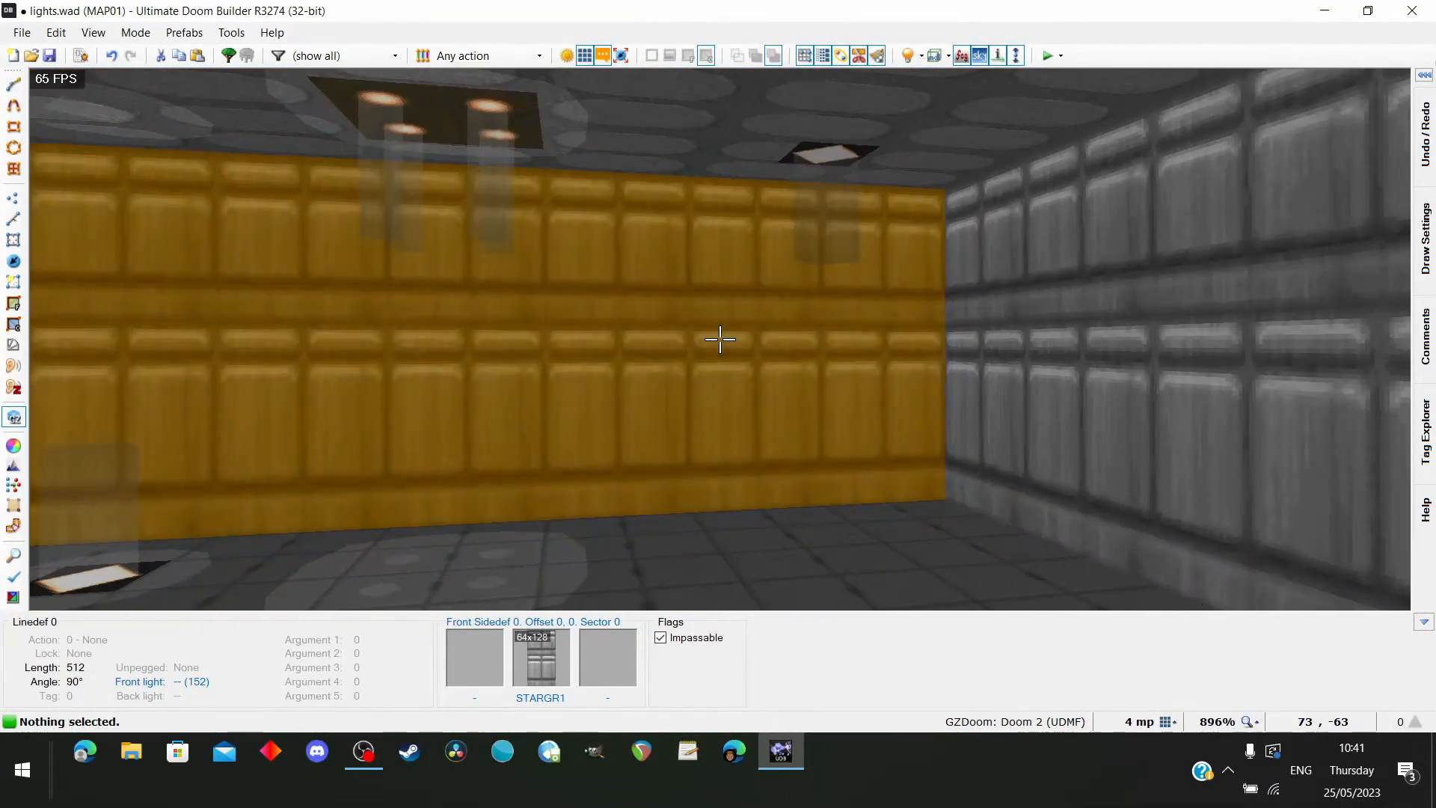
key(q)
Test the map in GZDoom, inspect the new ceiling light and its beam from several positions, and quit the game
scroll(357, 295, down, 10)
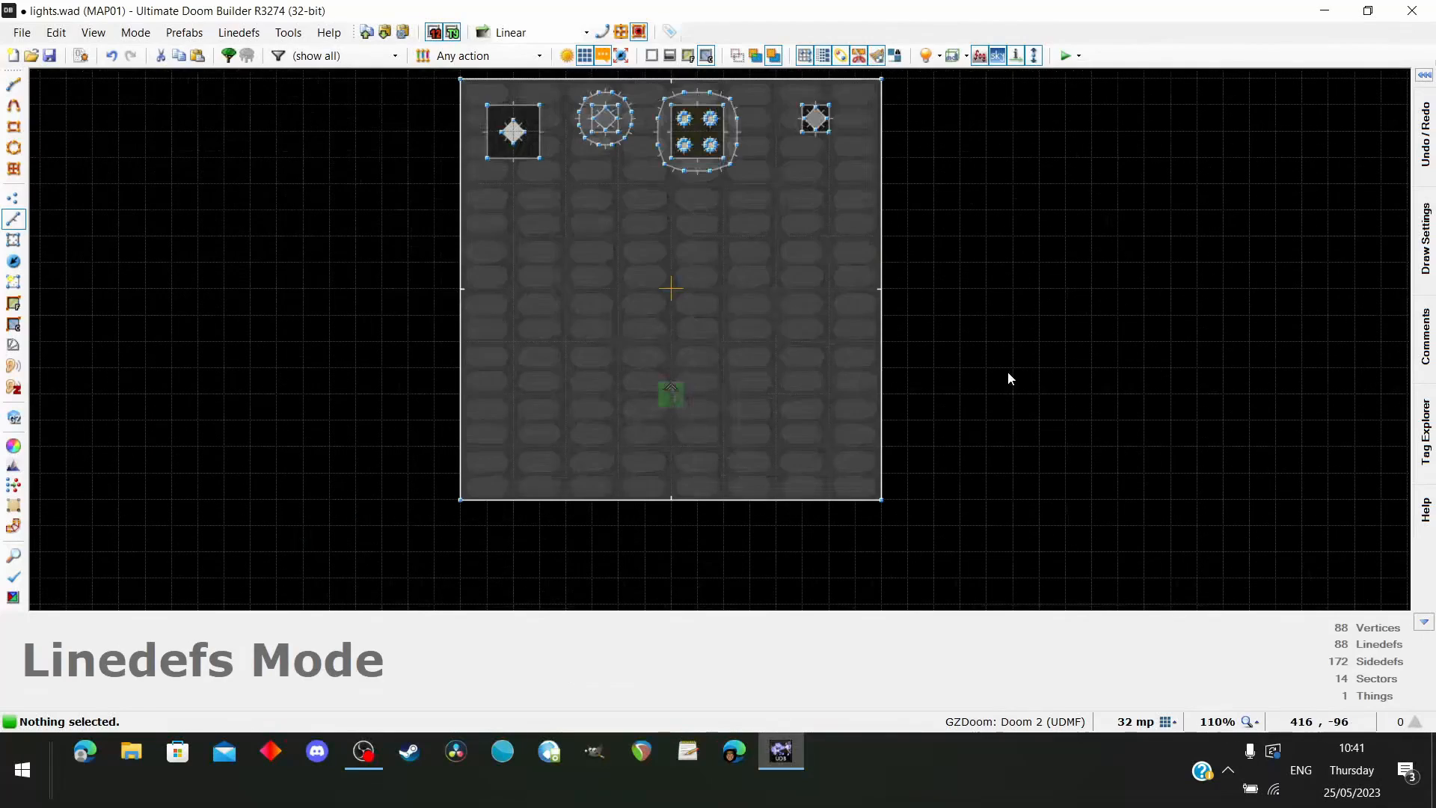
click(1066, 57)
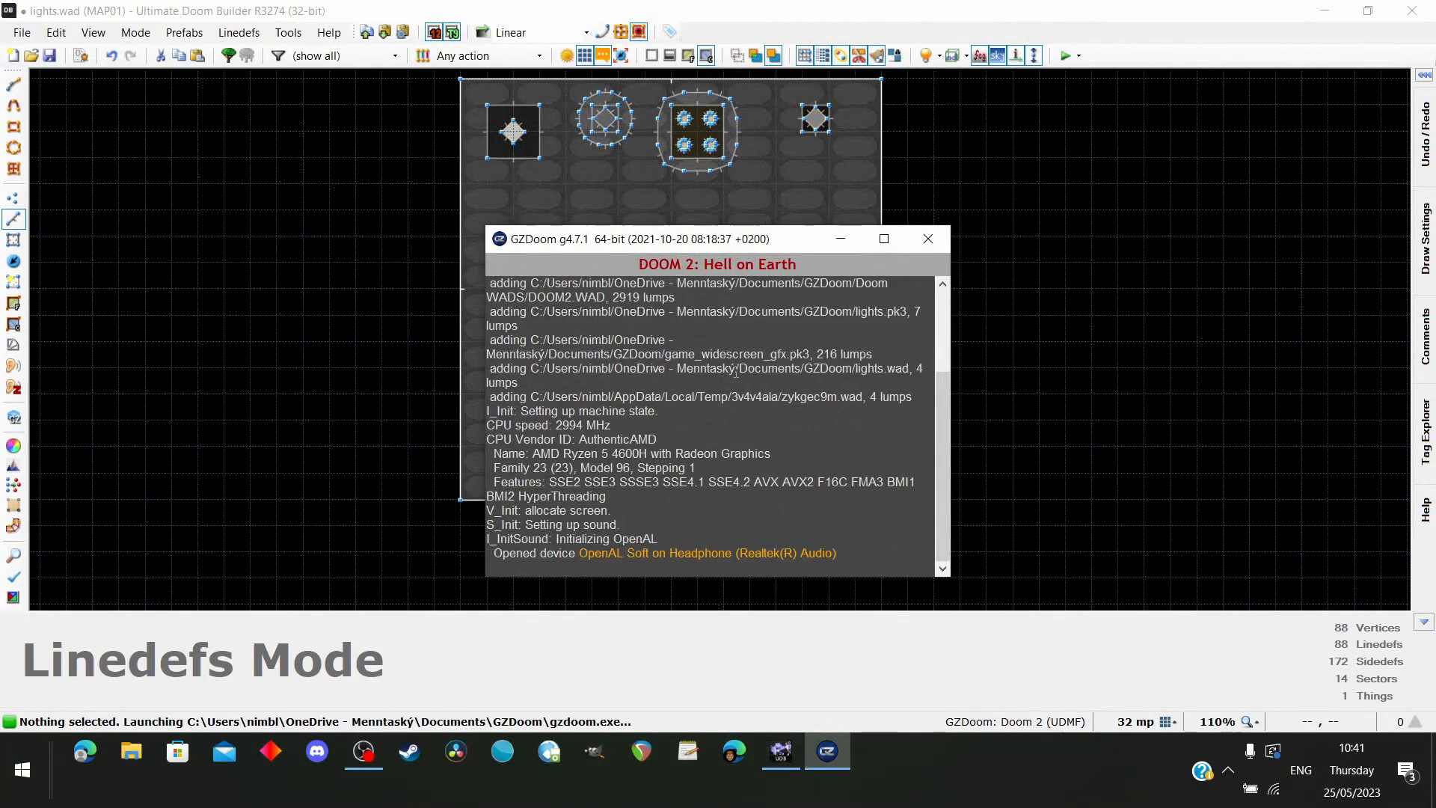
key(w)
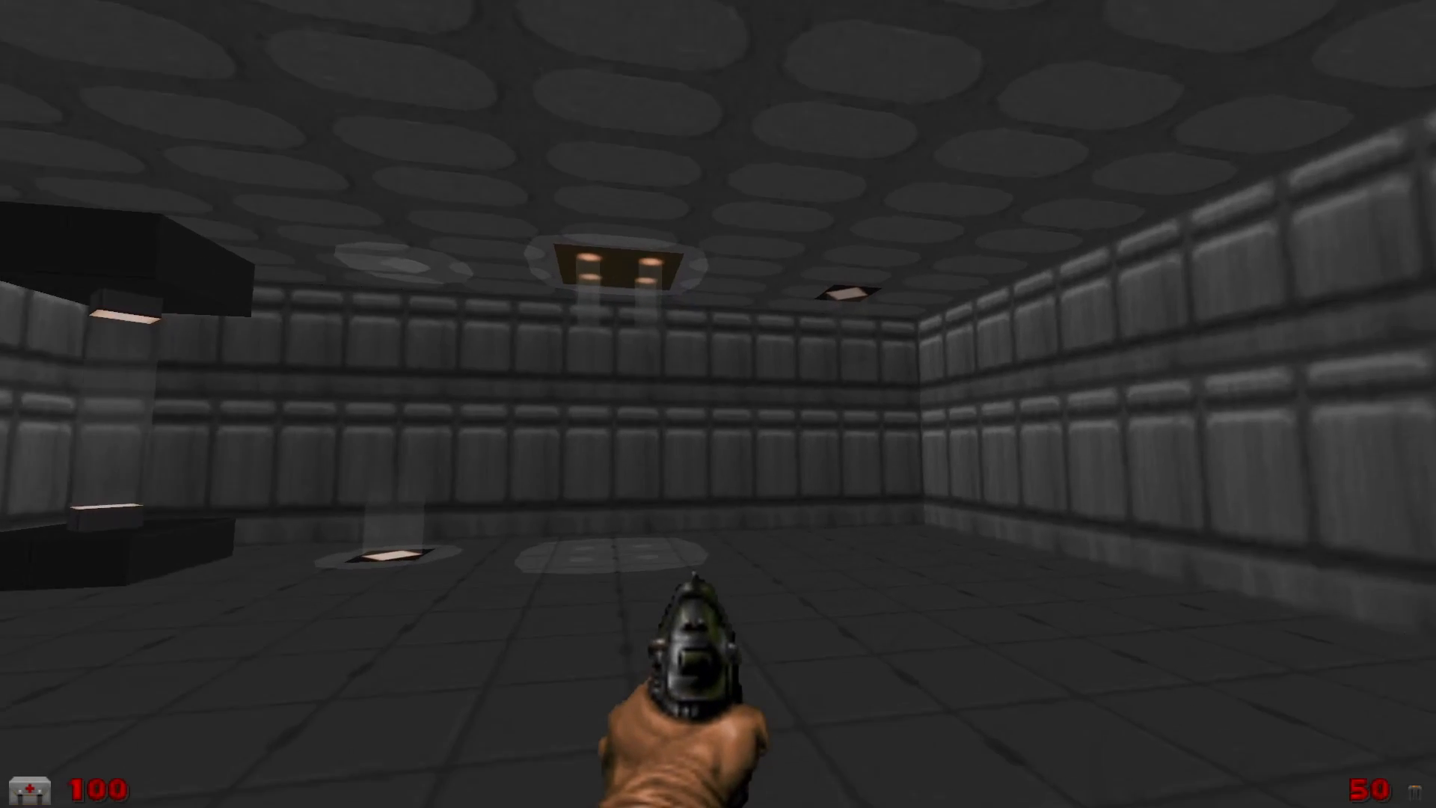
key(d)
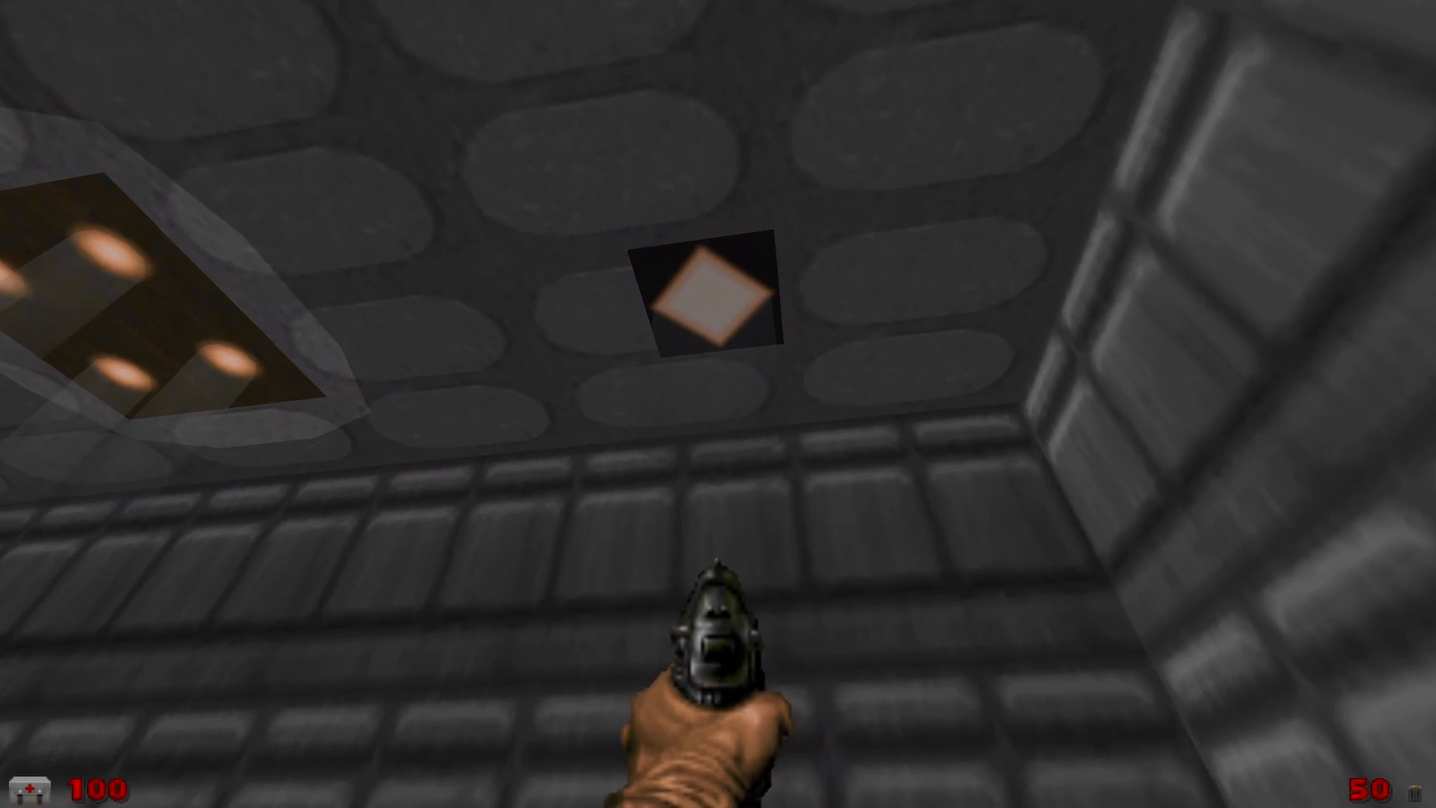
key(a)
key(s)
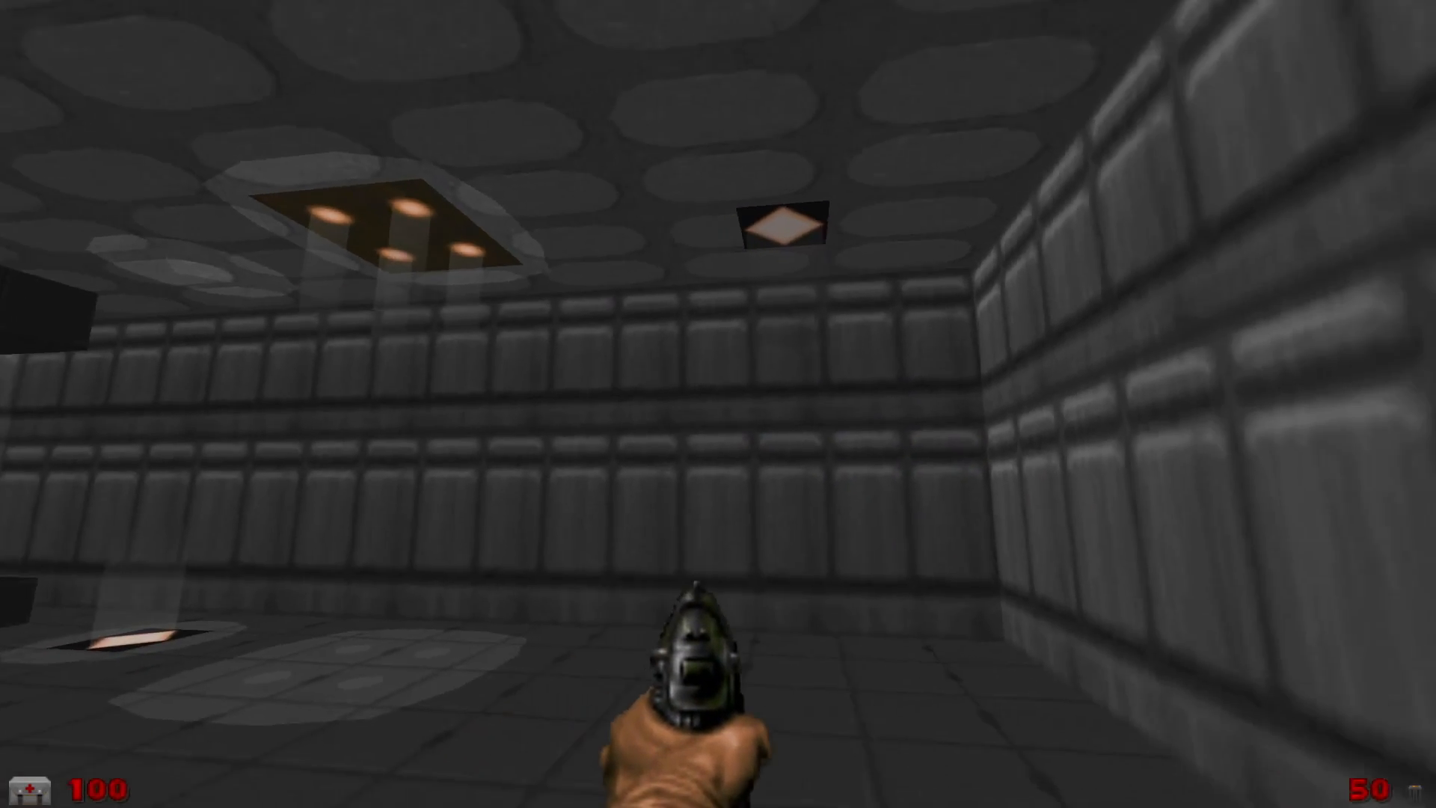
key(d)
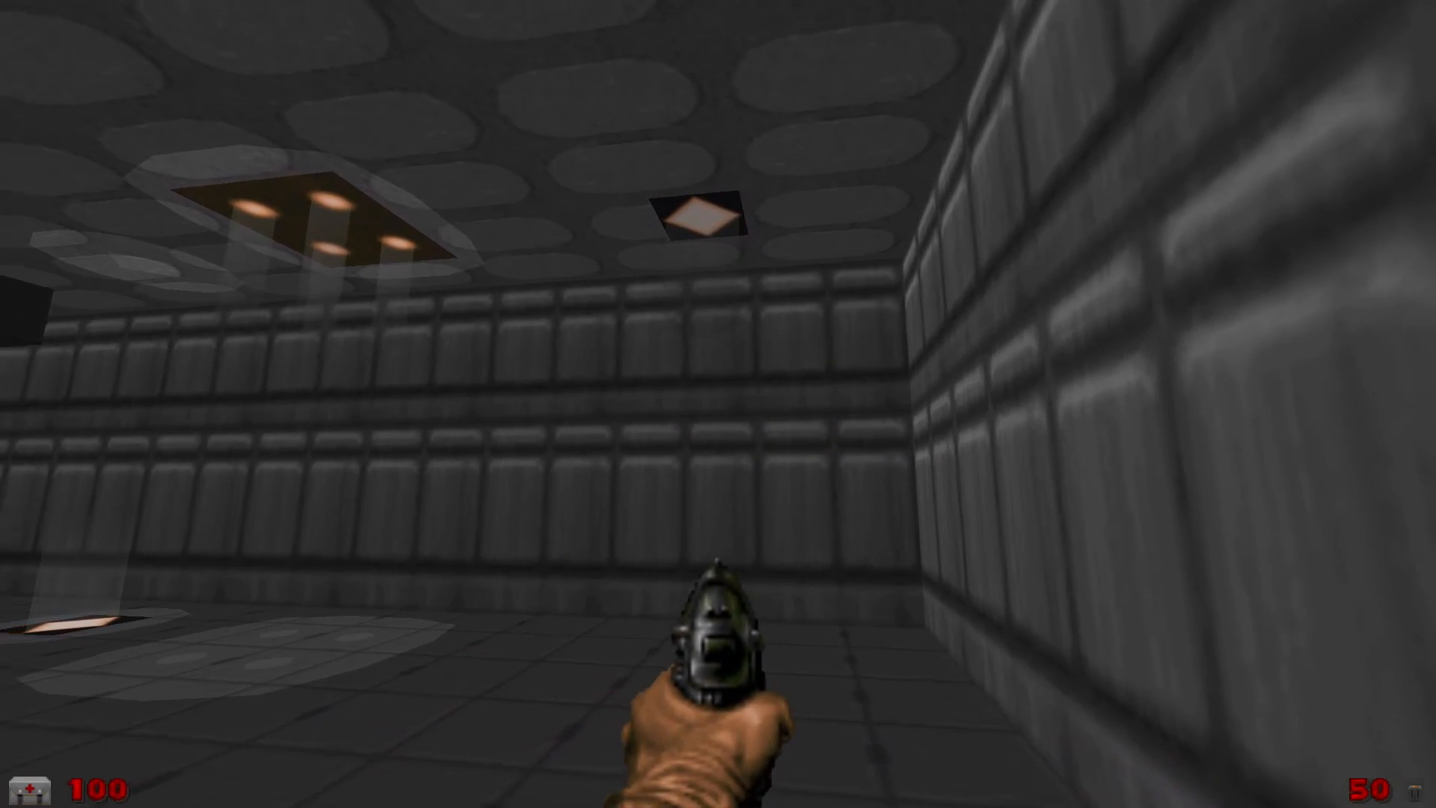
key(a)
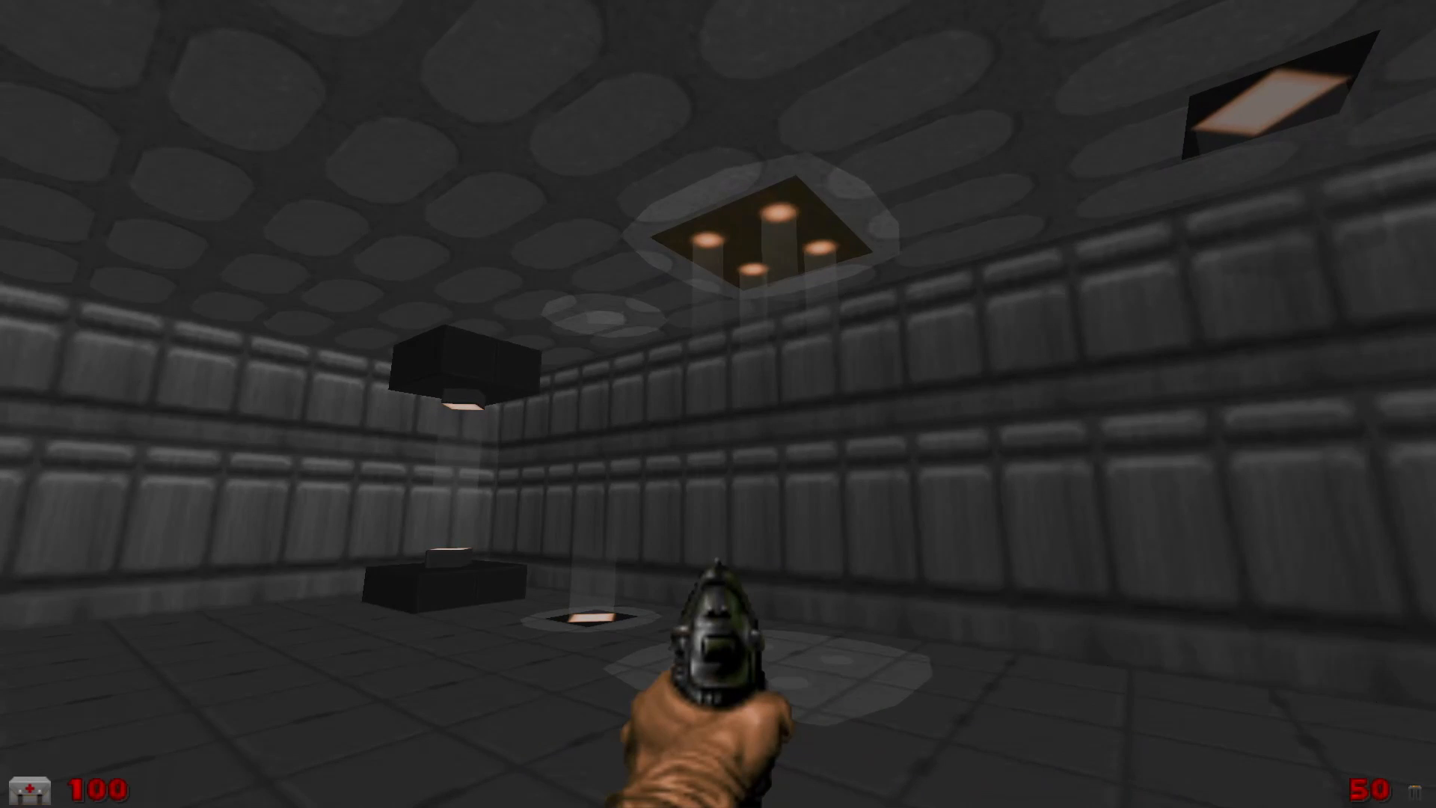
key(w)
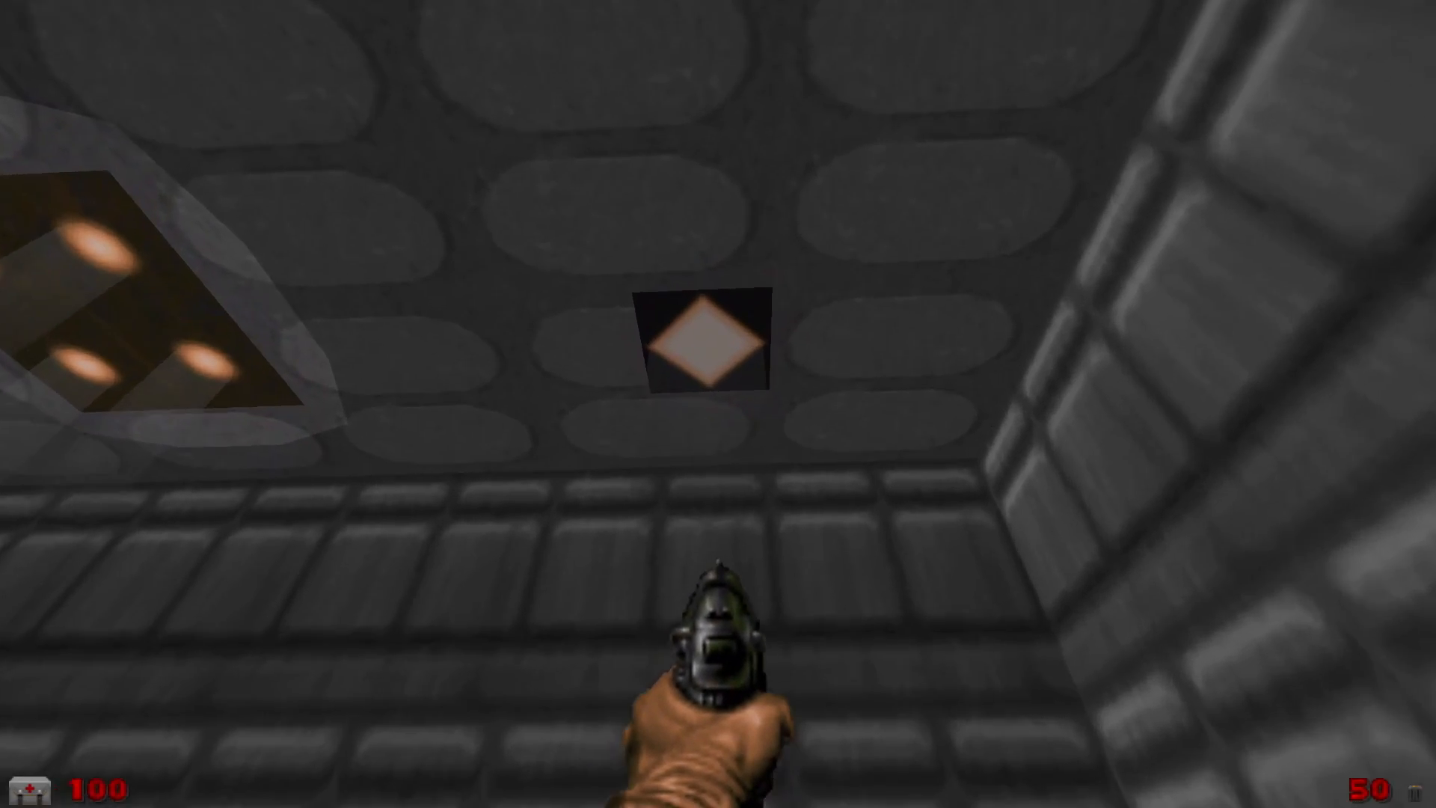
key(s)
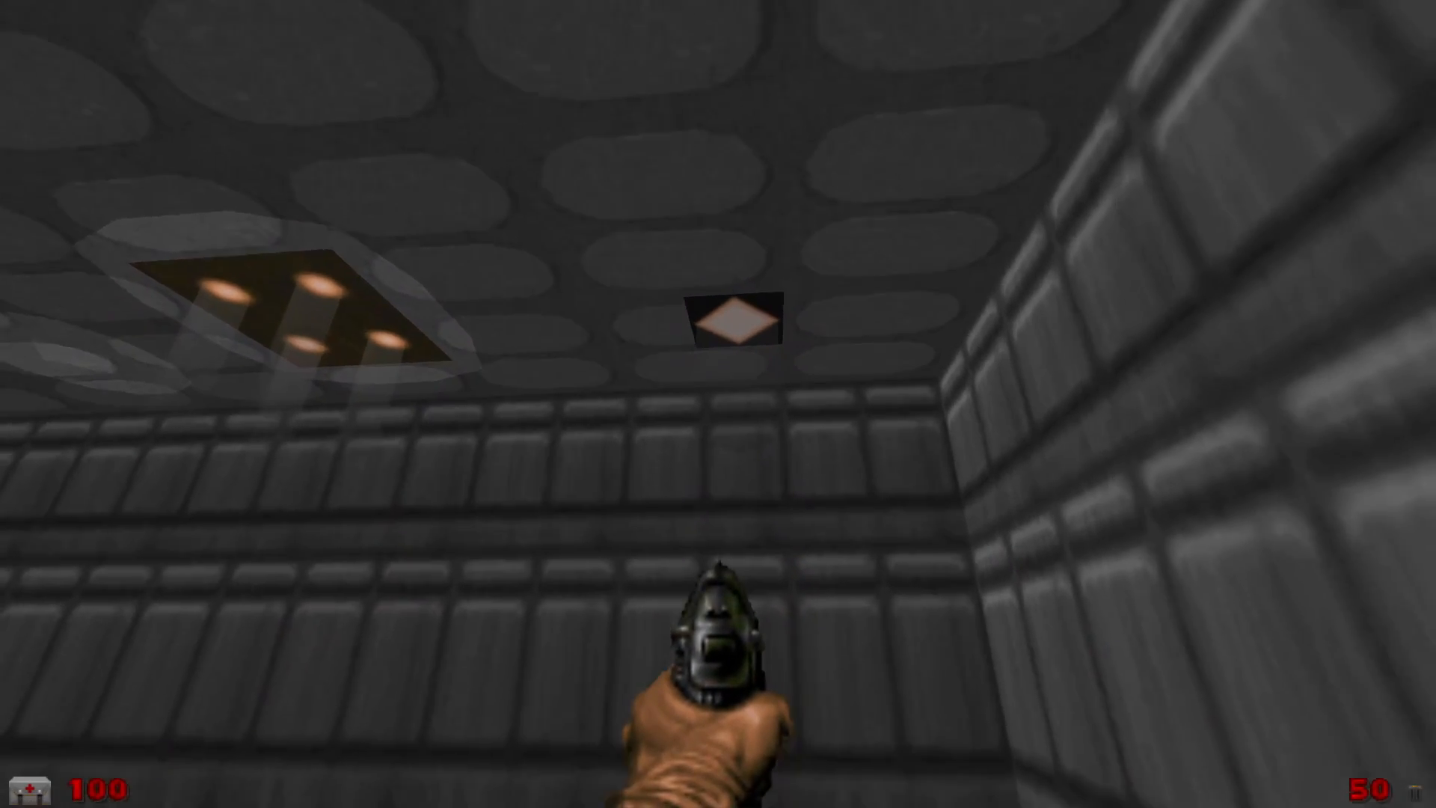
key(Escape)
key(Return)
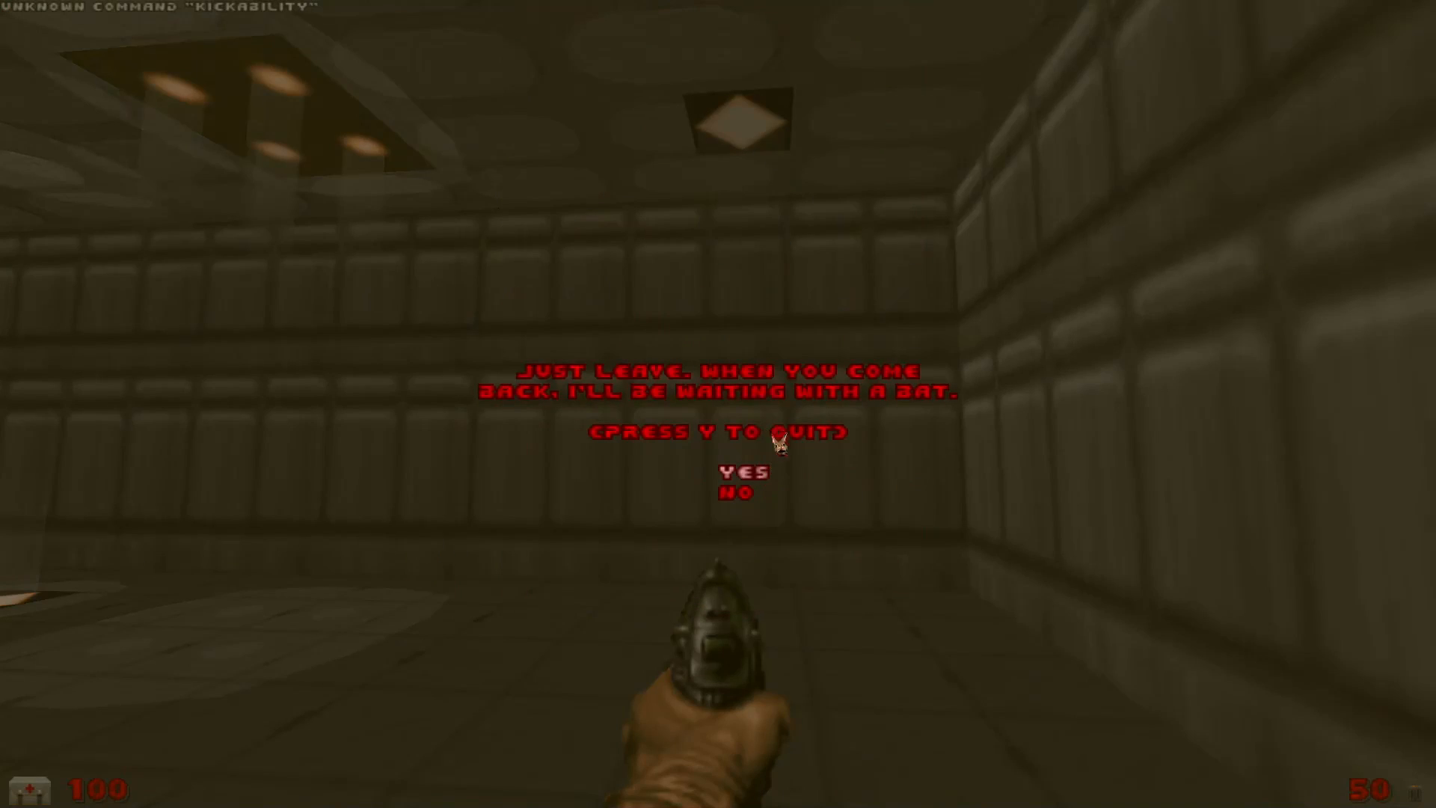
key(y)
Draw a closed twelve-sided outline with sides of about 16 and 18 units around the diamond light's square
scroll(689, 491, down, 2)
scroll(785, 250, up, 6)
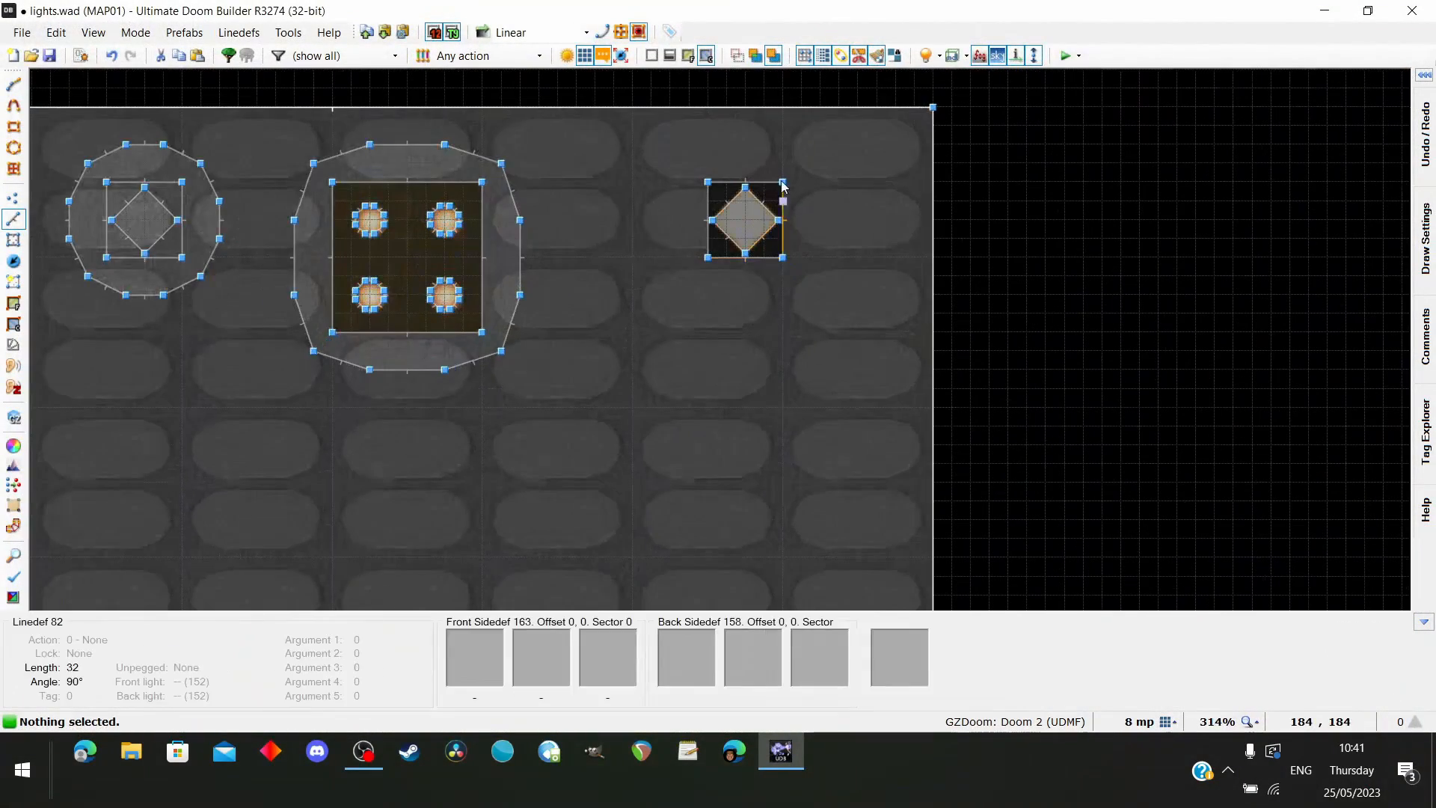
scroll(783, 187, up, 4)
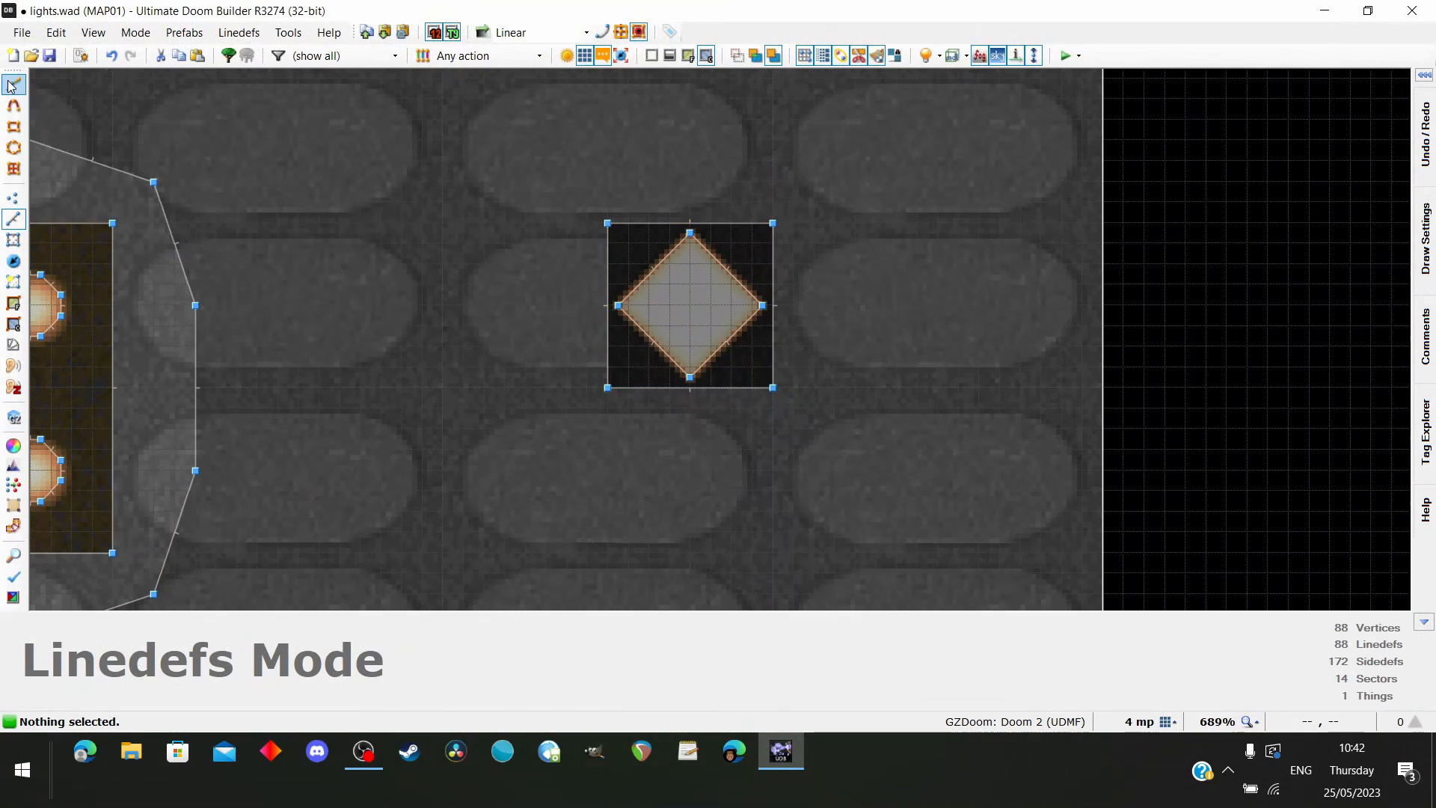
click(13, 85)
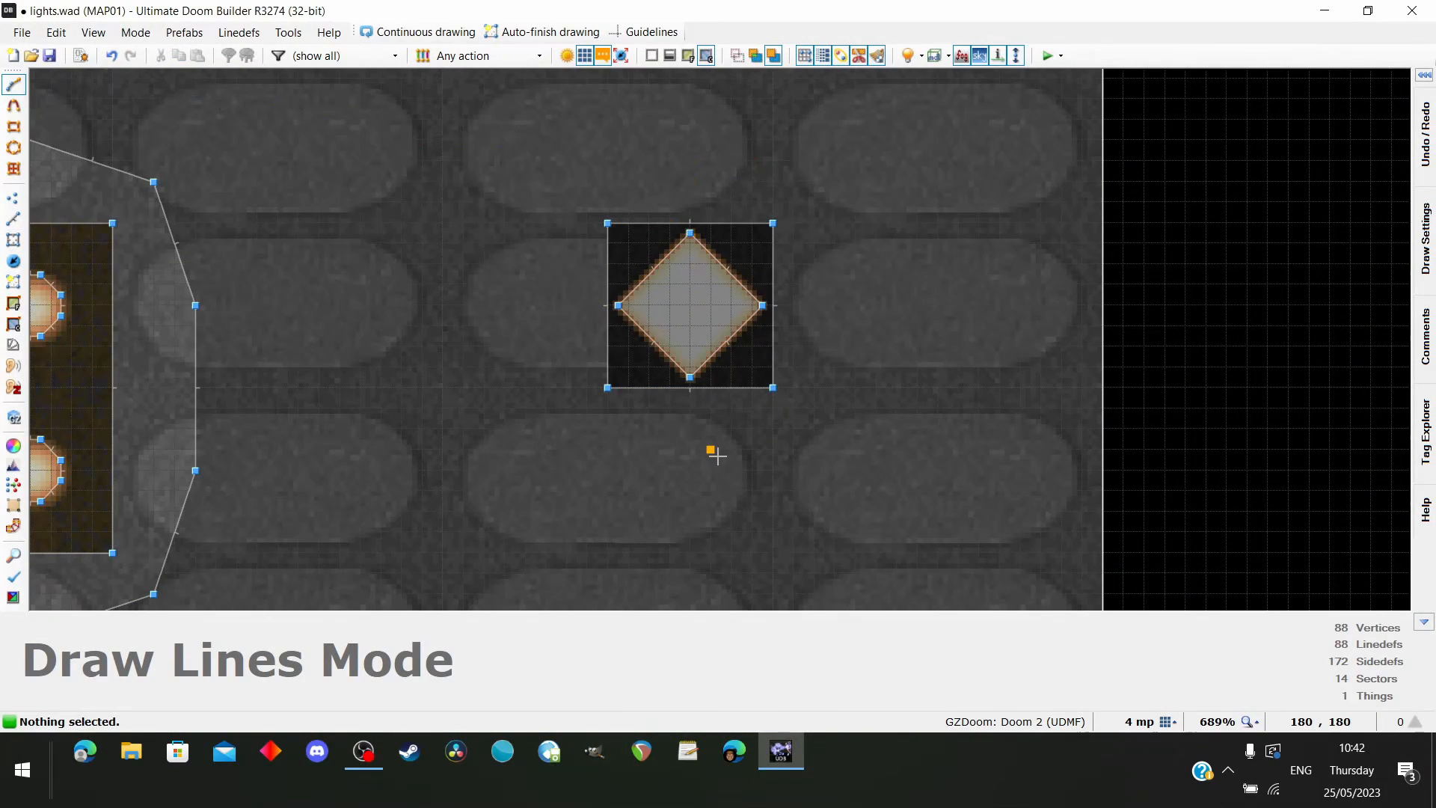
key(ctrl+z)
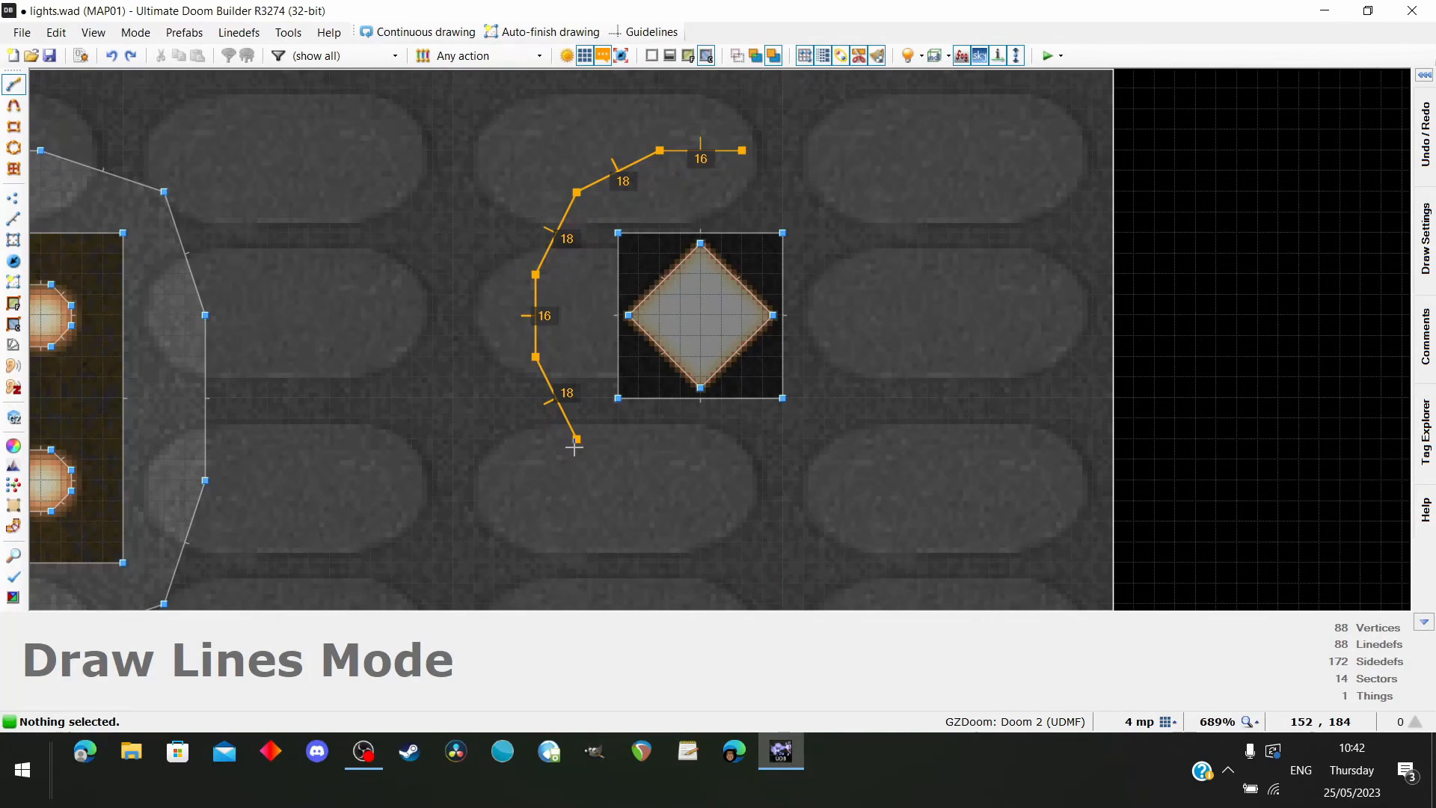
click(660, 480)
click(742, 480)
click(825, 439)
click(863, 360)
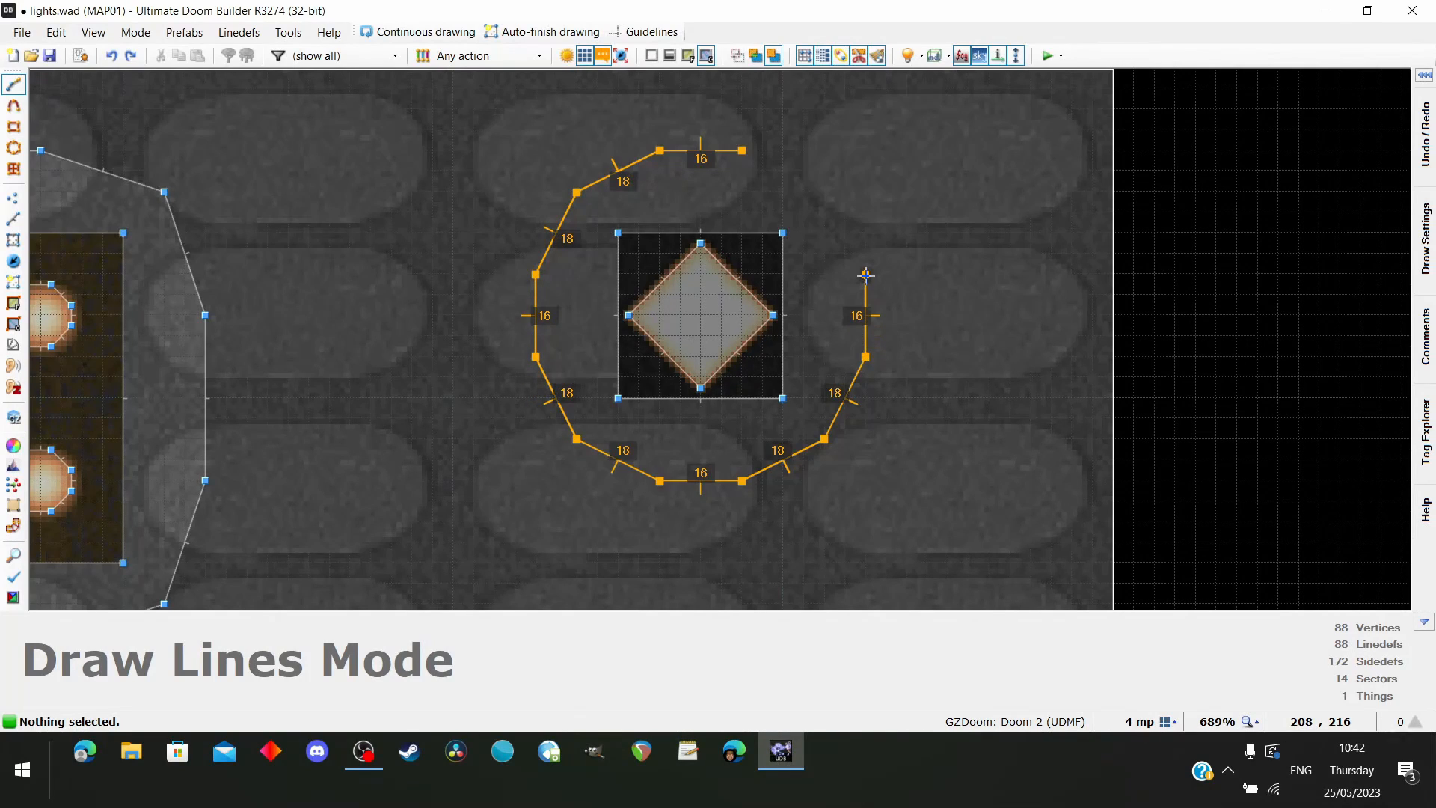
click(824, 192)
click(742, 150)
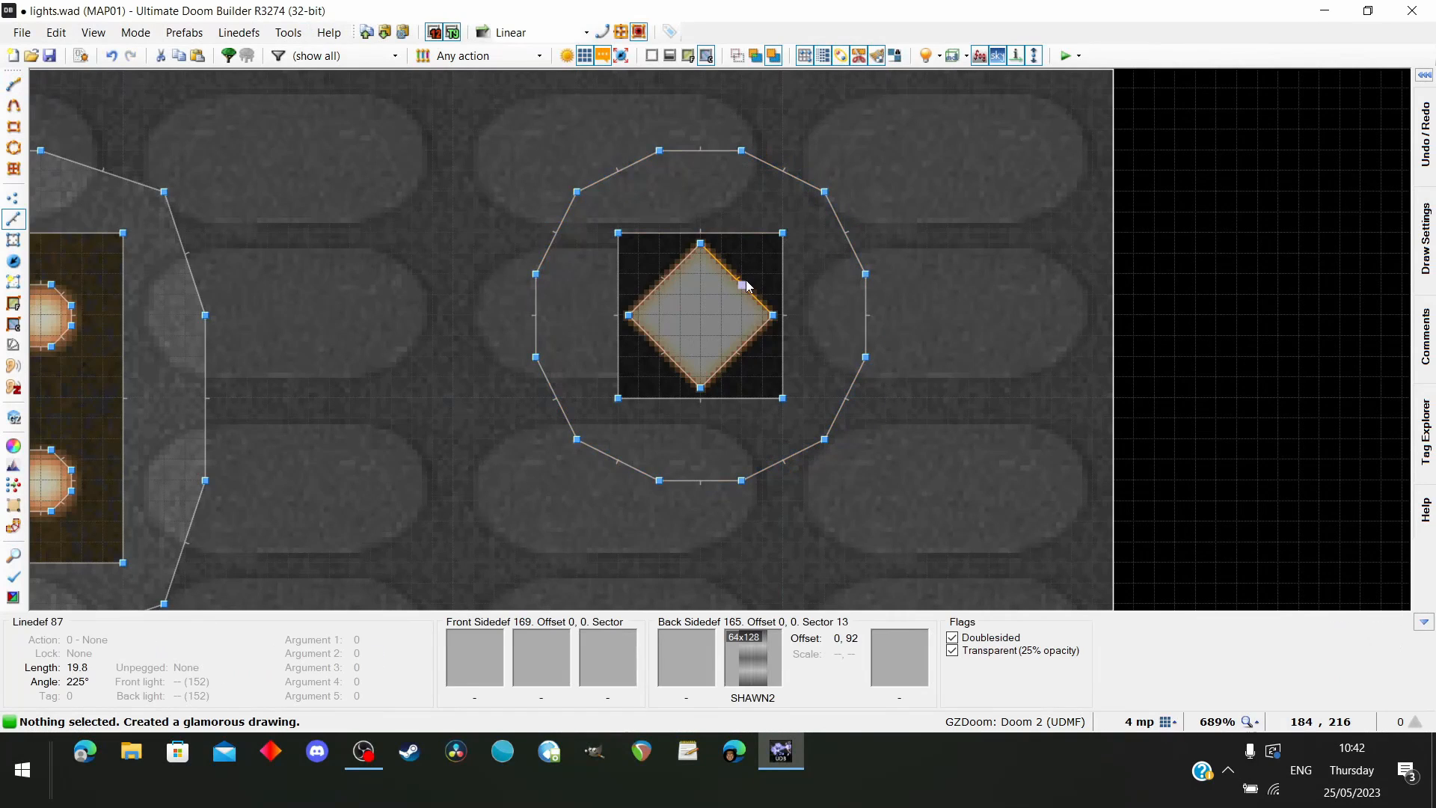
Set the brightness of the diamond sector beneath the new ceiling light to 208
key(w)
key(e)
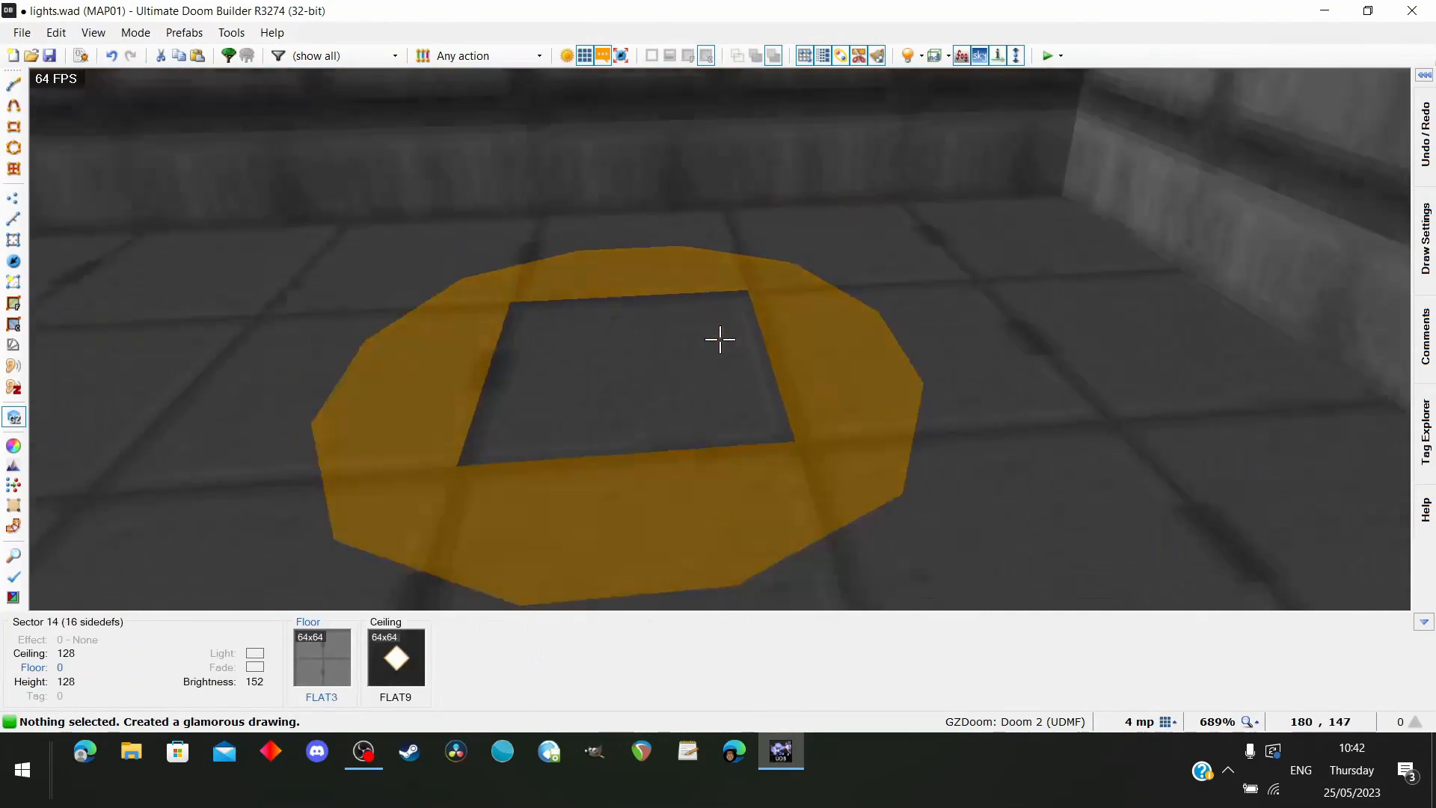
key(d)
key(d)
key(e)
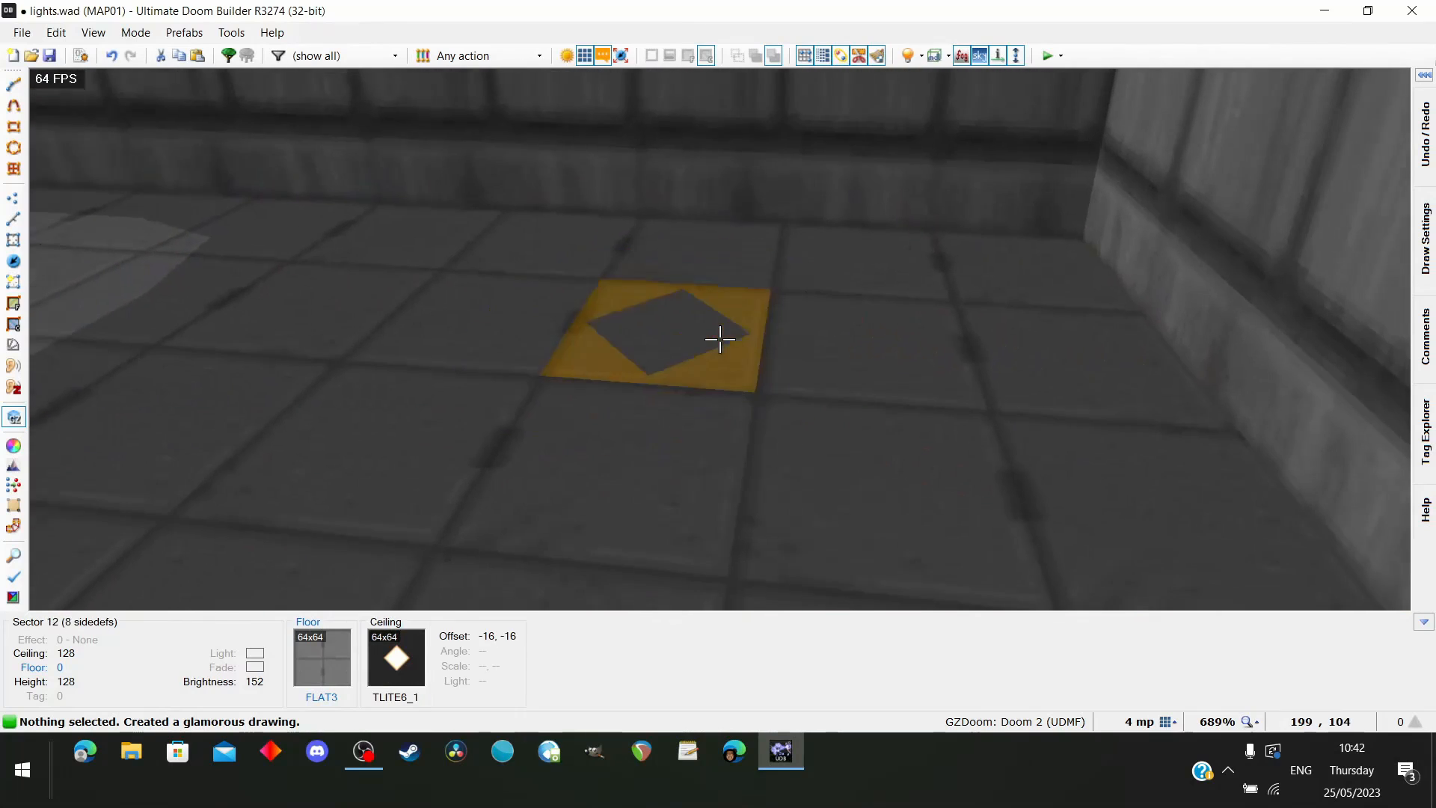
key(e)
key(d)
right_click(720, 339)
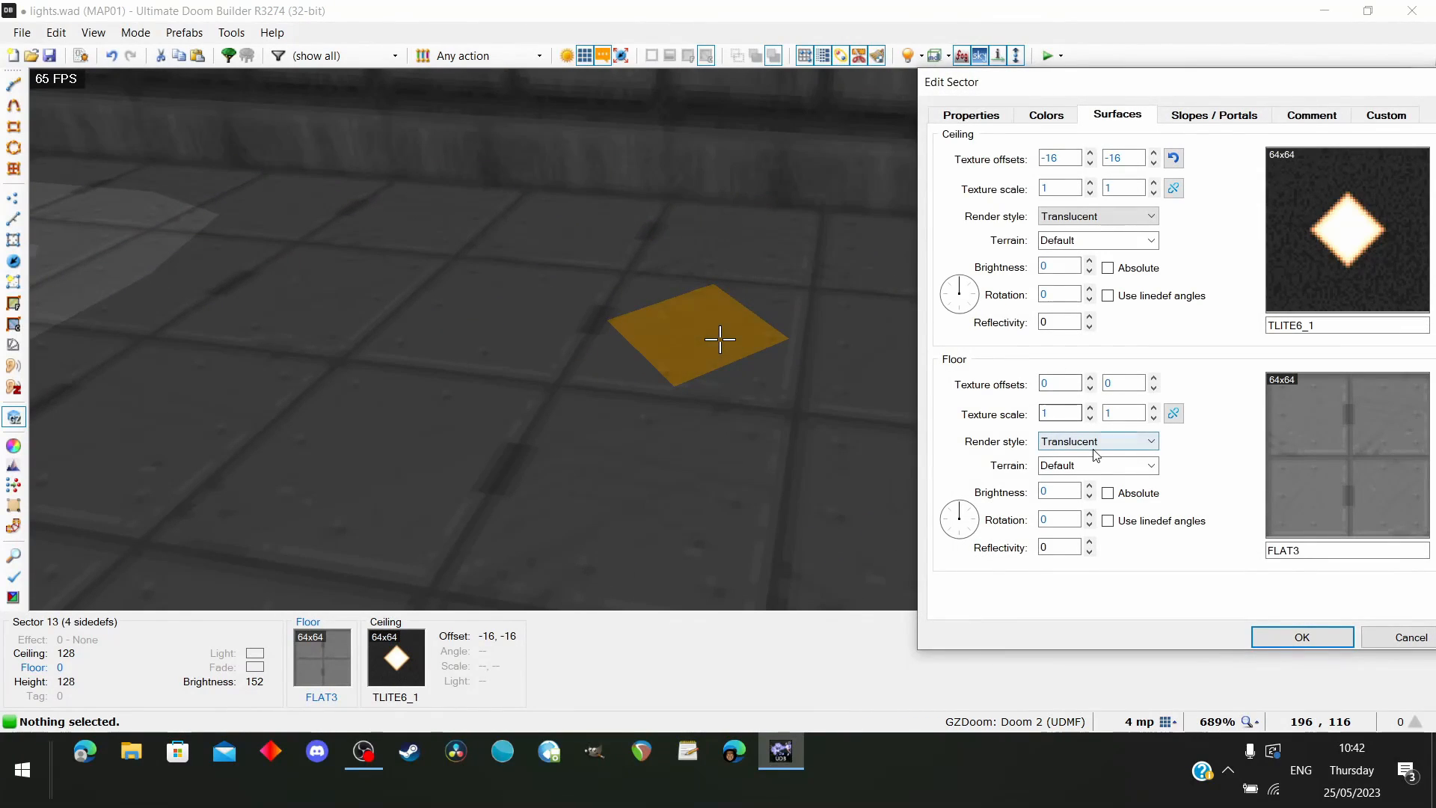
click(984, 116)
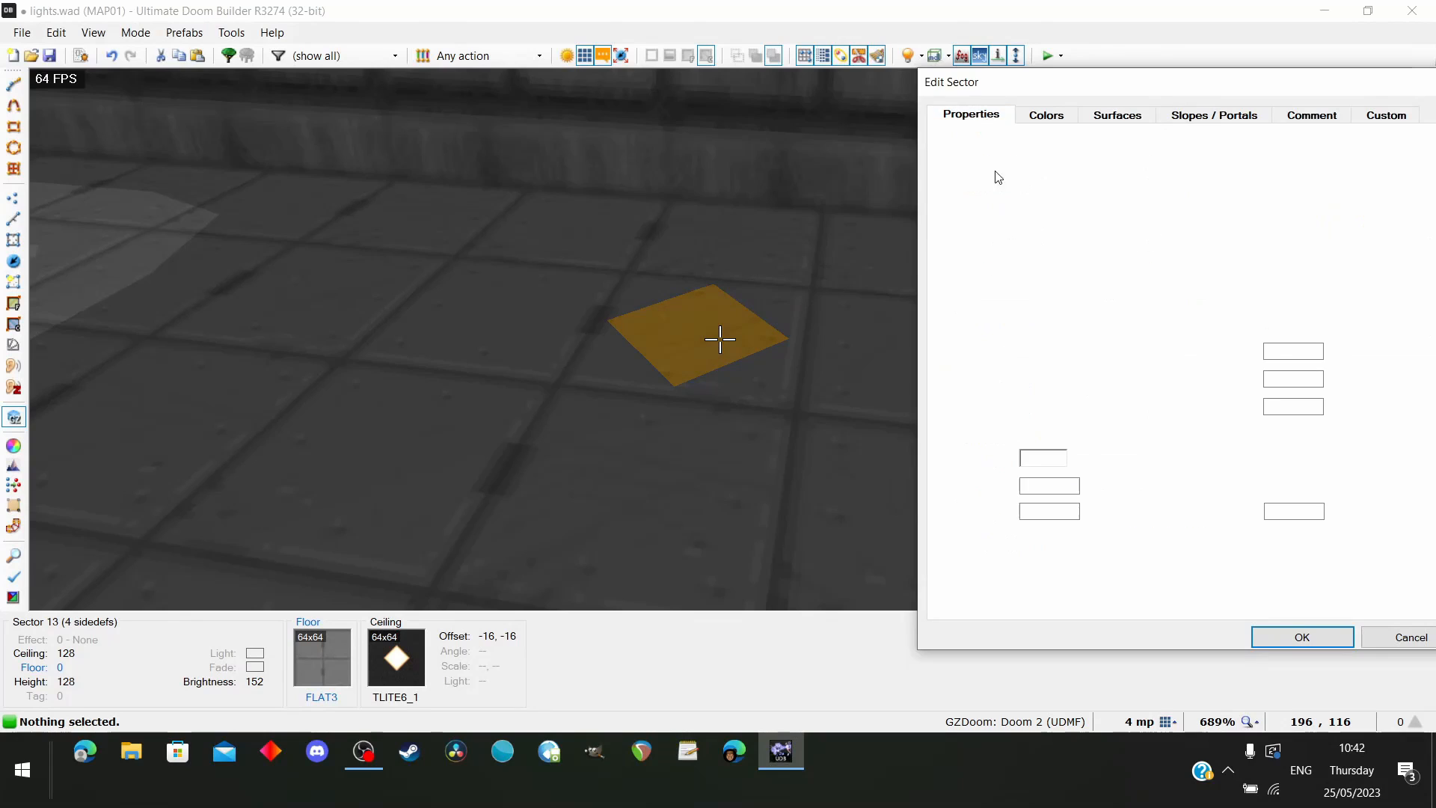
drag(1190, 86, 1119, 78)
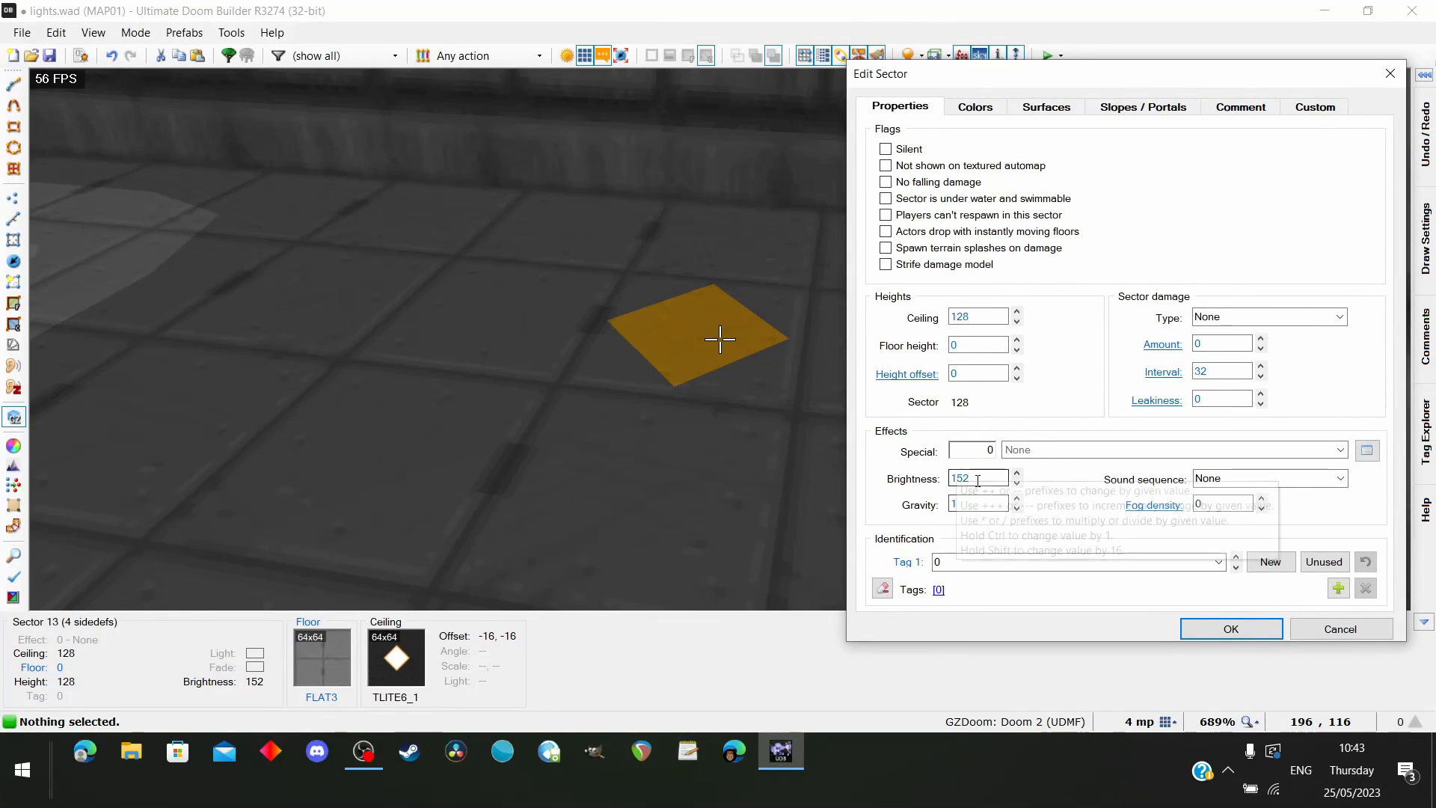
click(1017, 473)
click(1016, 473)
click(1017, 472)
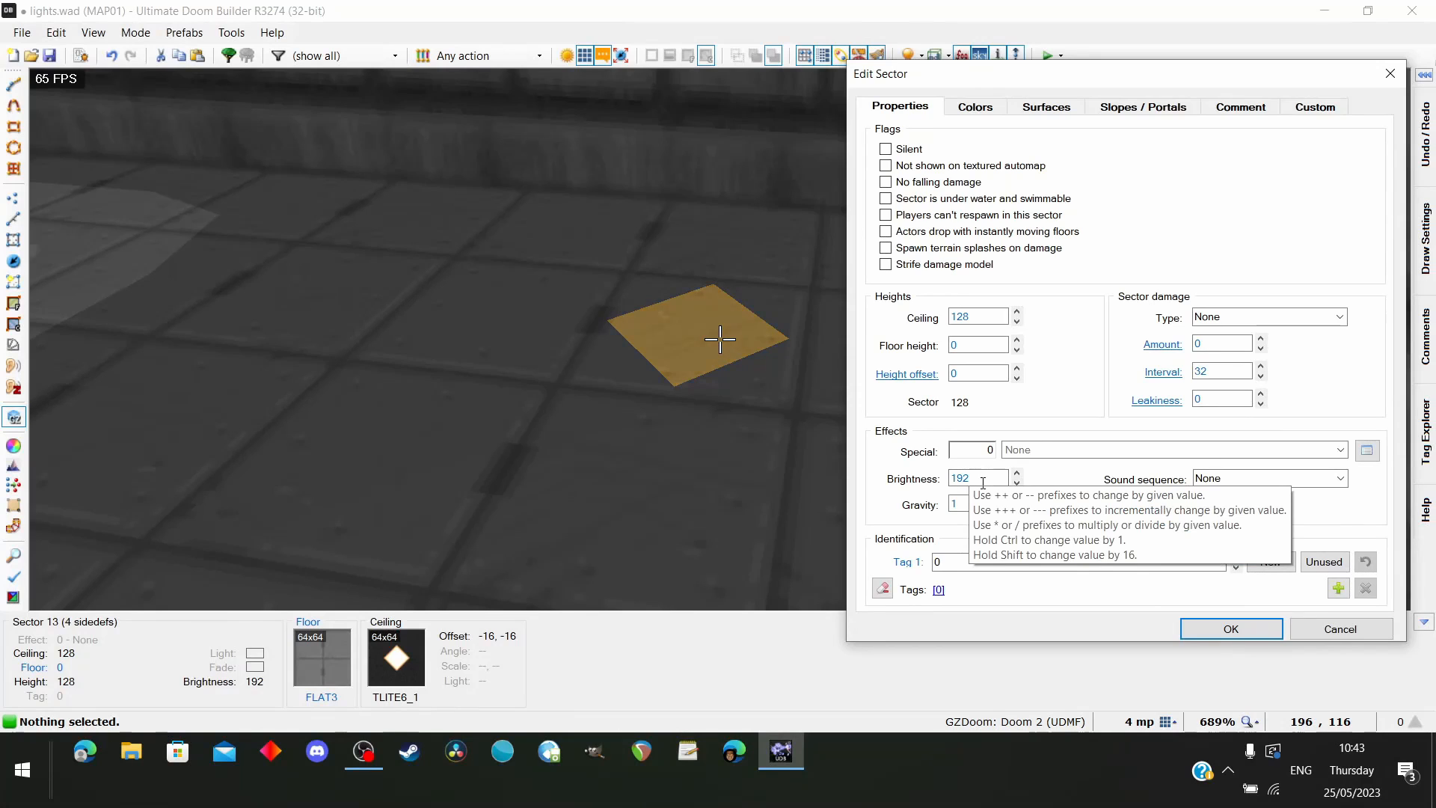
click(1017, 472)
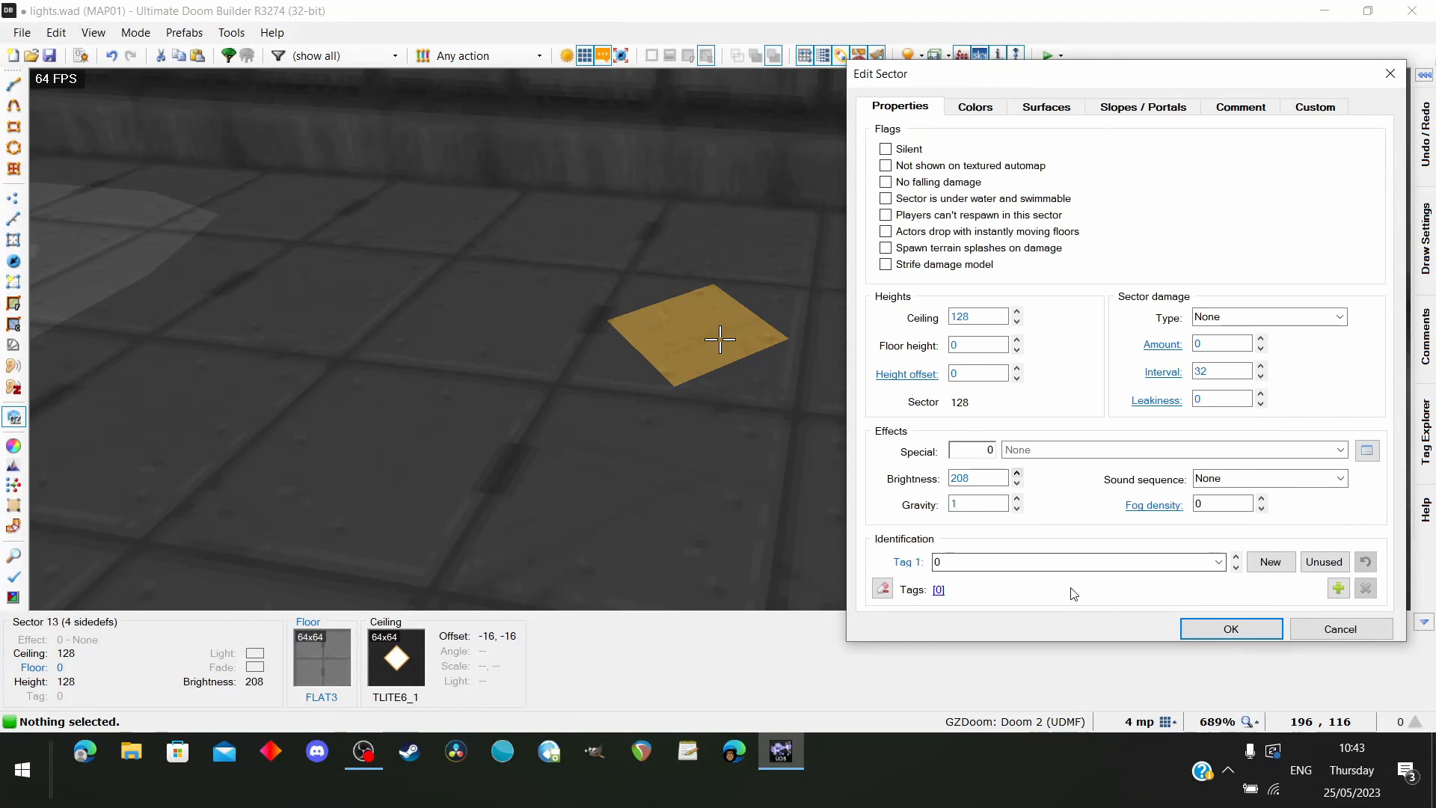
click(1232, 628)
Set the brightness of the square sector surrounding the diamond to 176
key(e)
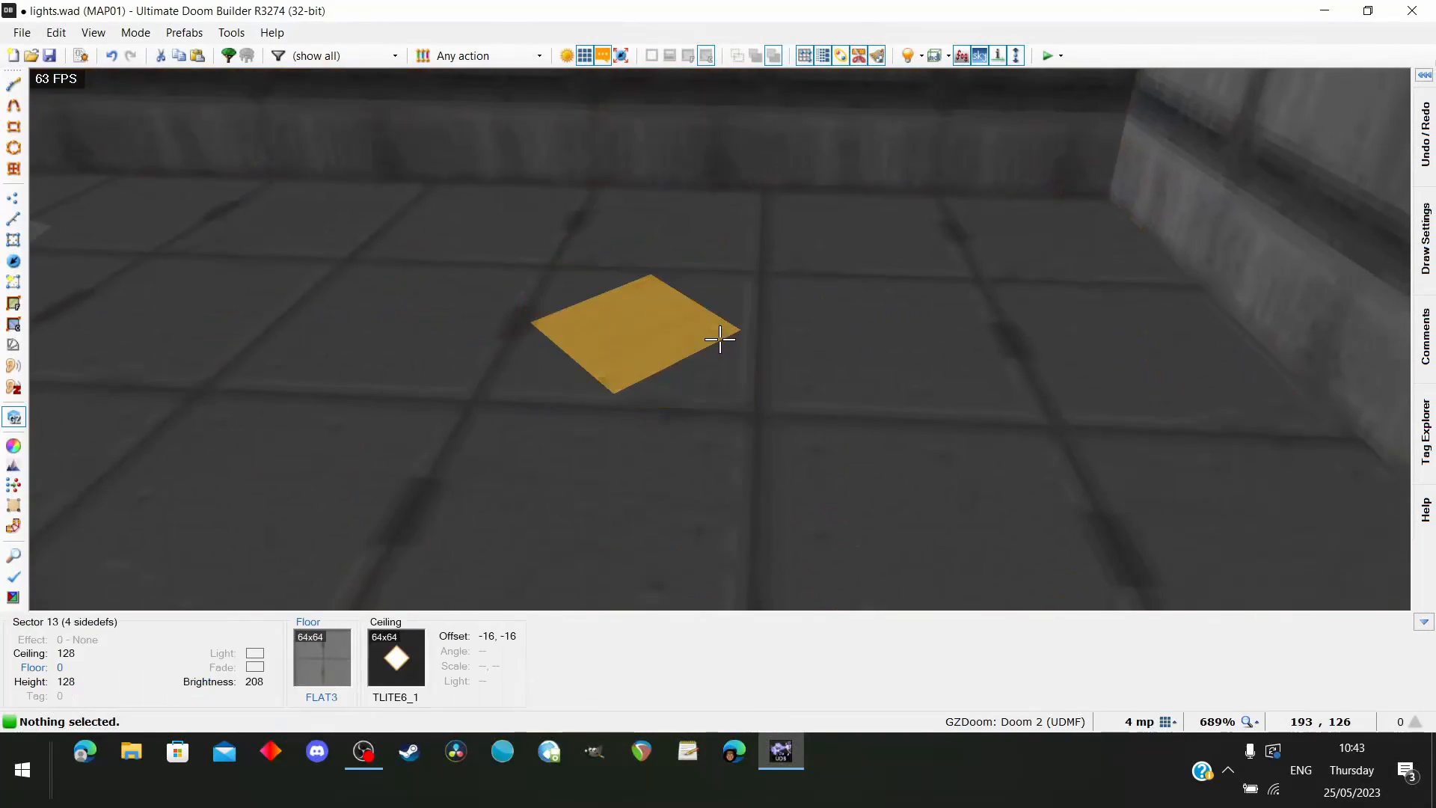
right_click(720, 340)
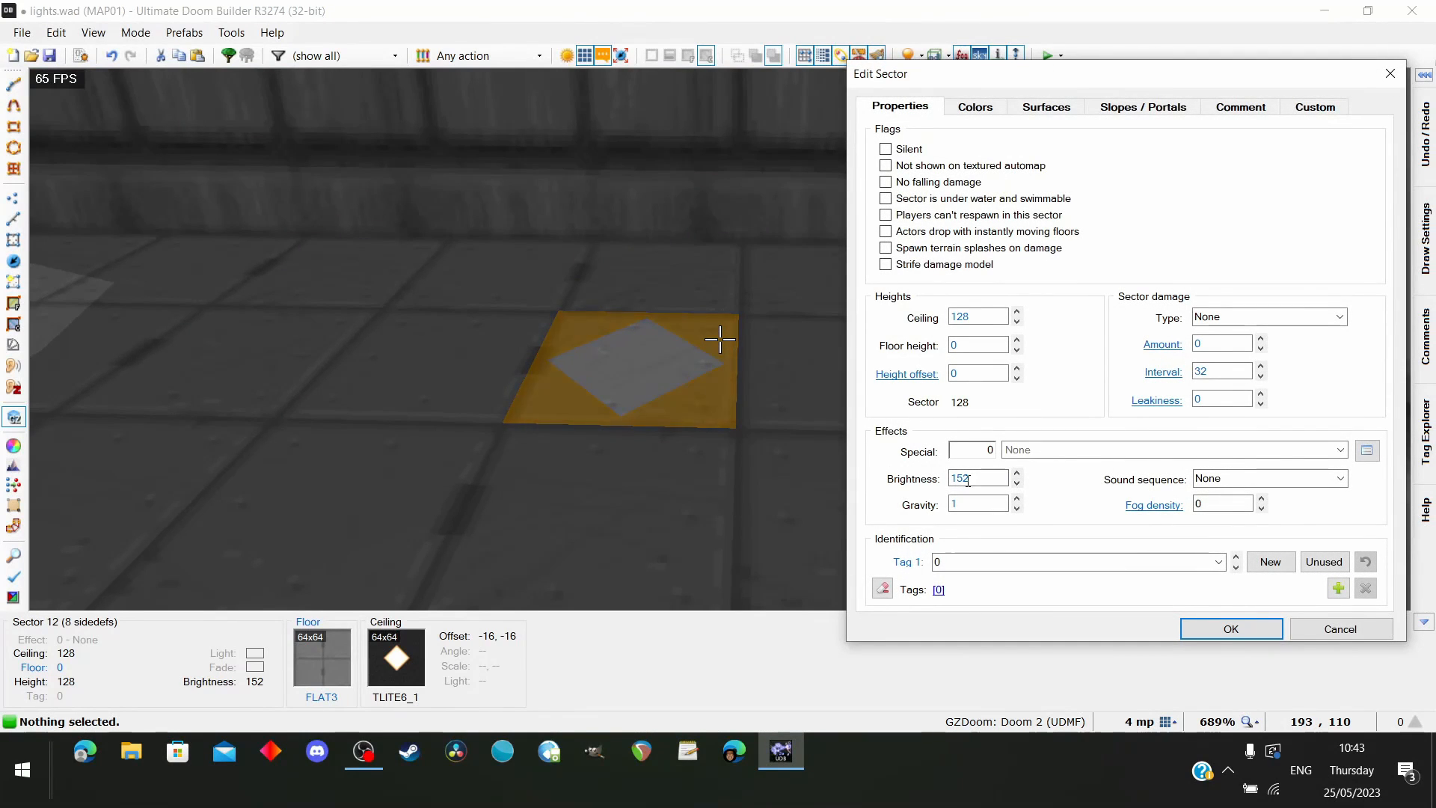
click(1016, 475)
click(1017, 474)
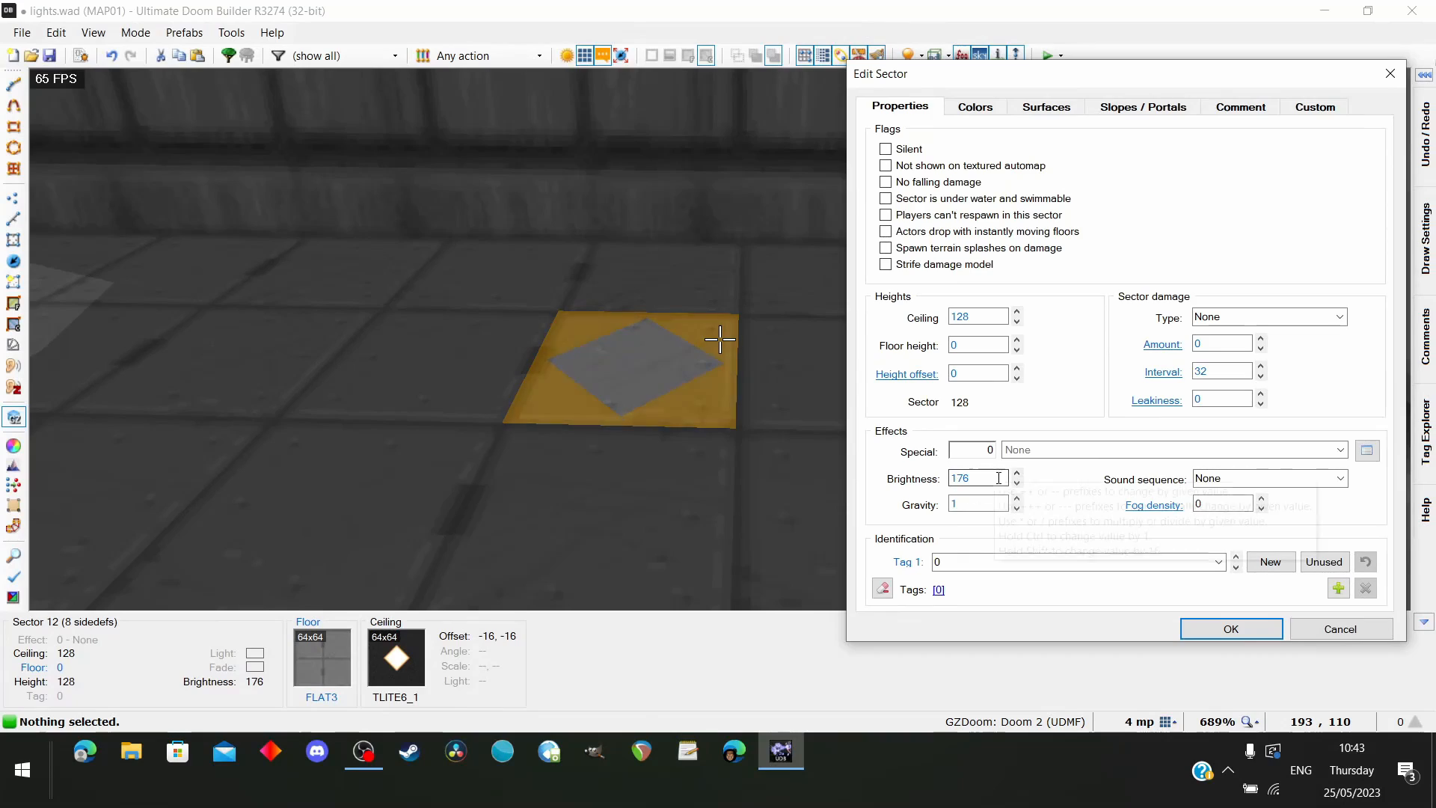
click(1227, 628)
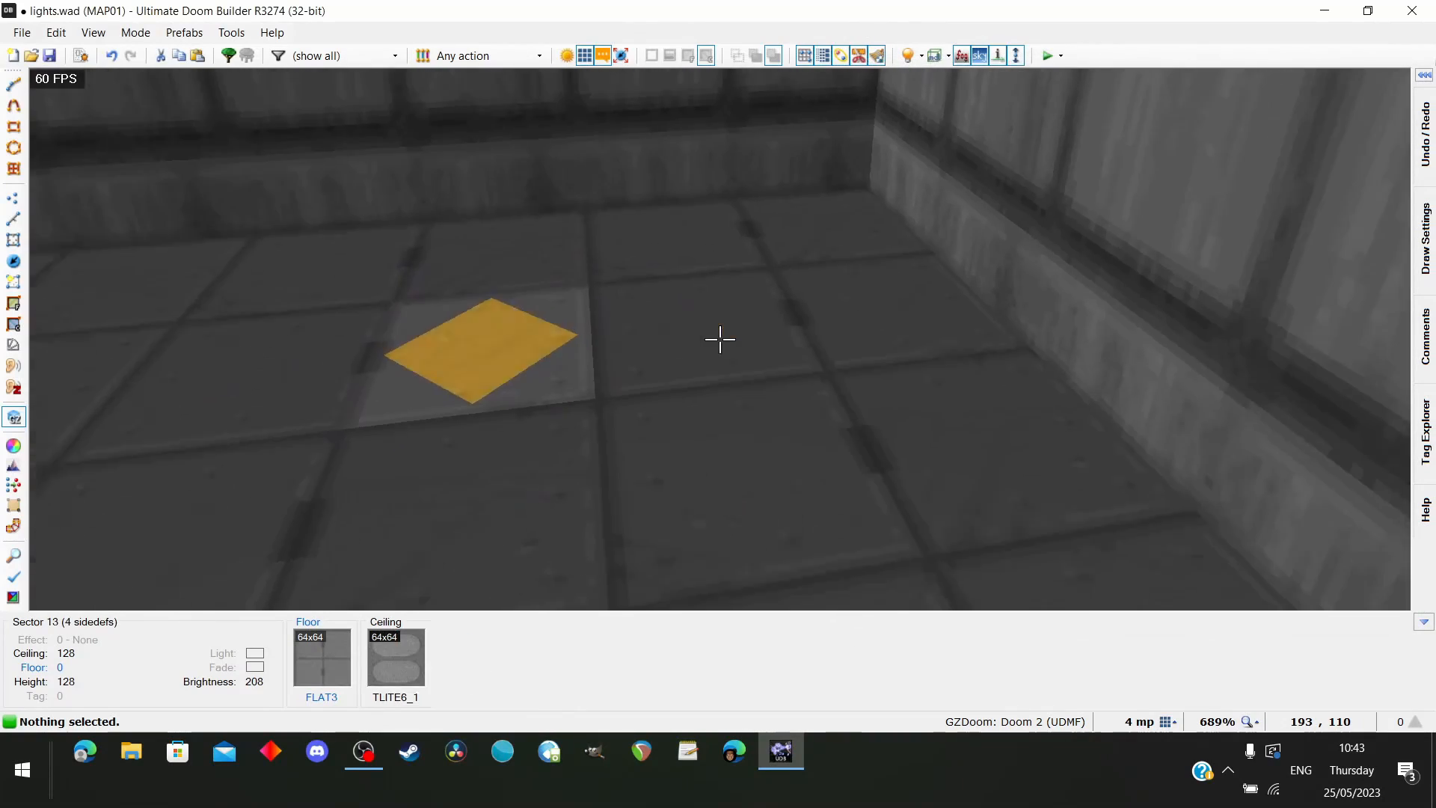
Check the new diamond light's beam and its glow on the floor and ceiling in the 3D view
key(d)
key(w)
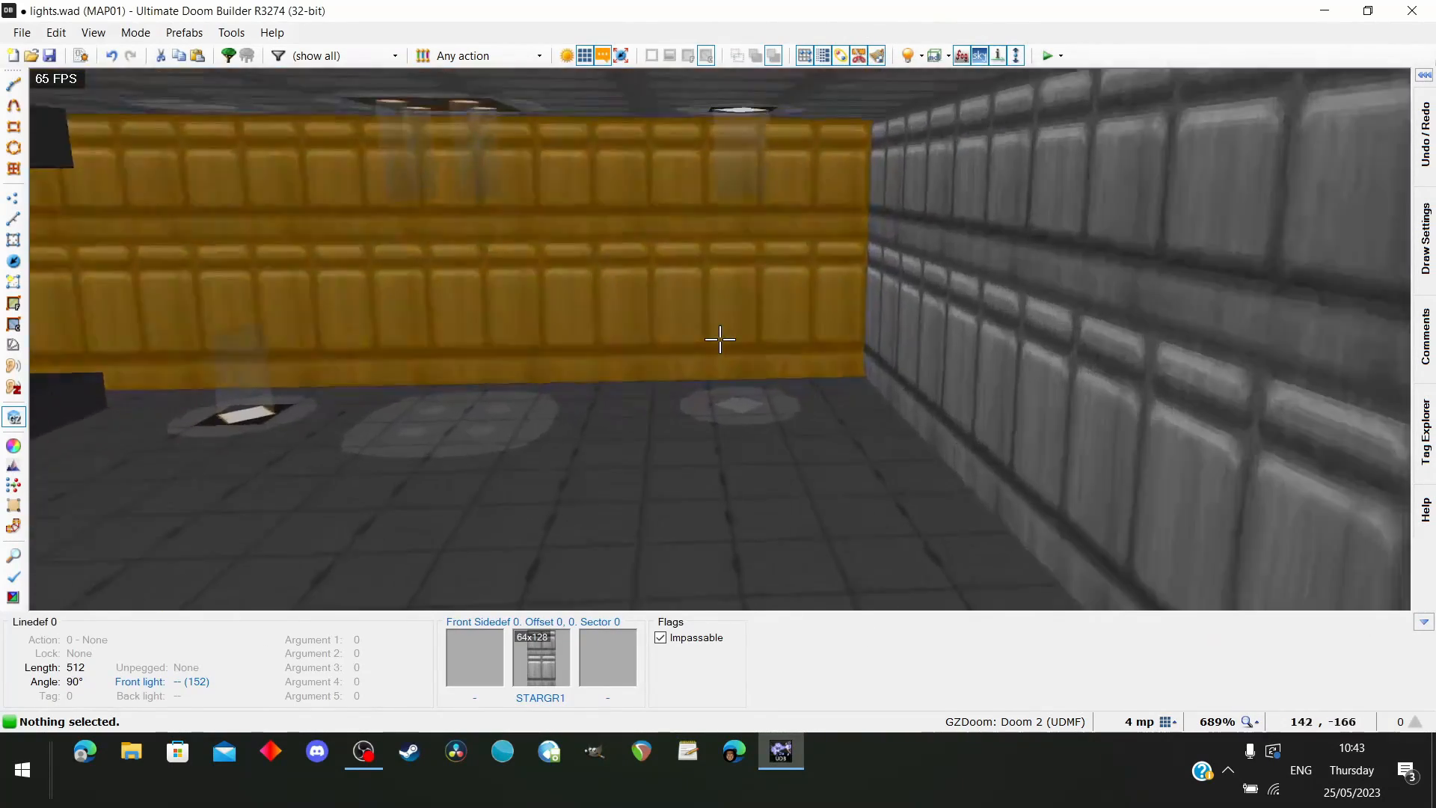
key(s)
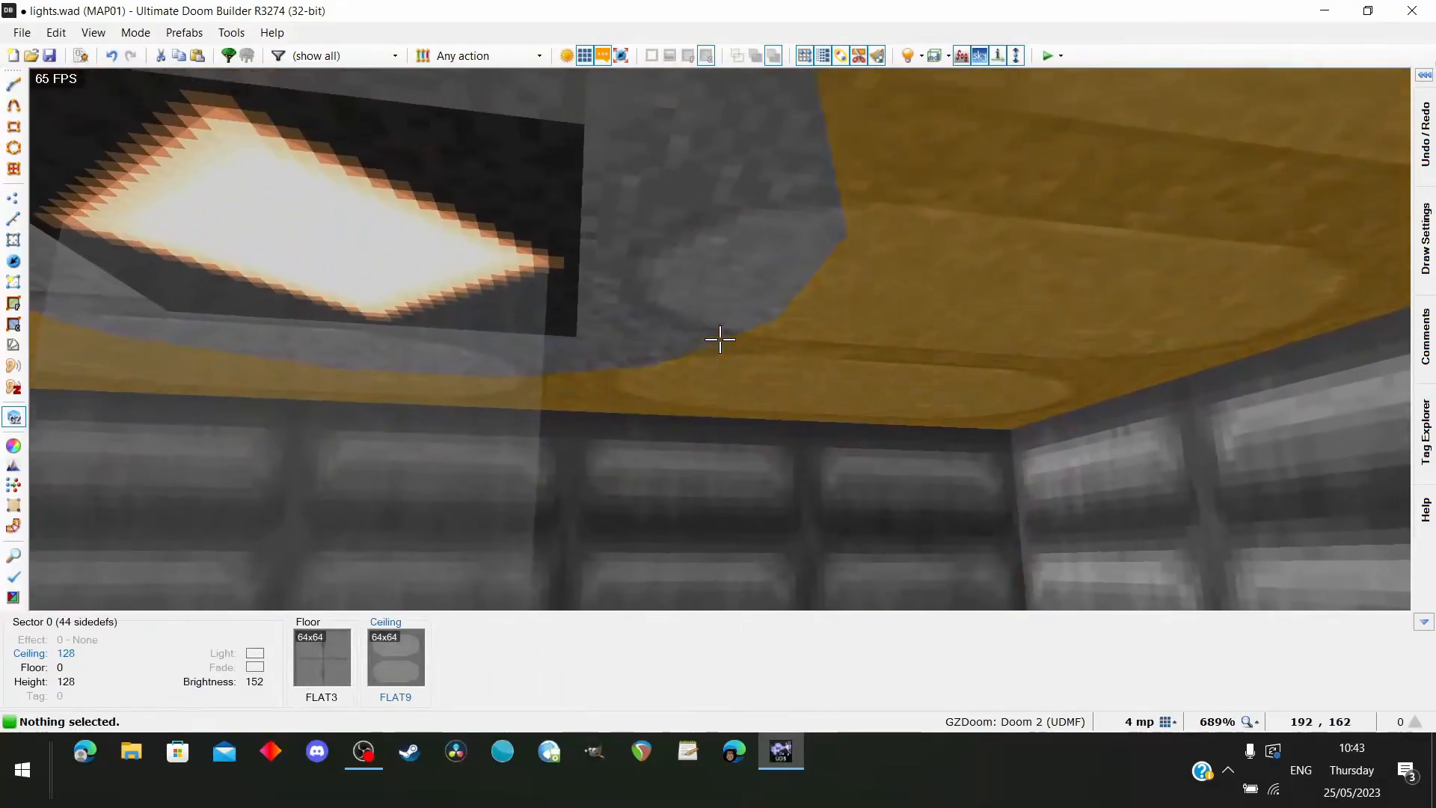
key(s)
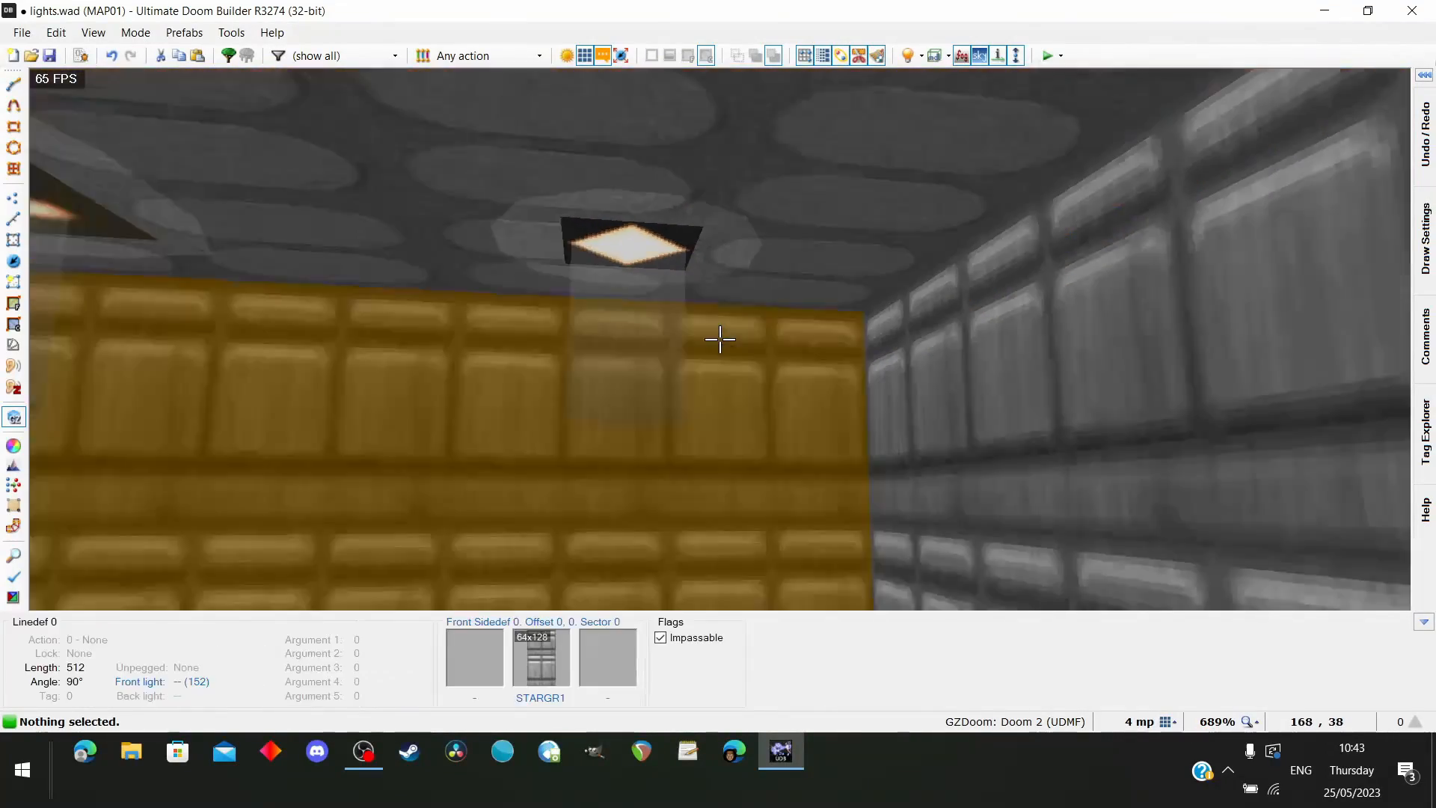
Test the map in GZDoom and compare the new ceiling light, its beam and glow ring with the other fixtures
key(q)
scroll(830, 307, down, 6)
key(F9)
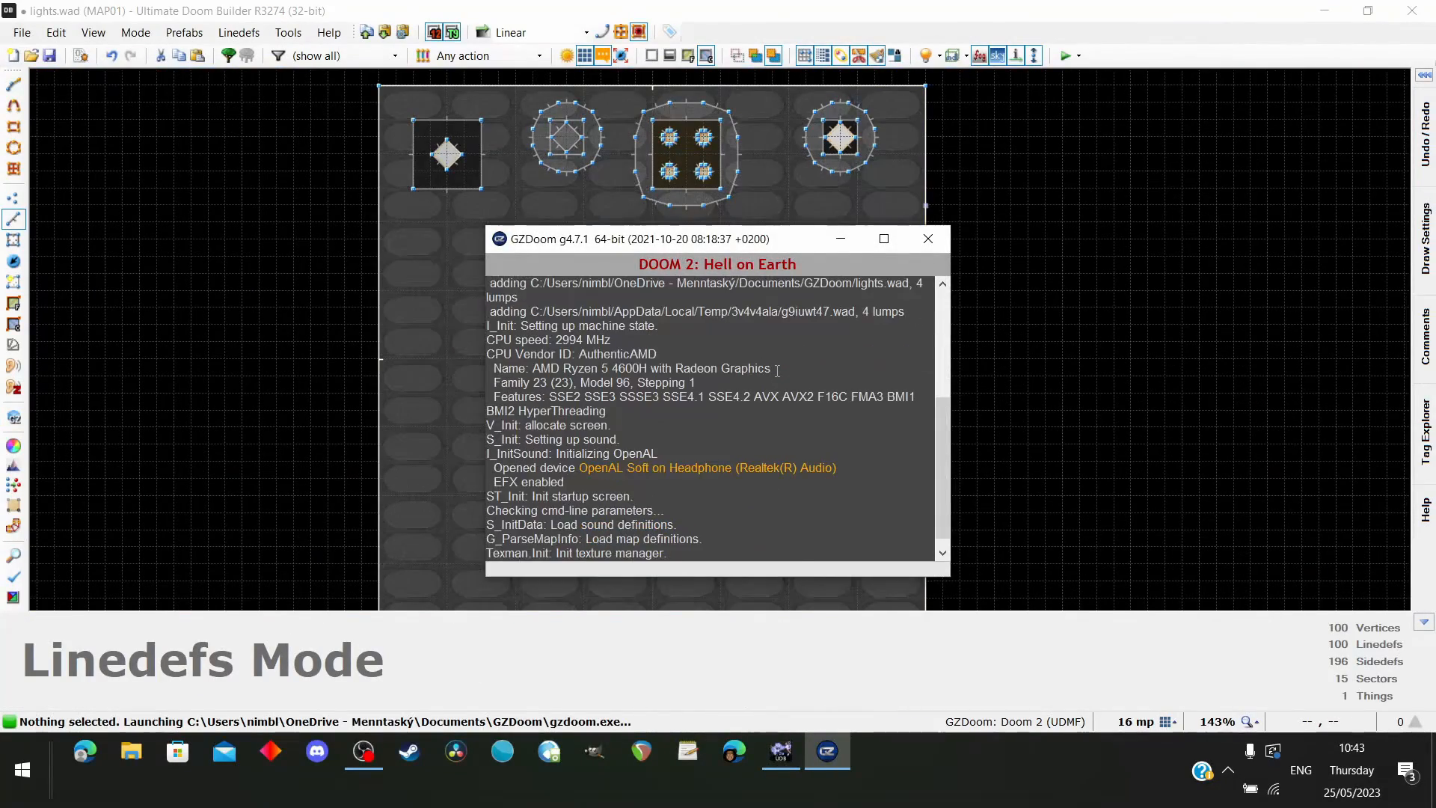
key(w)
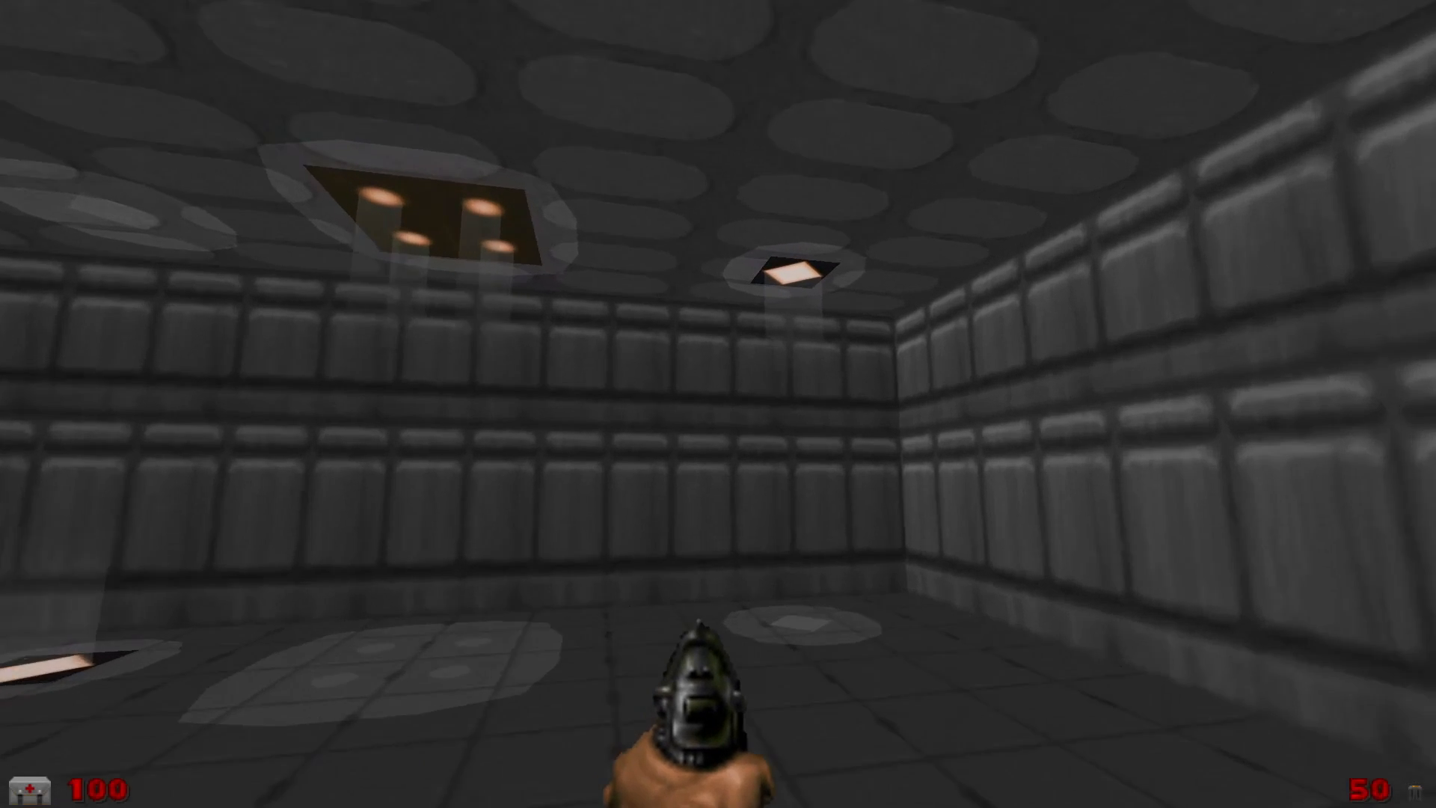
key(s)
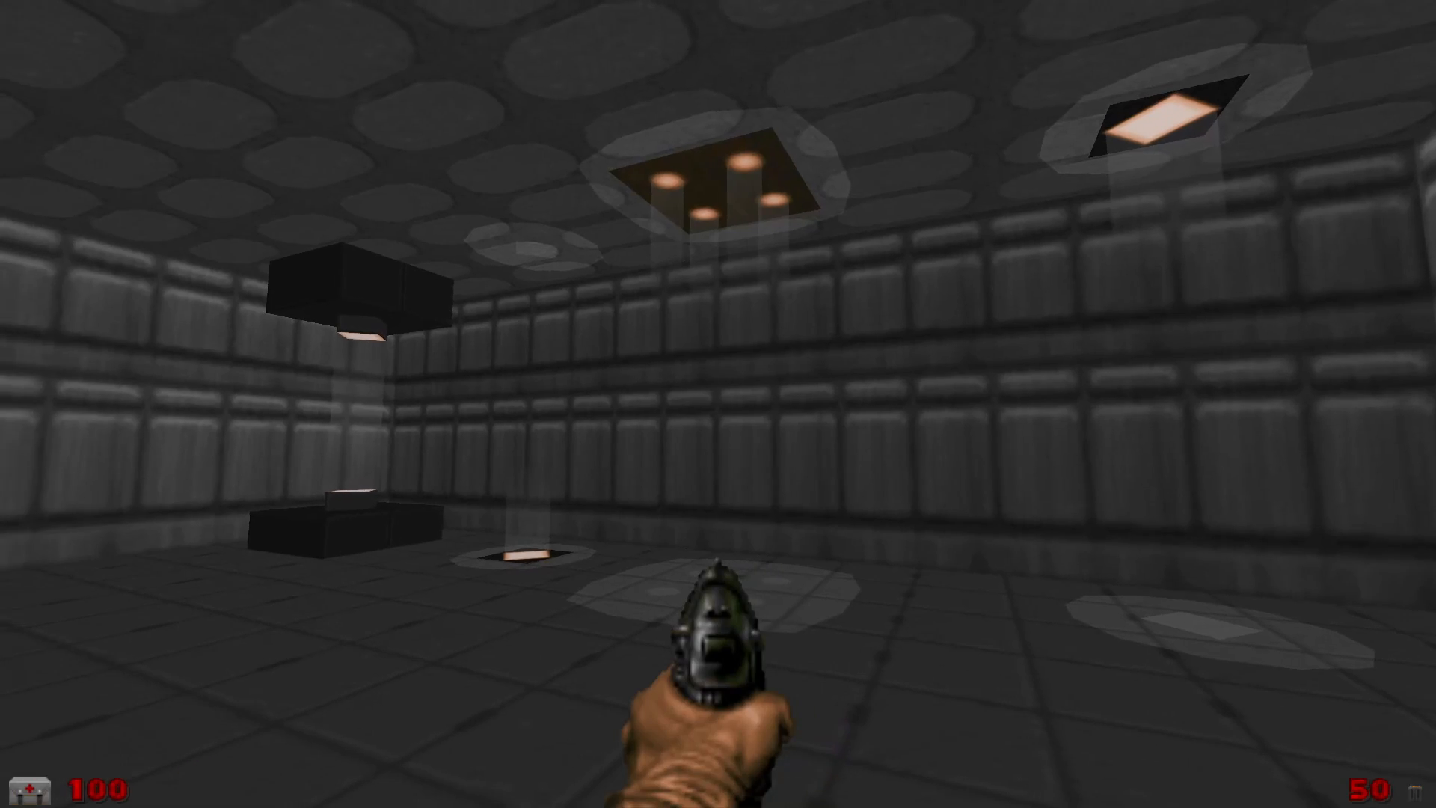
key(w)
key(d)
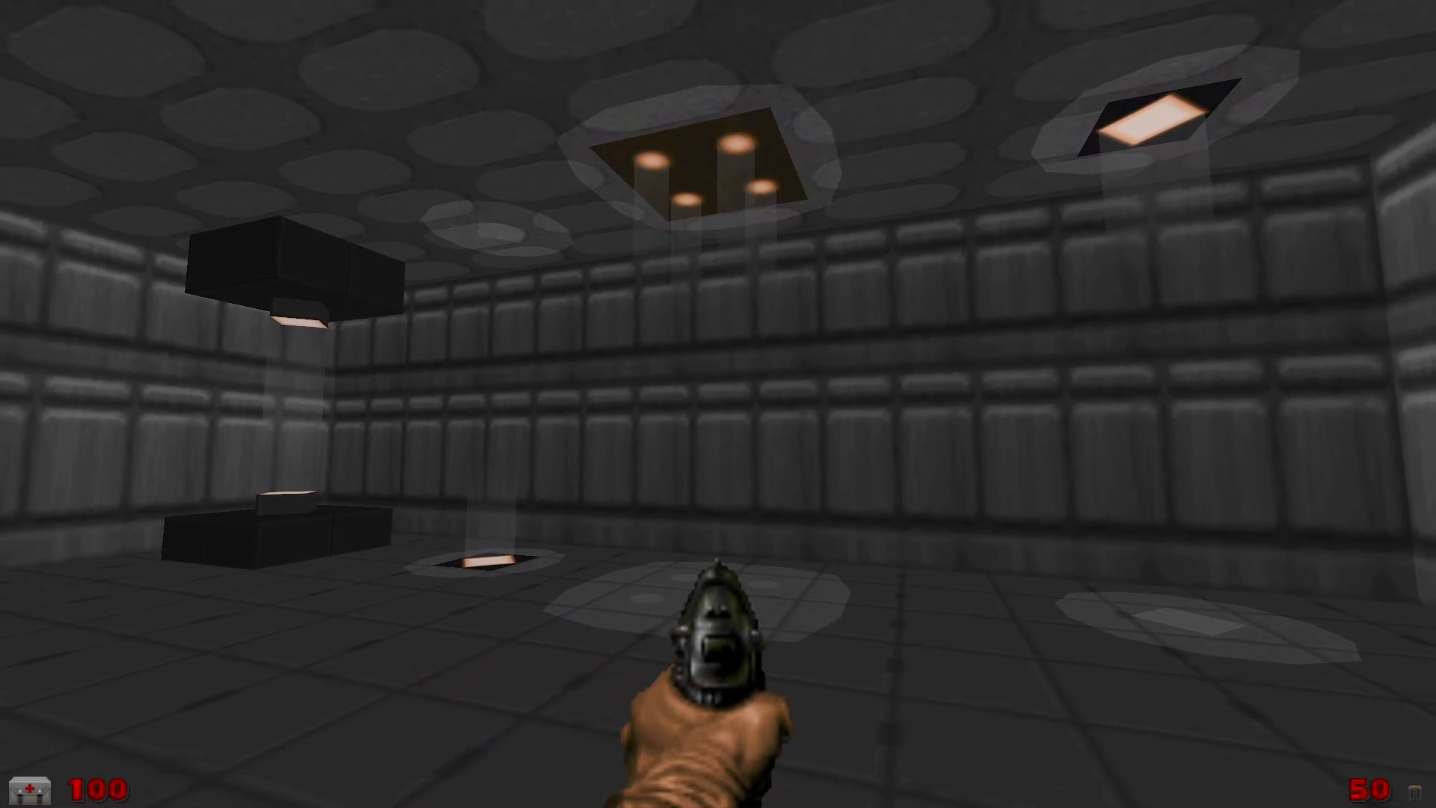
key(a)
key(w)
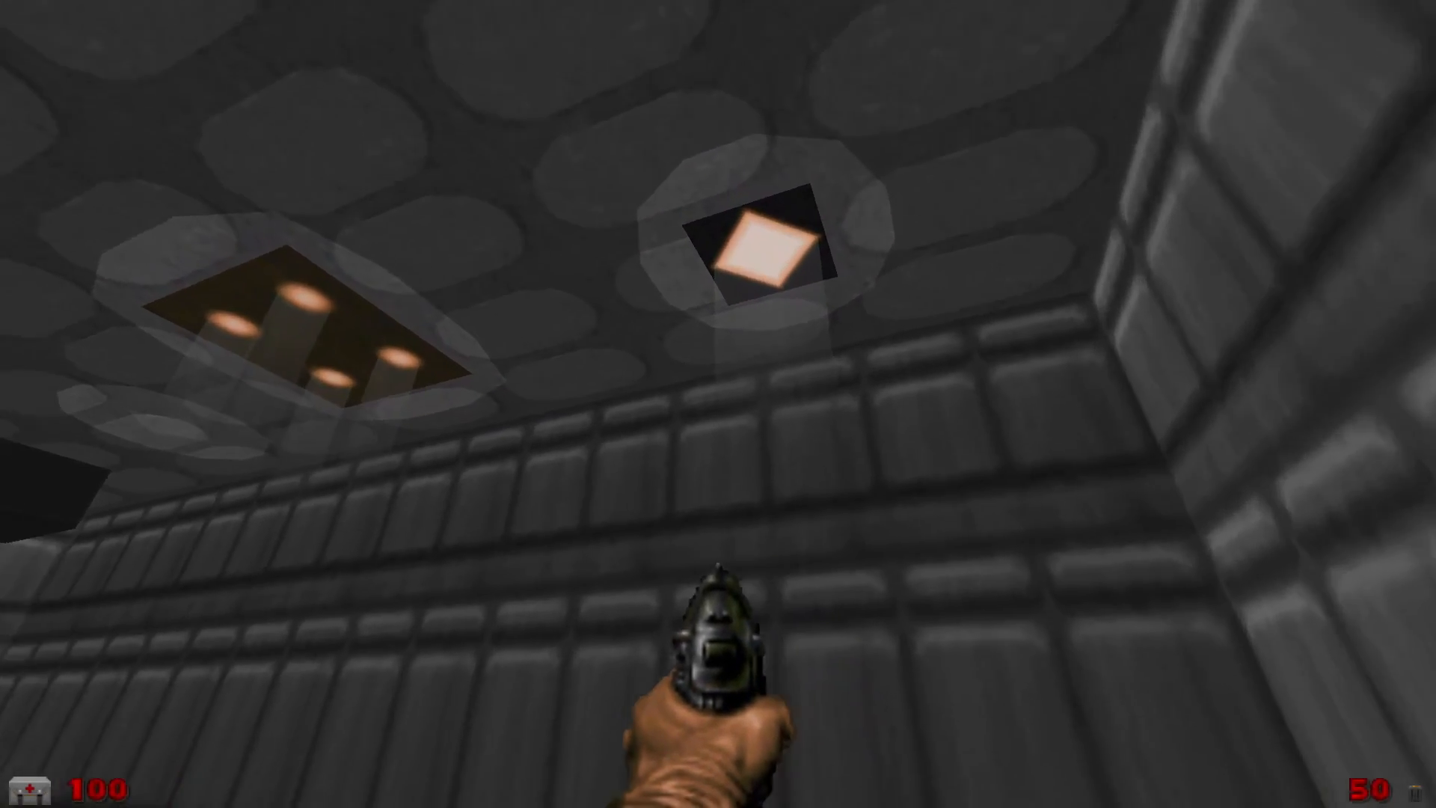
key(d)
key(a)
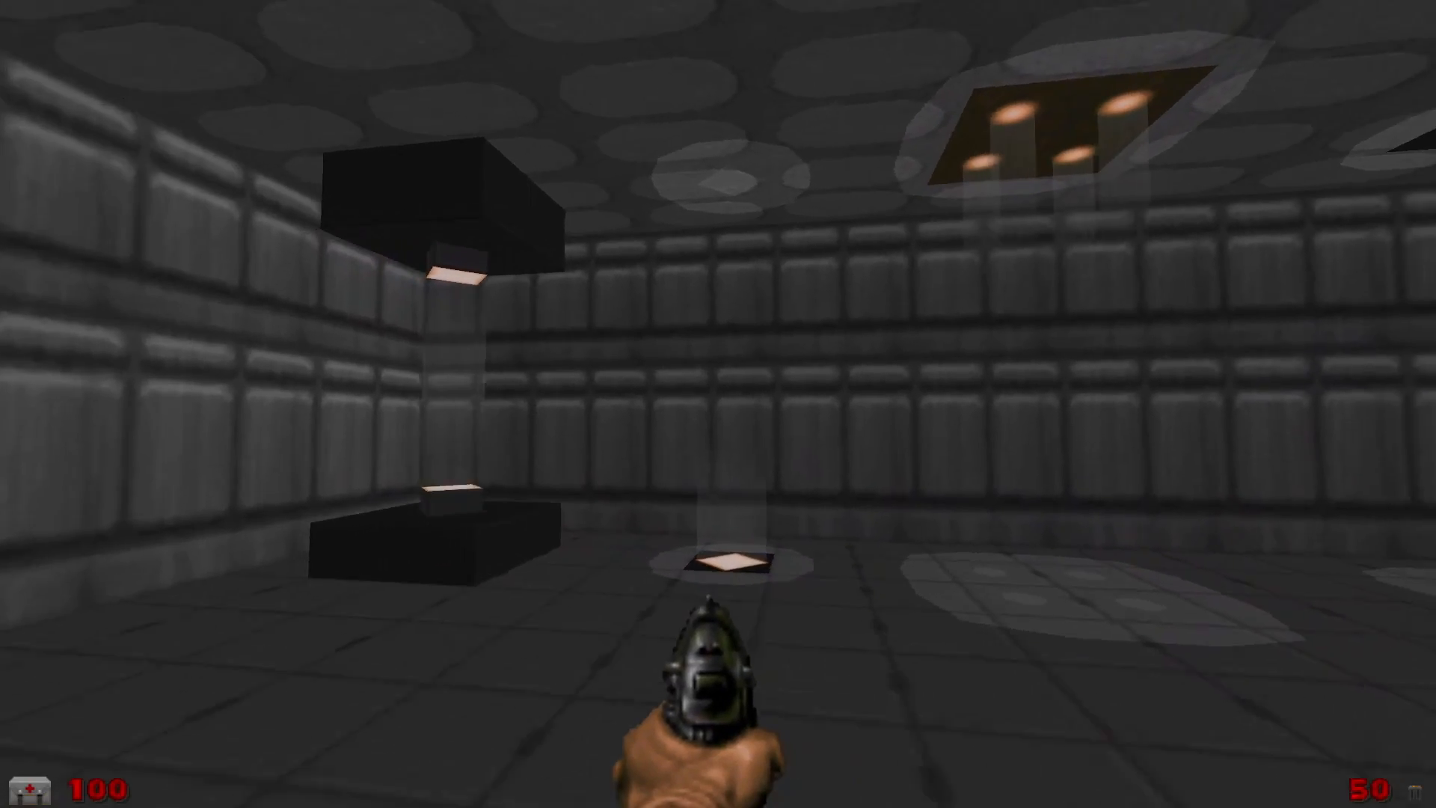
key(d)
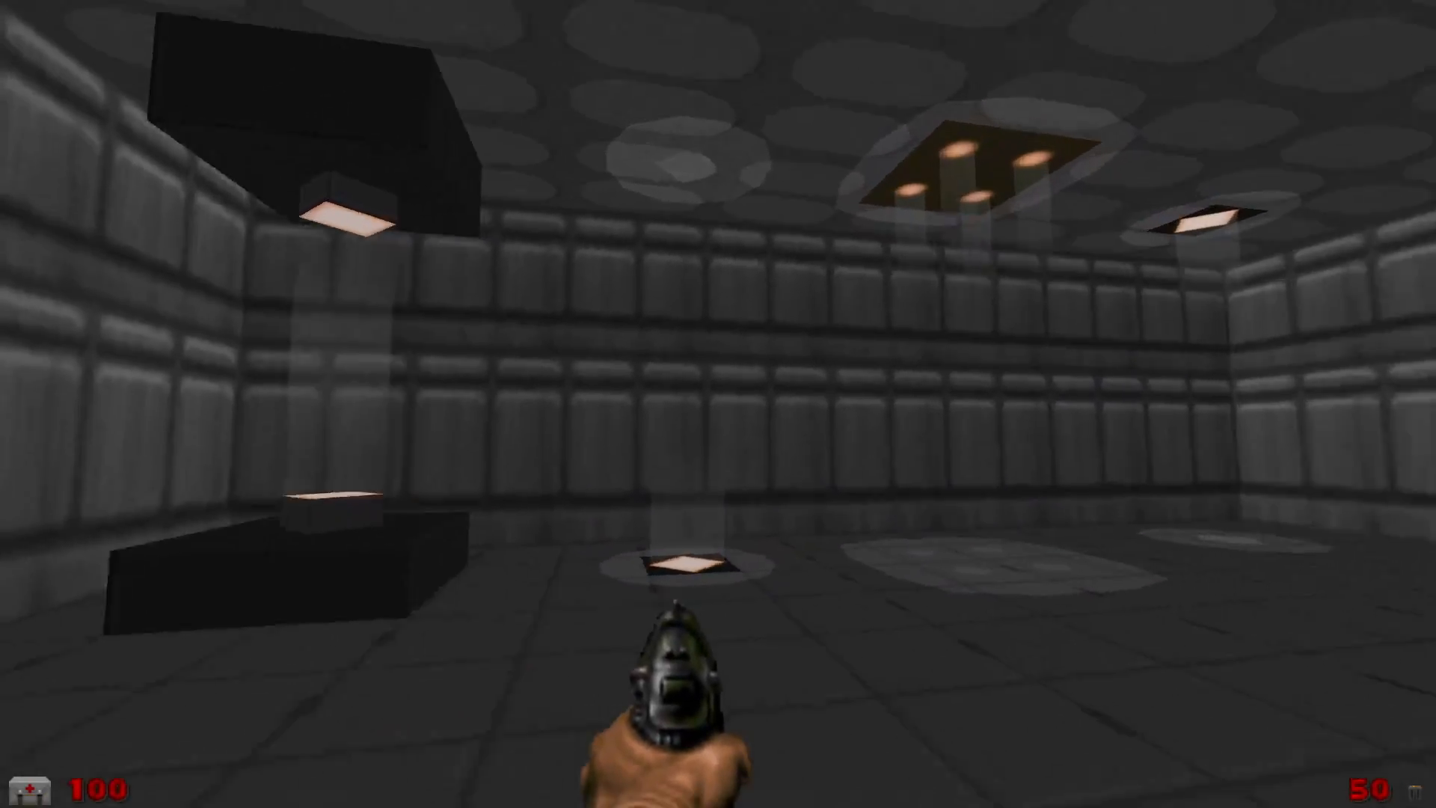
key(d)
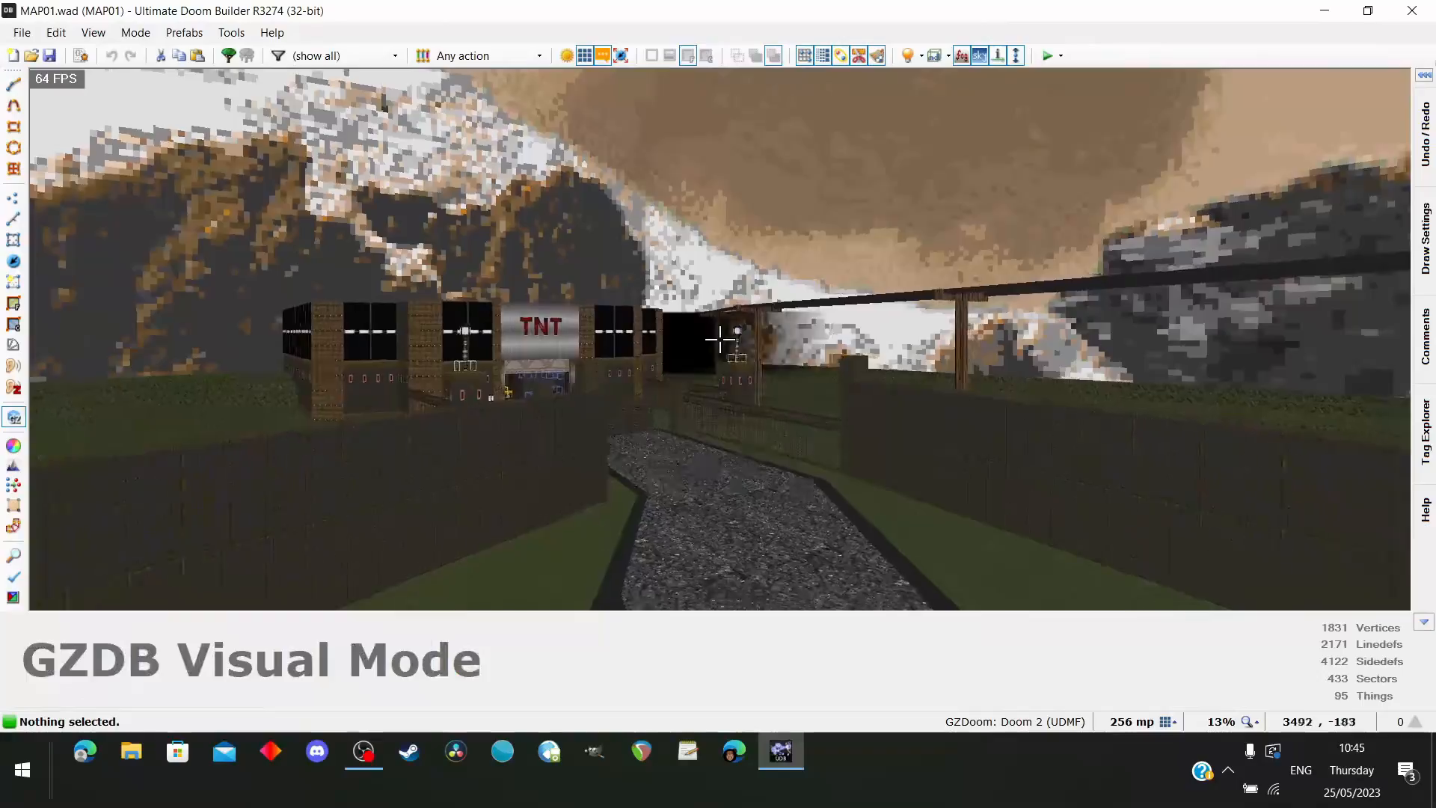
In MAP01.wad, raise the ceiling of the large DOOR1 entrance door to a height of 800 and clear the selection
key(w)
key(f)
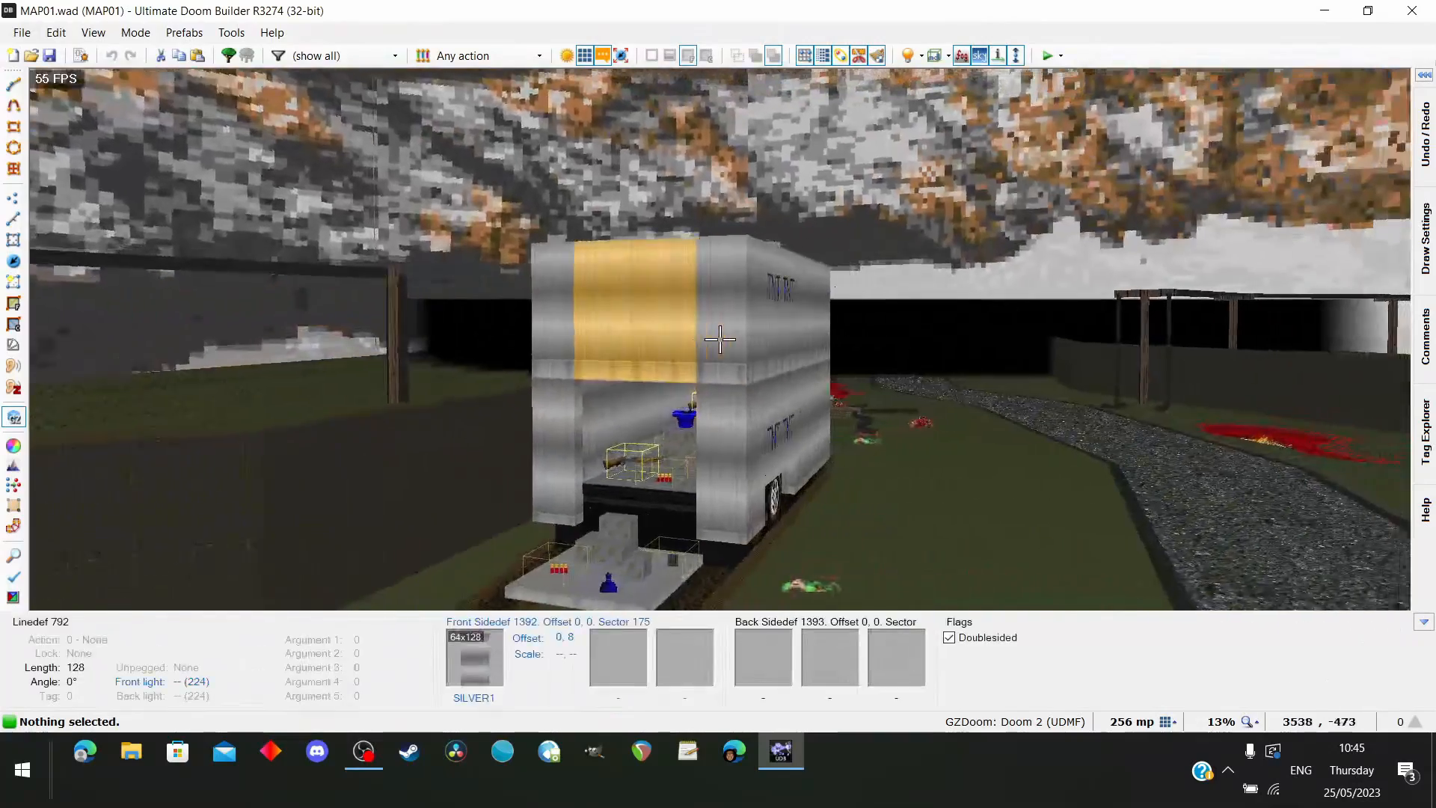
key(e)
key(w)
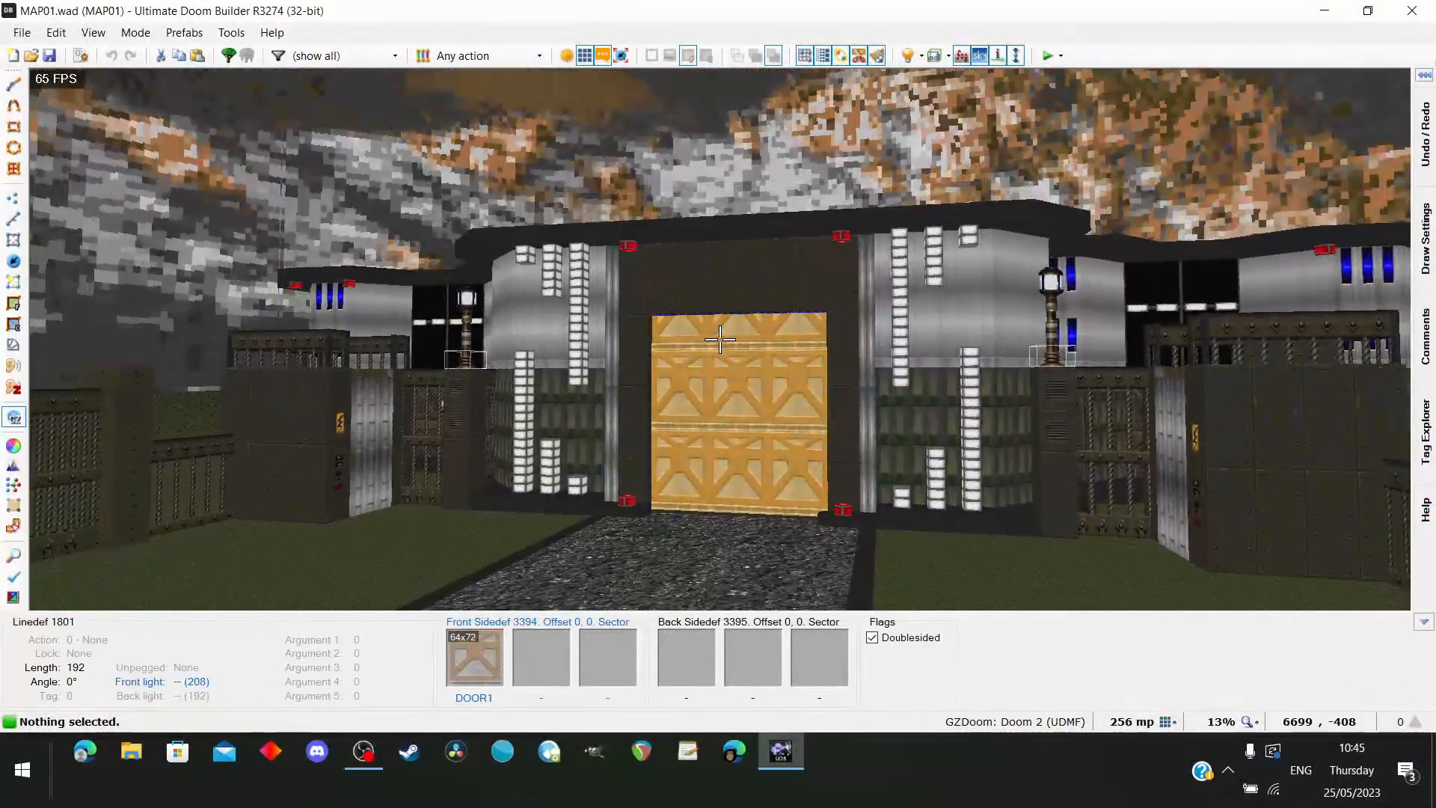
key(w)
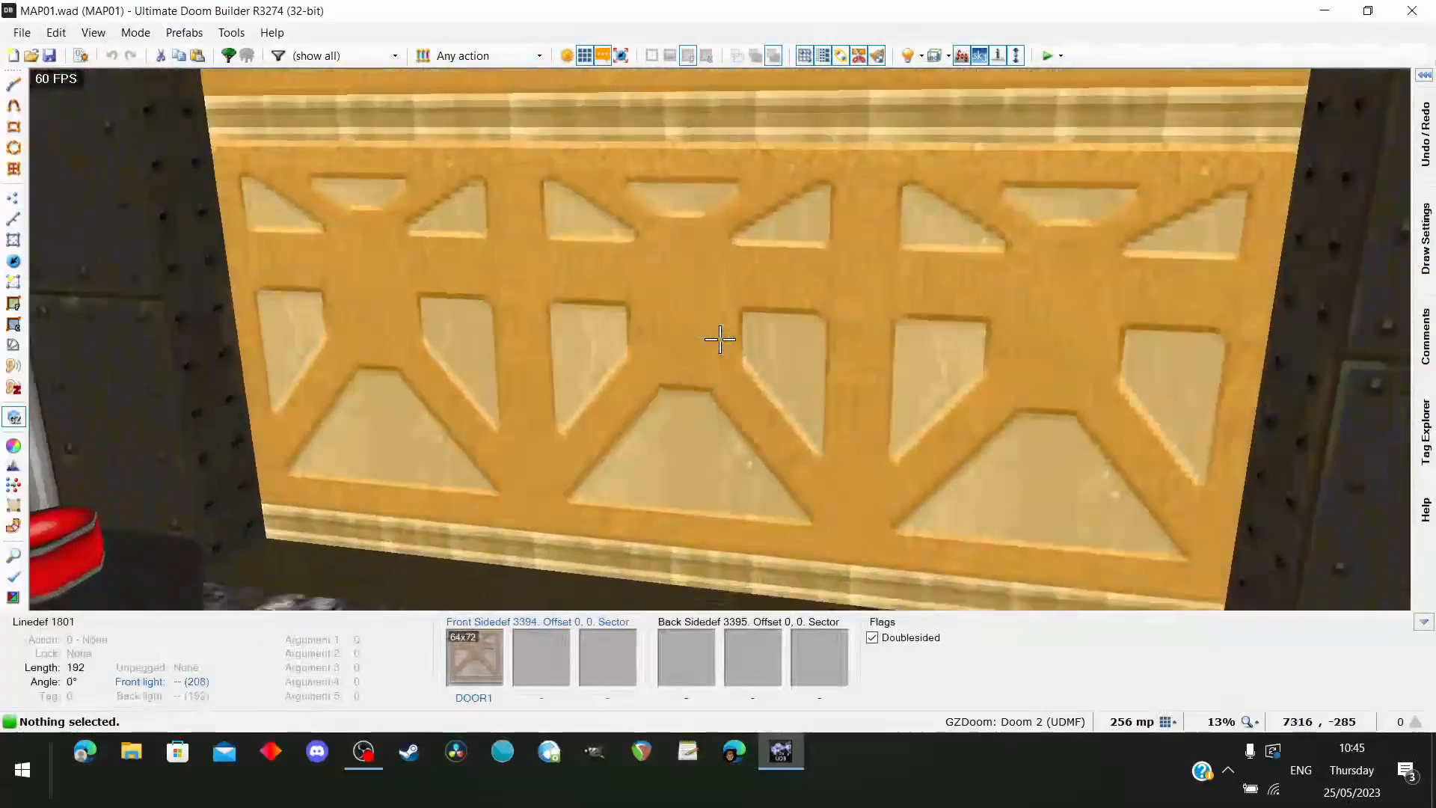
key(w)
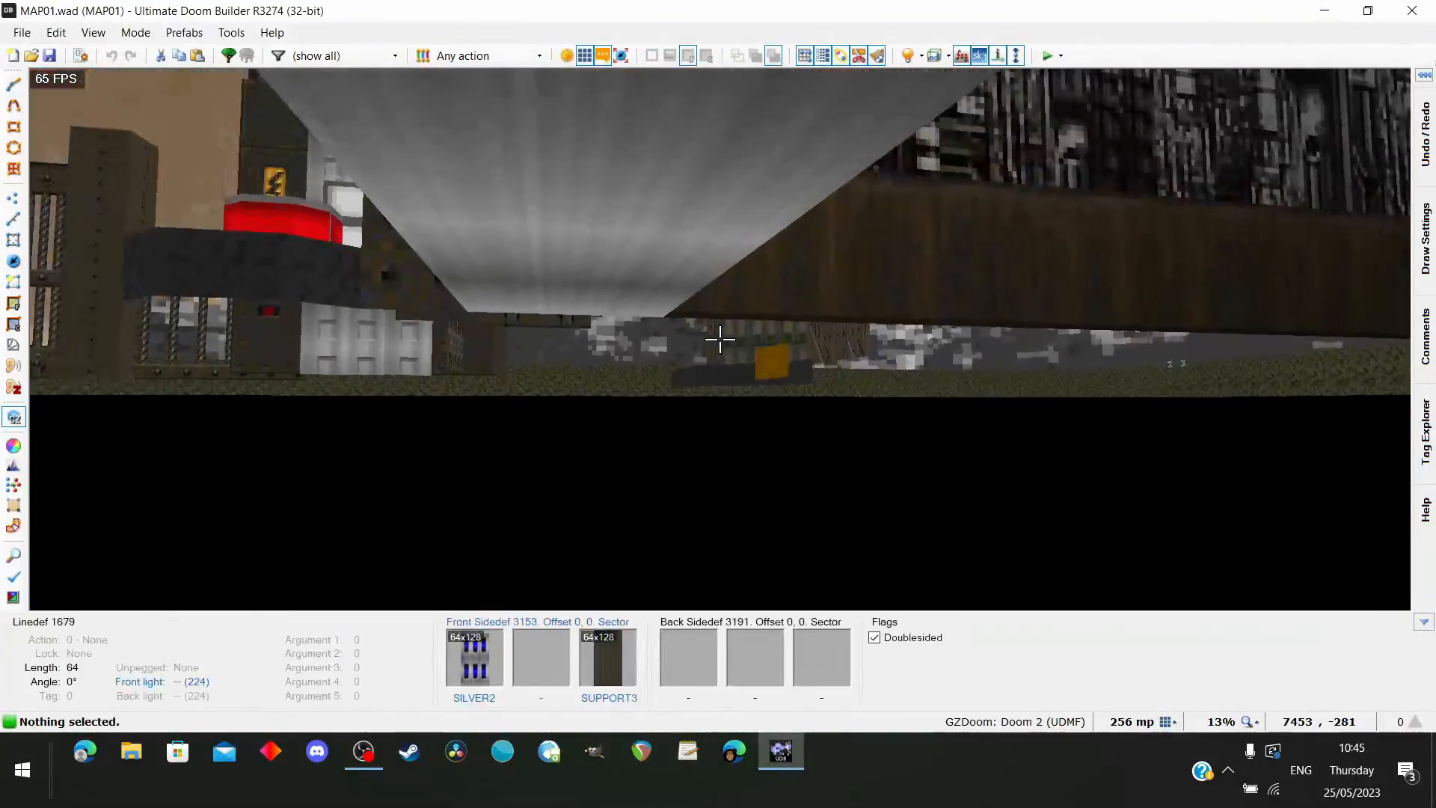
click(720, 339)
key(s)
scroll(721, 340, up, 12)
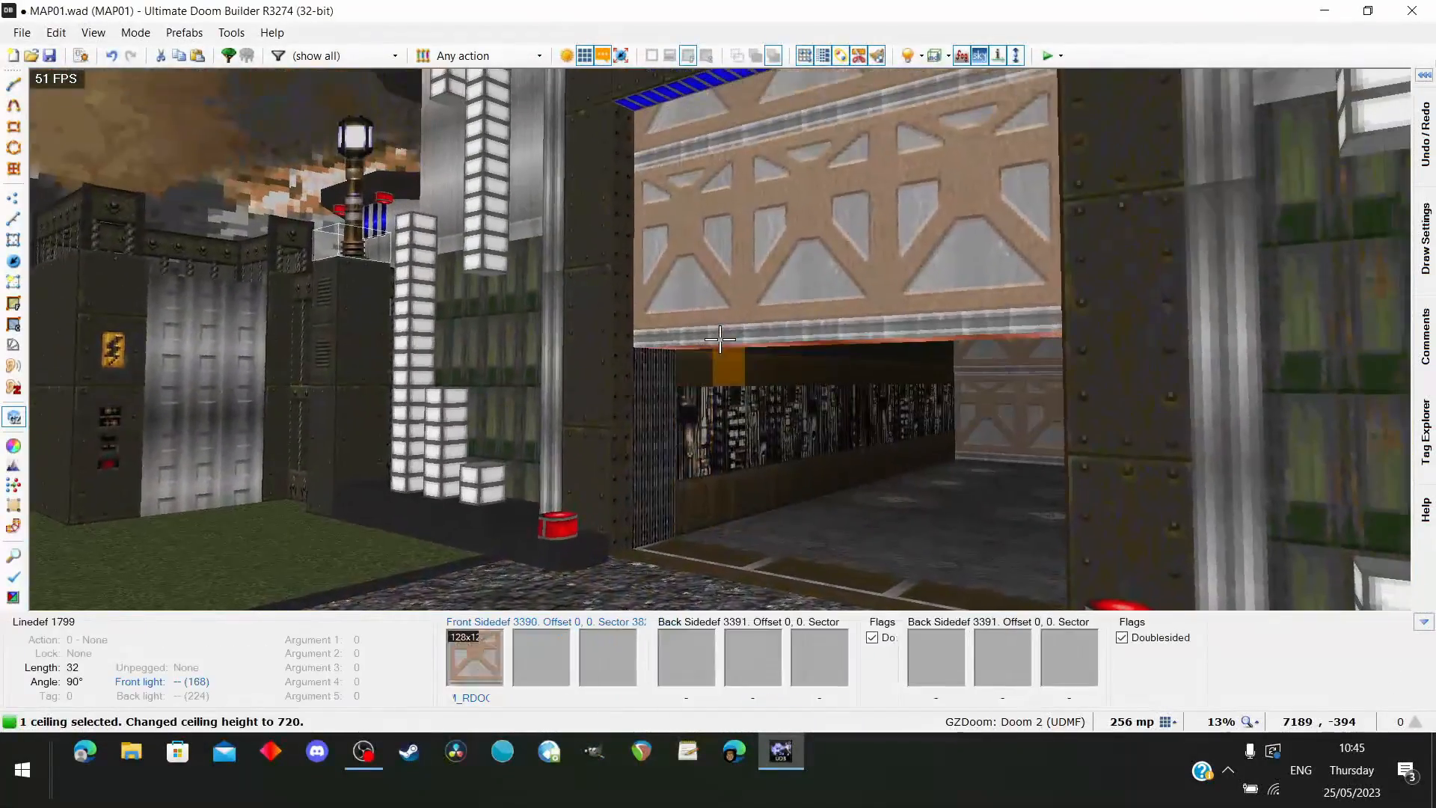
scroll(721, 340, up, 1)
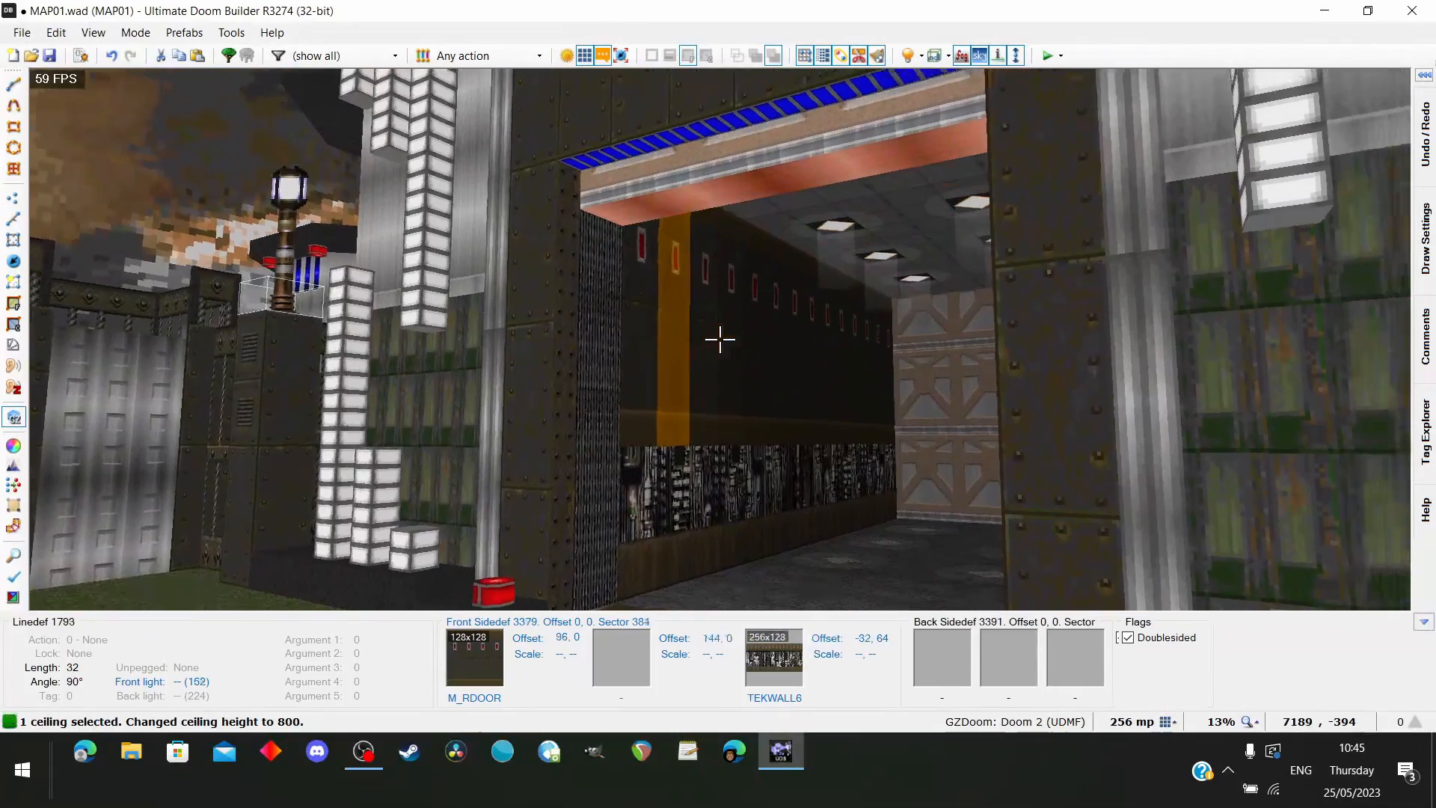
key(a)
key(s)
key(c)
Examine the rows of diamond ceiling lights with beams and glow rings in the corridor behind the raised door
key(w)
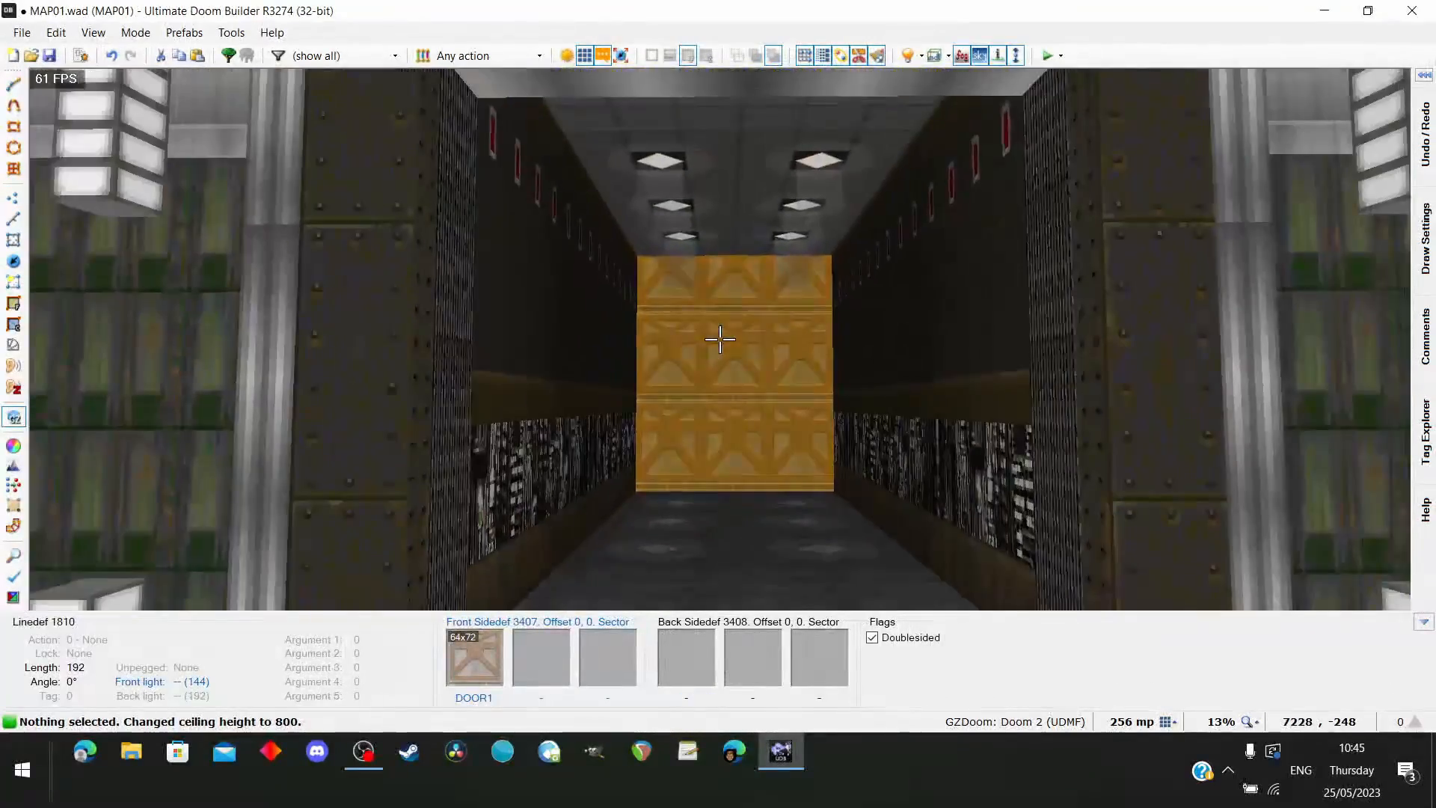
key(s)
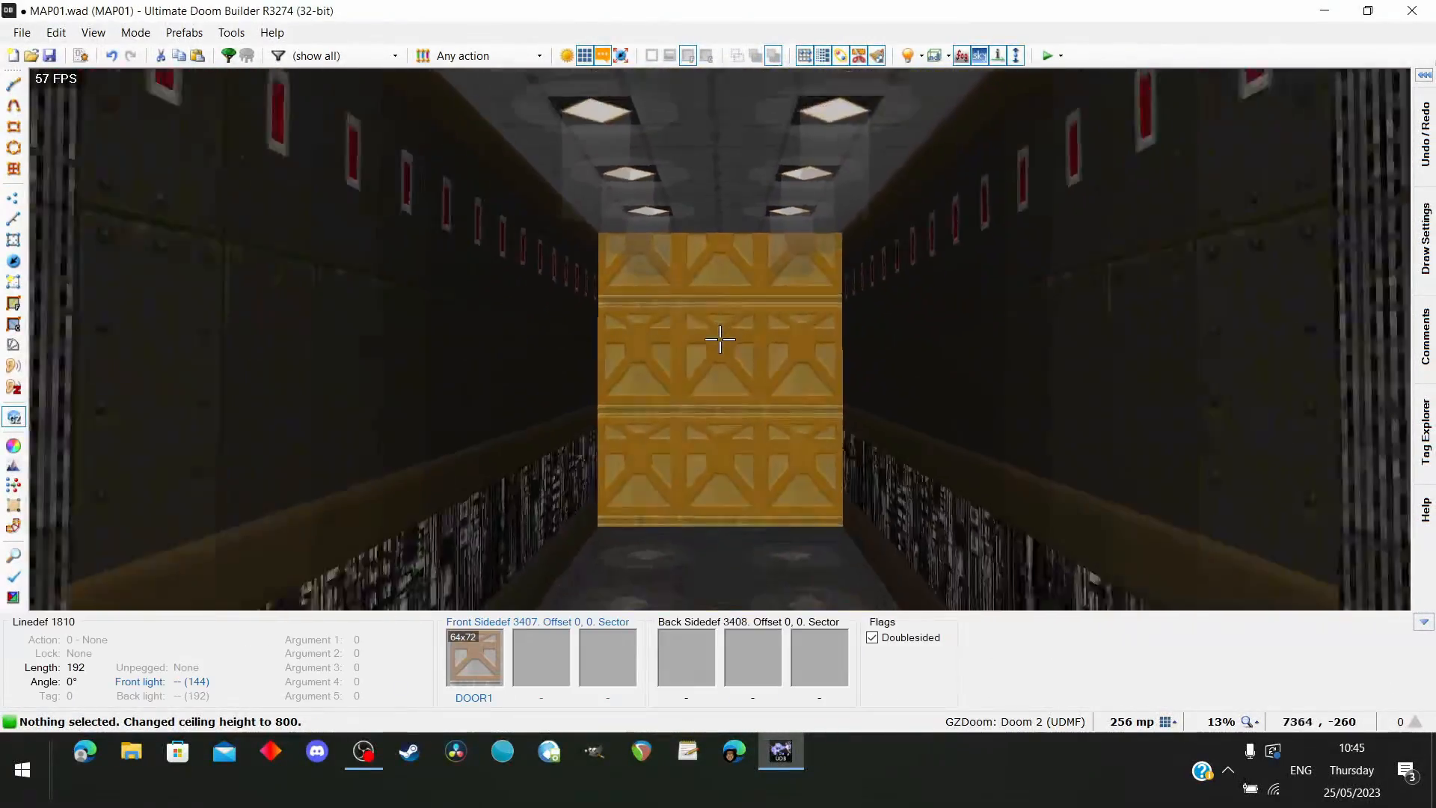
key(w)
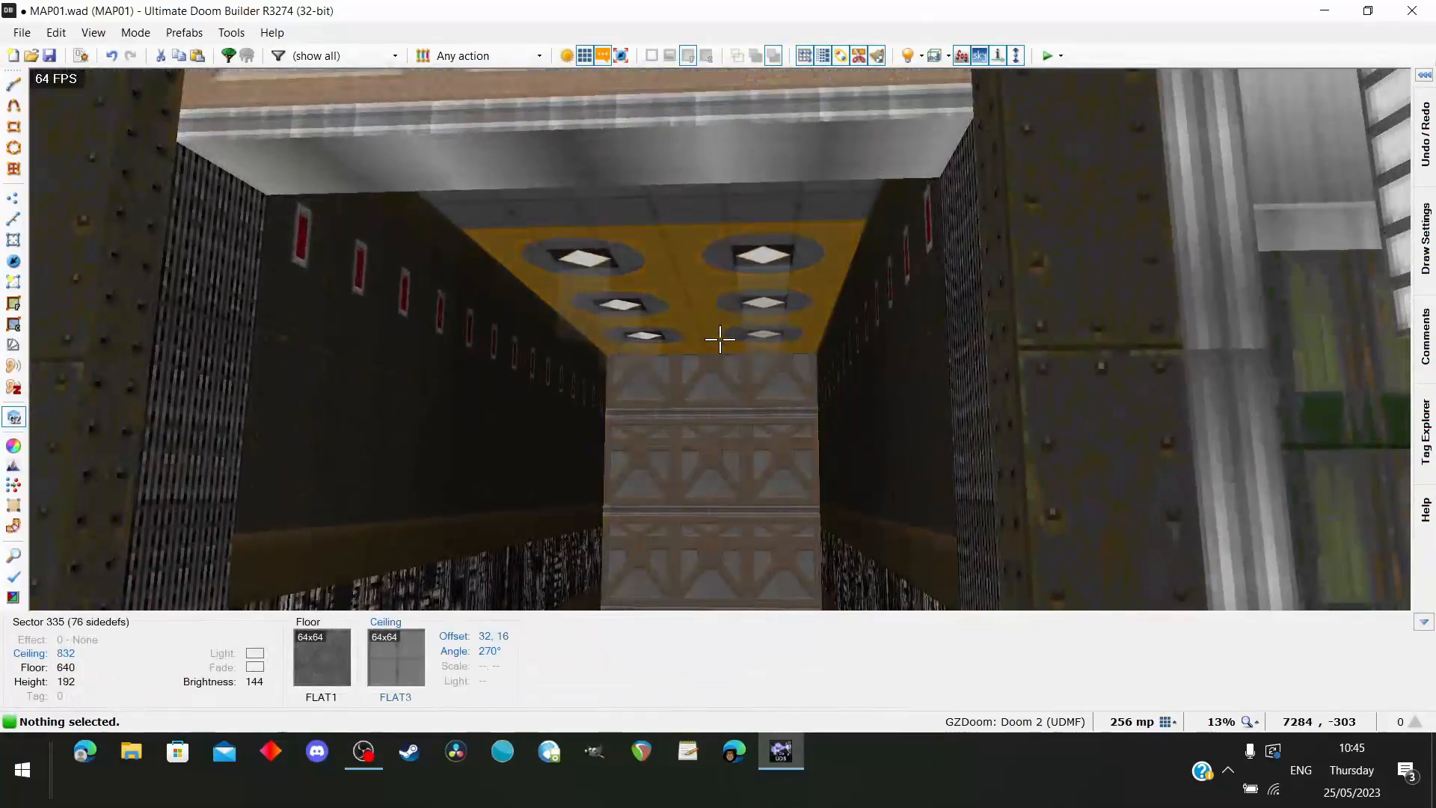
key(s)
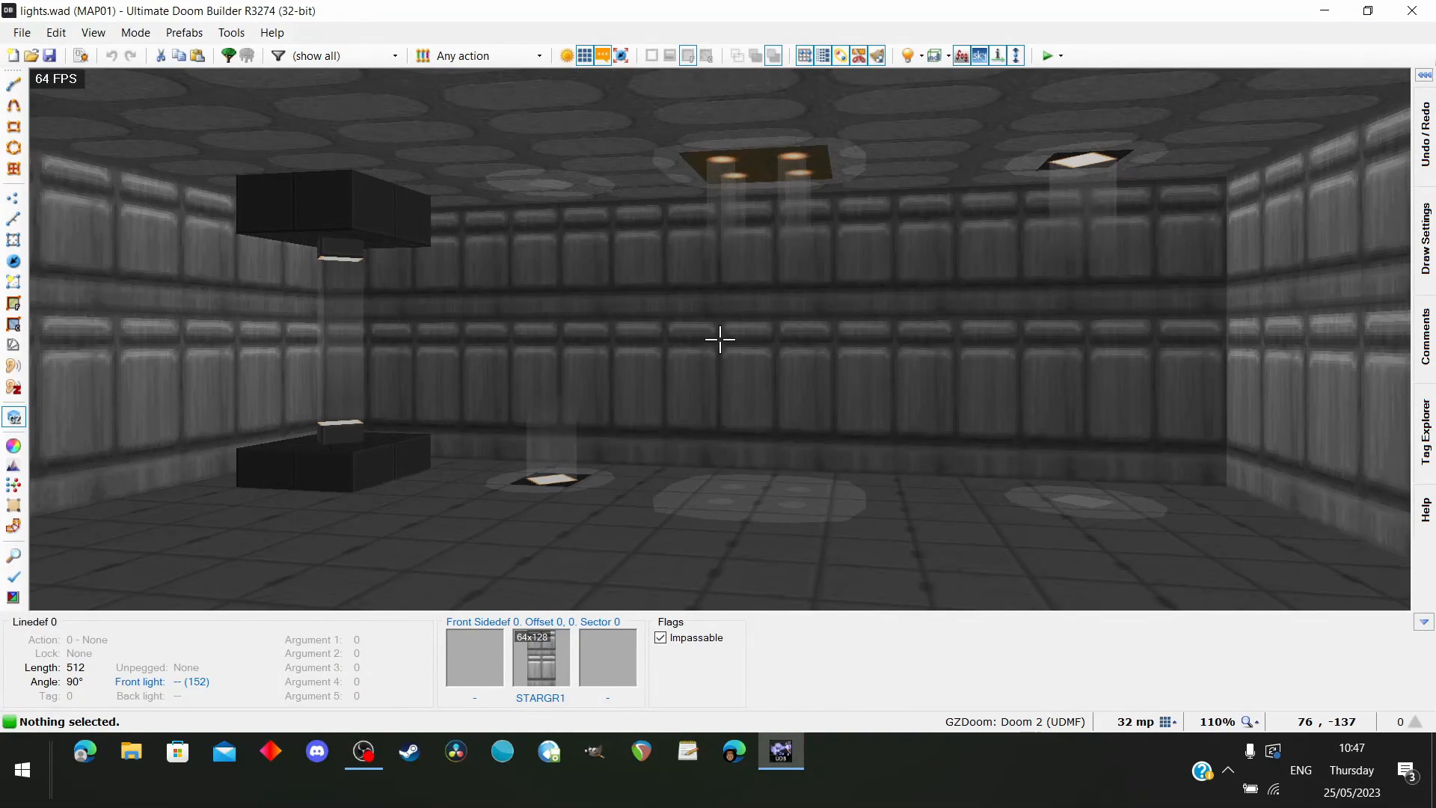
Return lights.wad from the 3D view to the 2D map with the whole room and its light fixtures in sight
key(q)
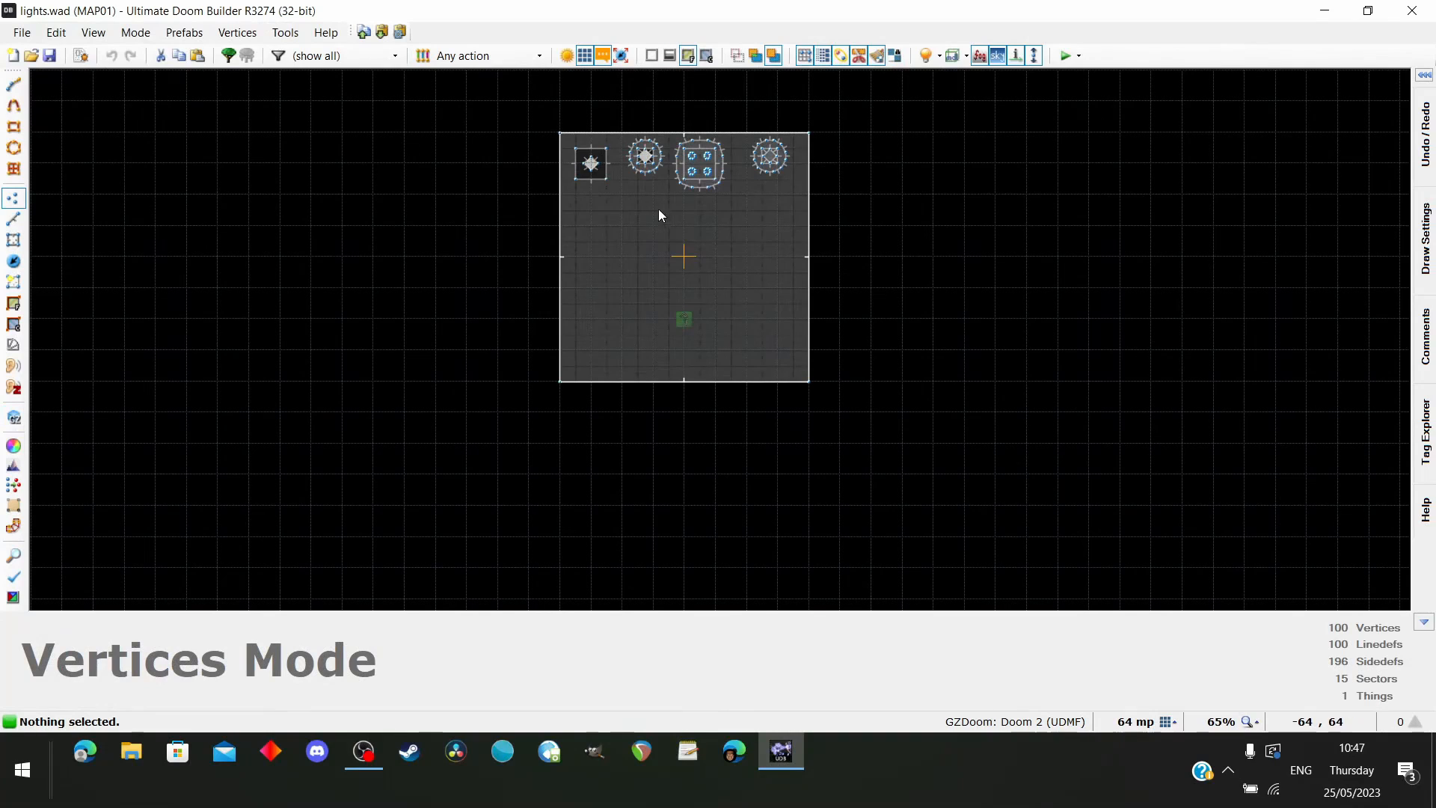
scroll(659, 215, up, 3)
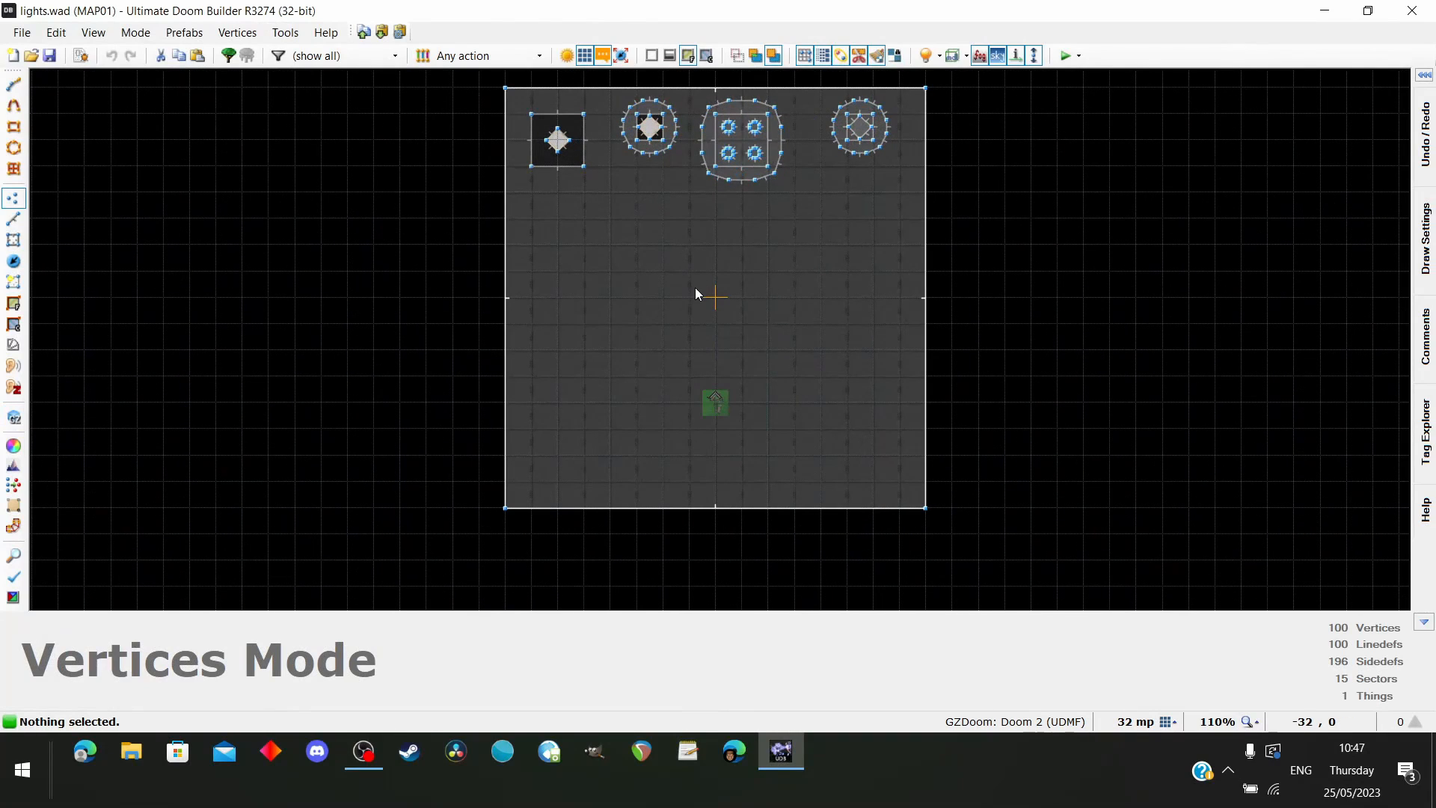